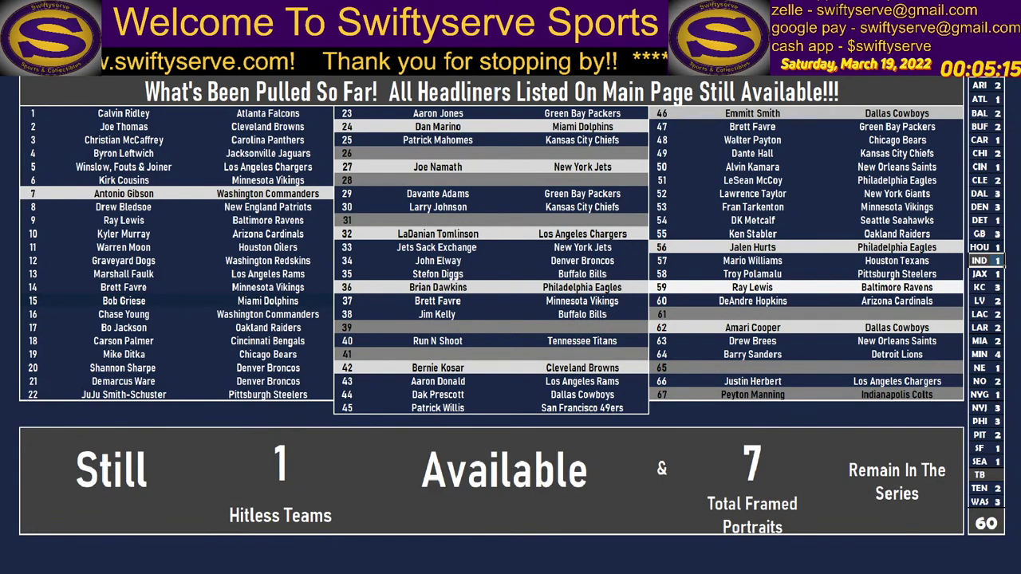
Fill the IND tally cell dark blue.
key(alt+h)
key(h)
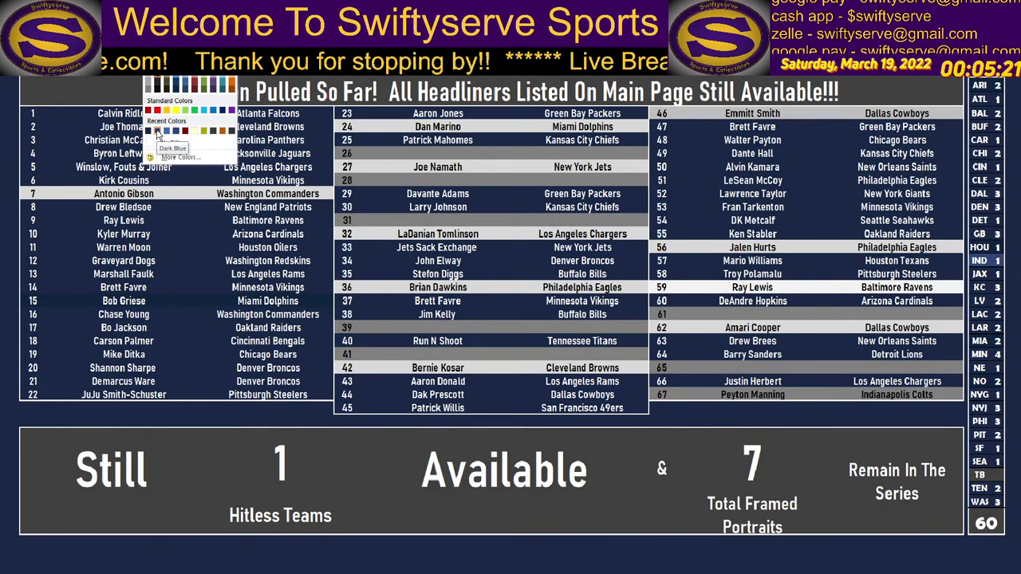
click(155, 133)
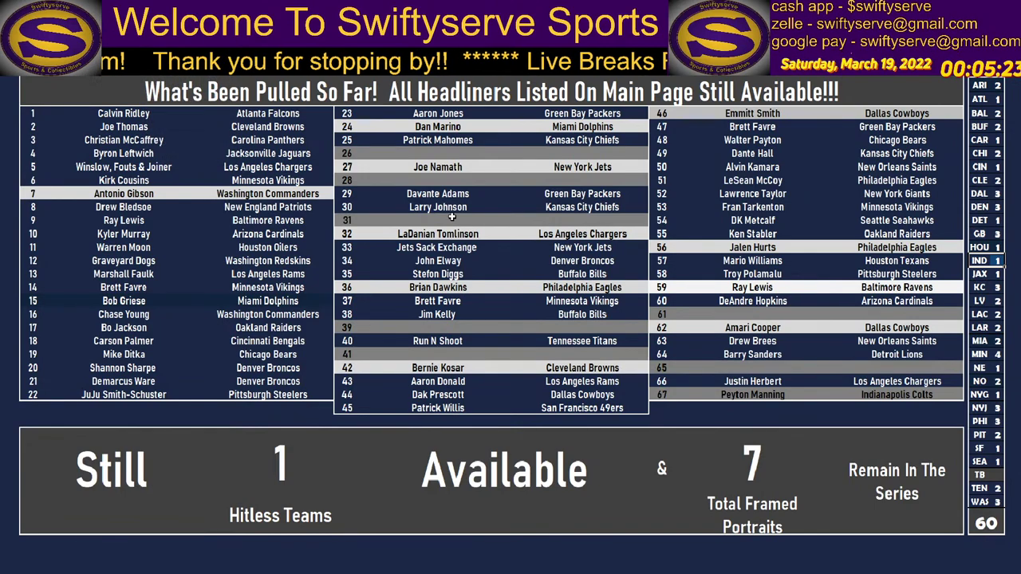
Fill pick 67's player and team cells white, then go to the Box #61 sheet.
drag(678, 395, 861, 394)
key(alt+h)
key(h)
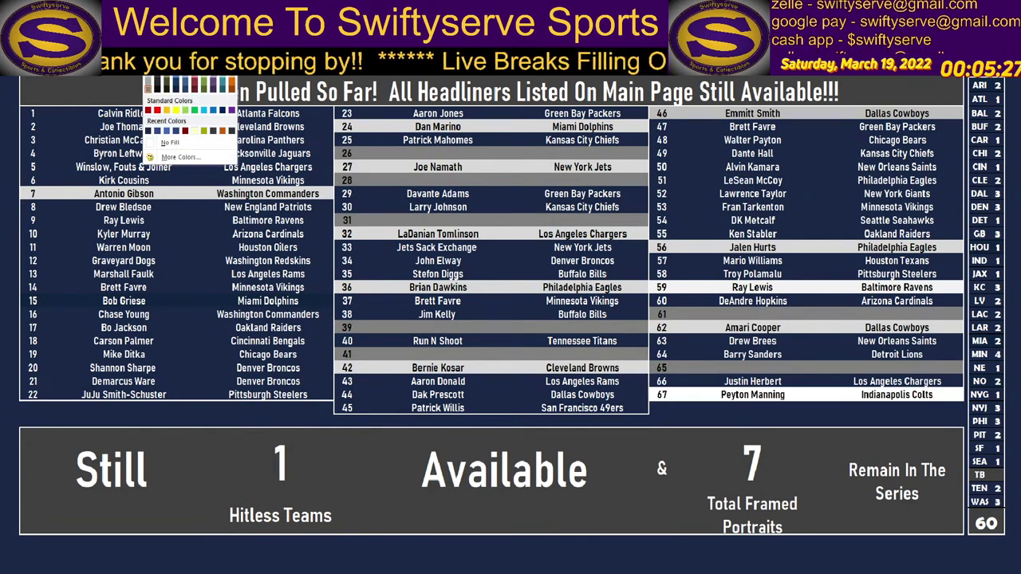
click(149, 84)
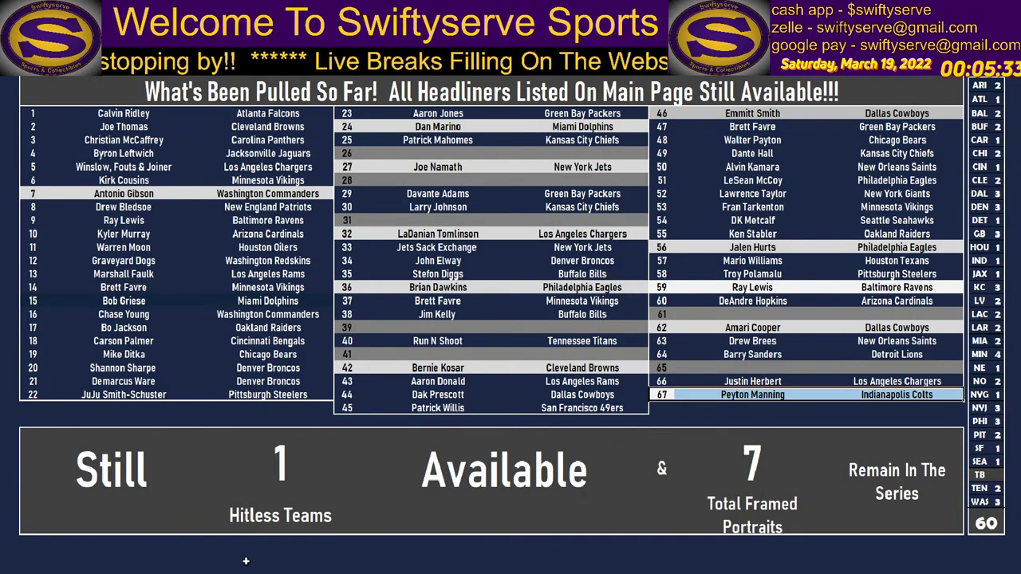
click(652, 569)
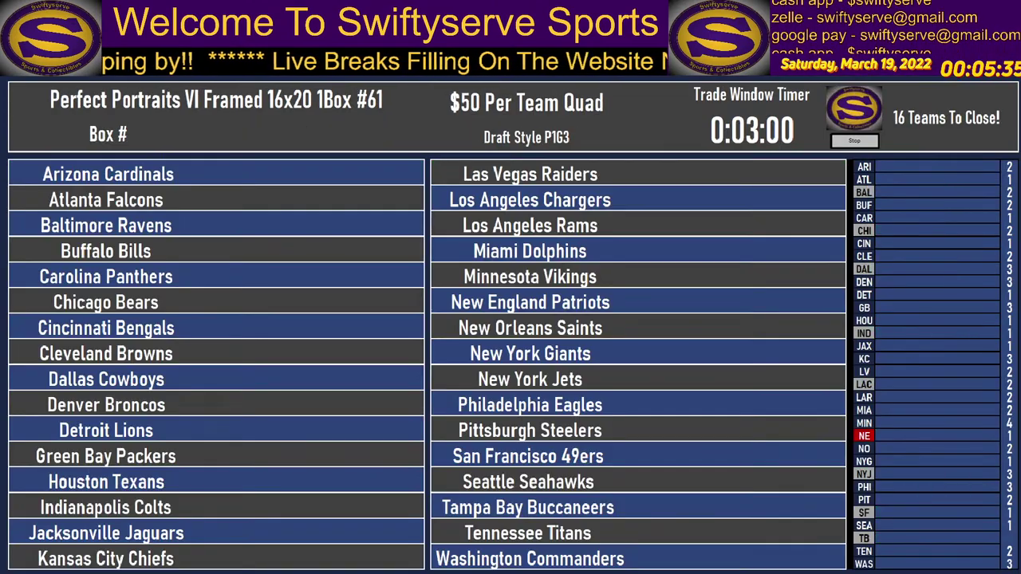
Change Box #61's price header from '$50 Per Team Quad' to '$70 Per Team'.
click(526, 102)
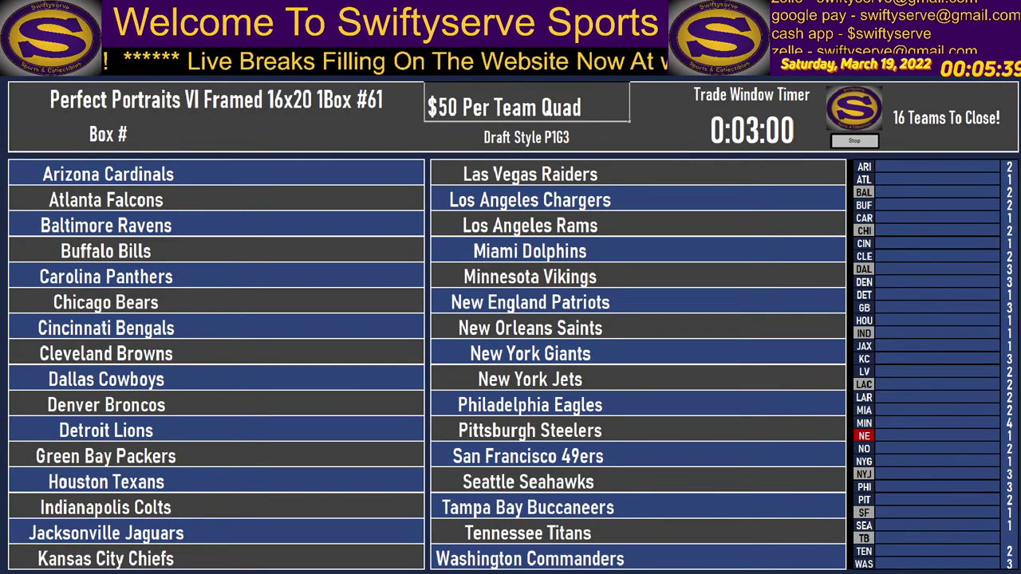
key(BackSpace)
text(7)
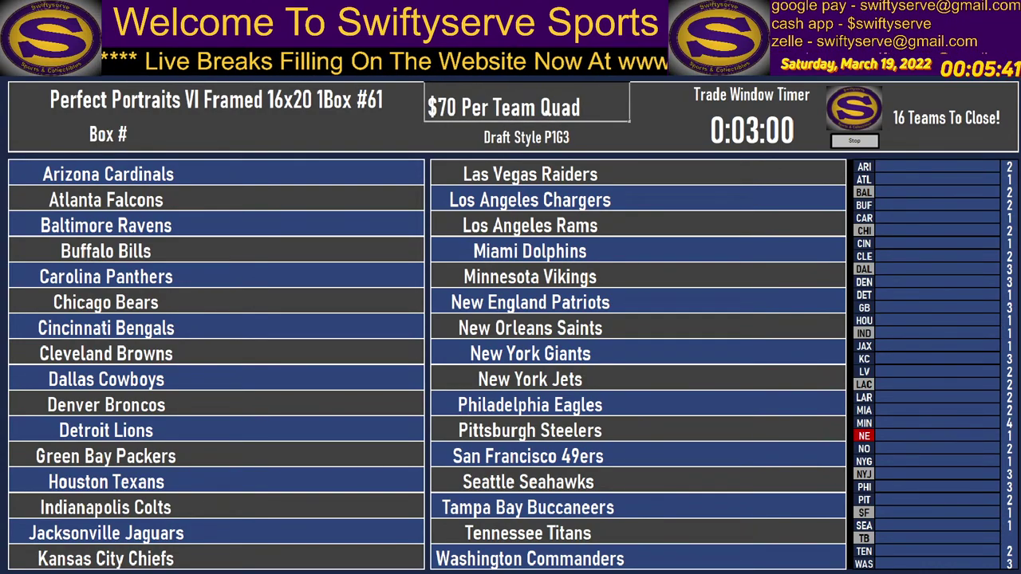
key(Return)
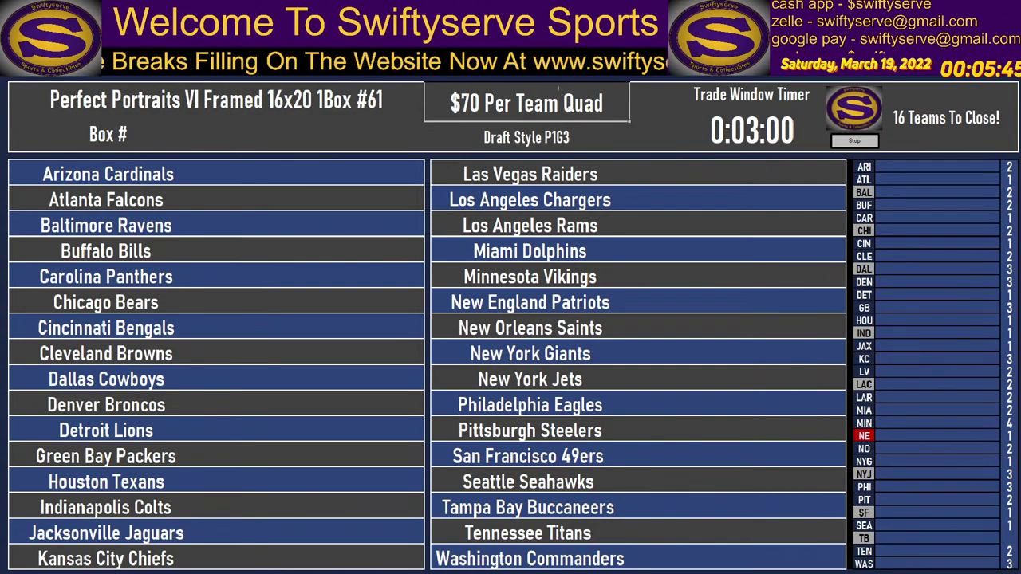
key(BackSpace)
key(BackSpace)
key(BackSpace)
key(BackSpace)
key(BackSpace)
key(Tab)
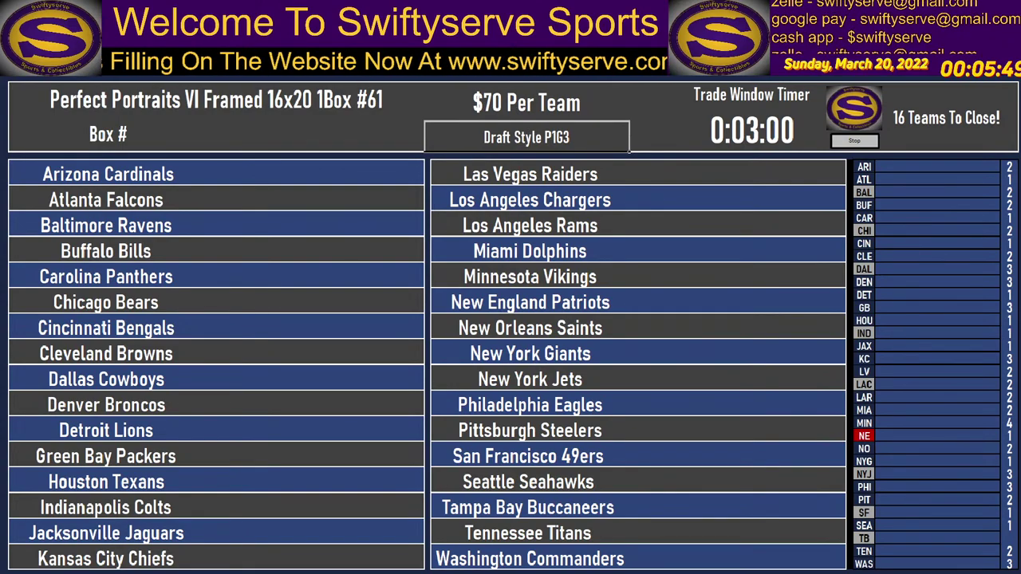
Copy Box #60's 'Randoms, Match, Trade, Break' label over Box #61's Draft Style P1G3, then return to Mini Master.
key(ctrl+Page_Up)
click(520, 130)
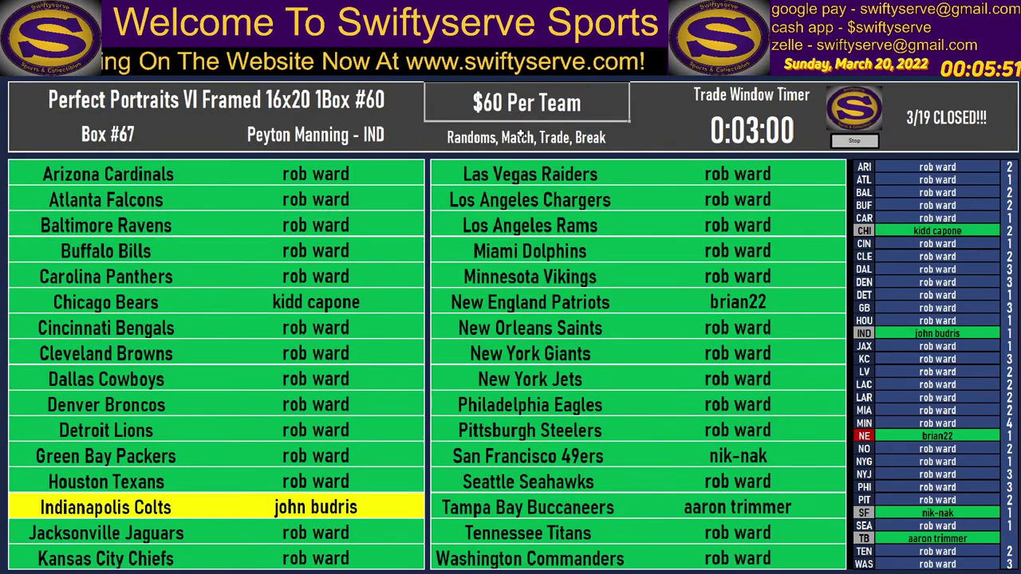
key(ctrl+c)
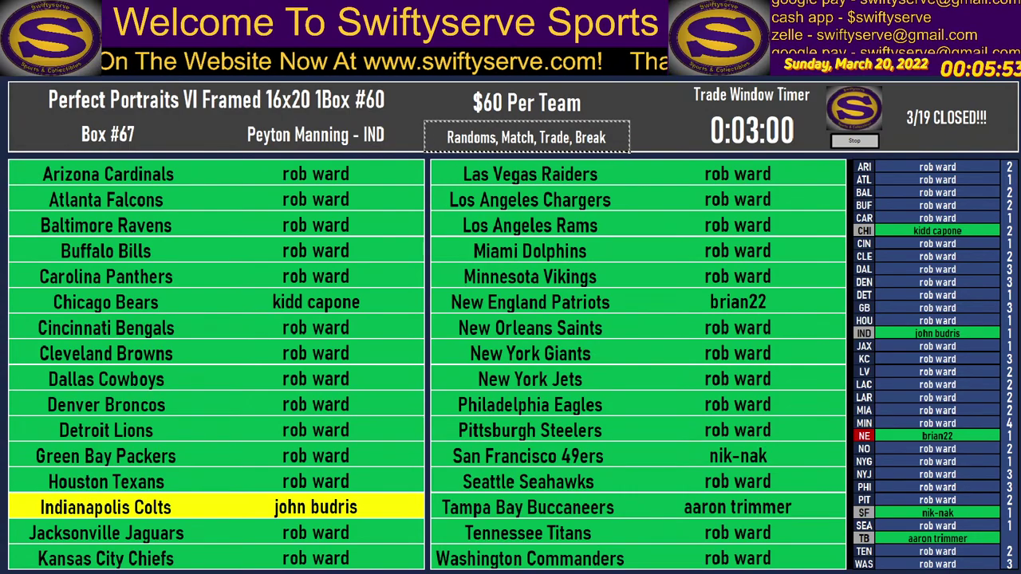
key(ctrl+Page_Down)
key(ctrl+v)
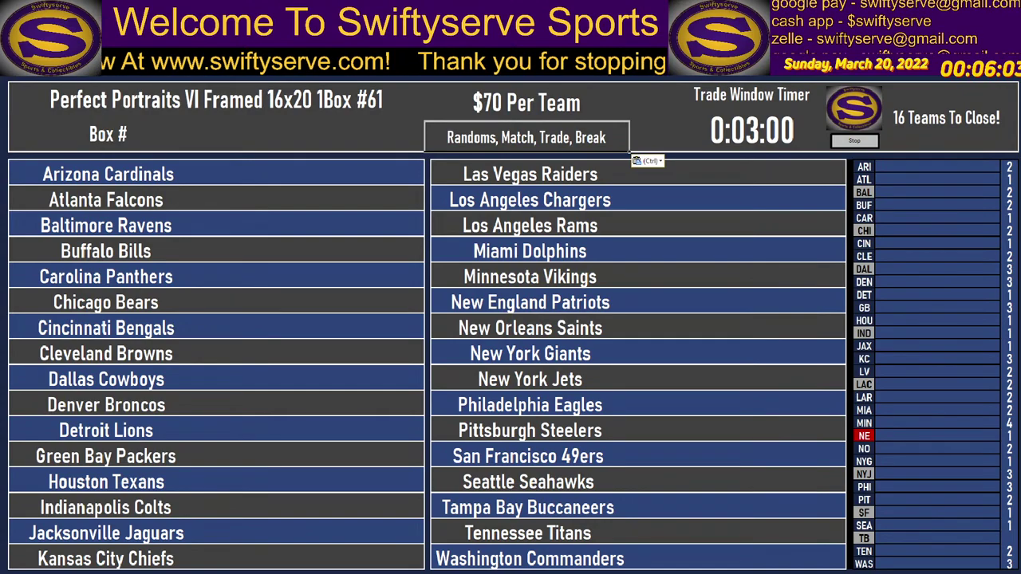
key(Escape)
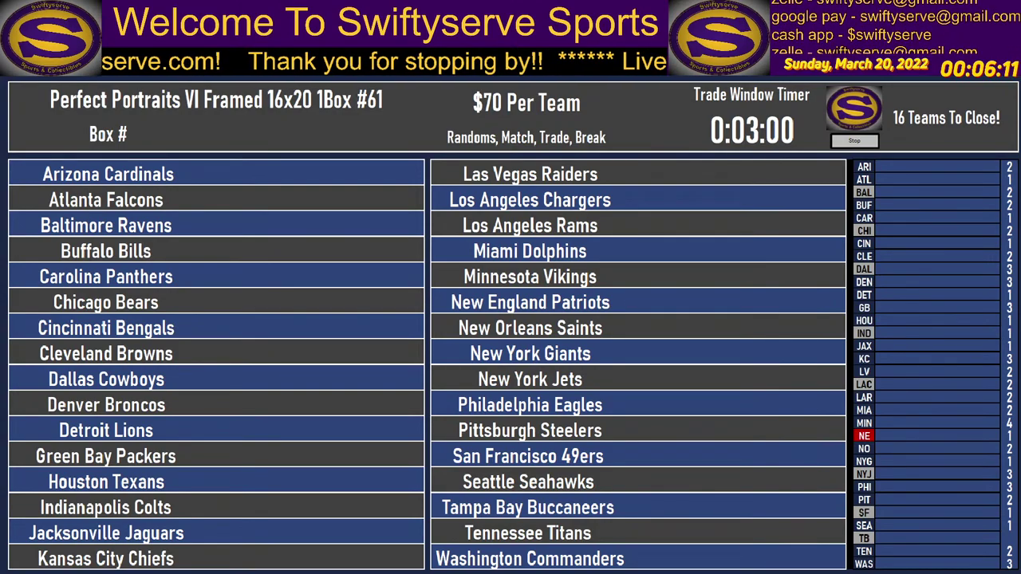
key(alt+Tab)
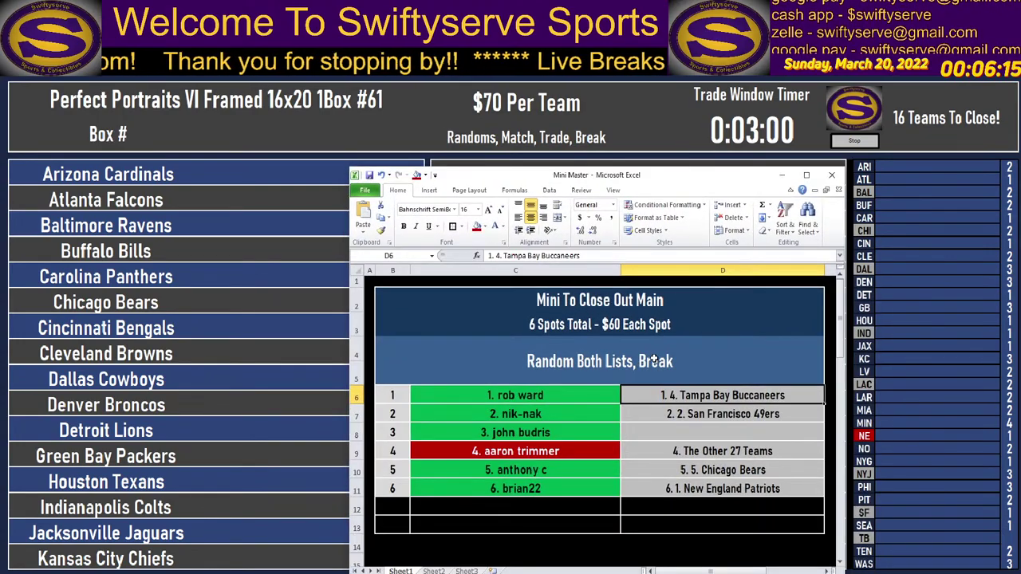
Strip the numbering prefixes from D6, D7 and D9, making D9 'The Other 28 Teams'.
mouse_move(489, 255)
mouse_down()
mouse_move(567, 255)
mouse_move(503, 257)
mouse_up()
key(Delete)
key(Return)
key(Delete)
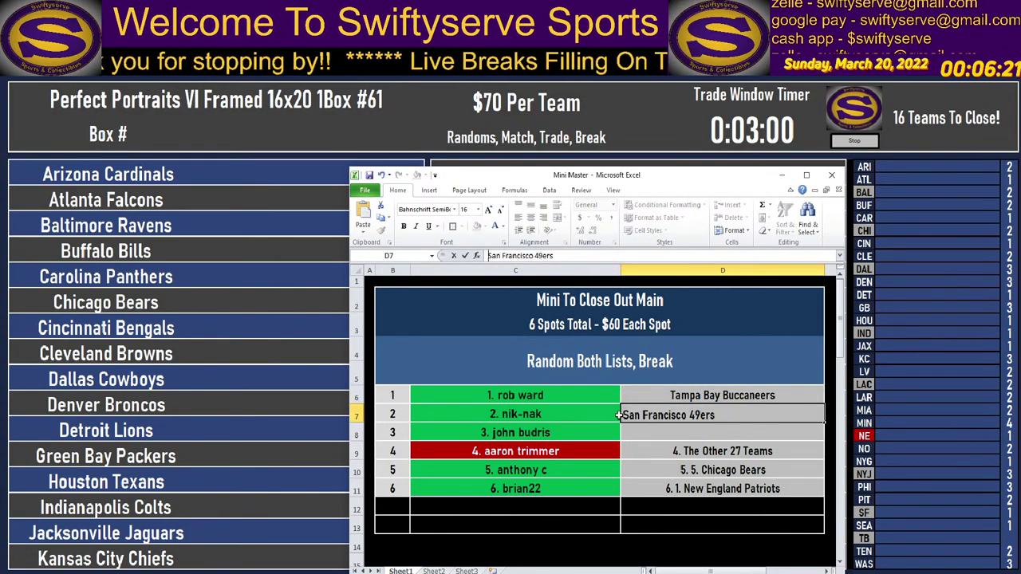
key(Return)
key(Return)
click(490, 256)
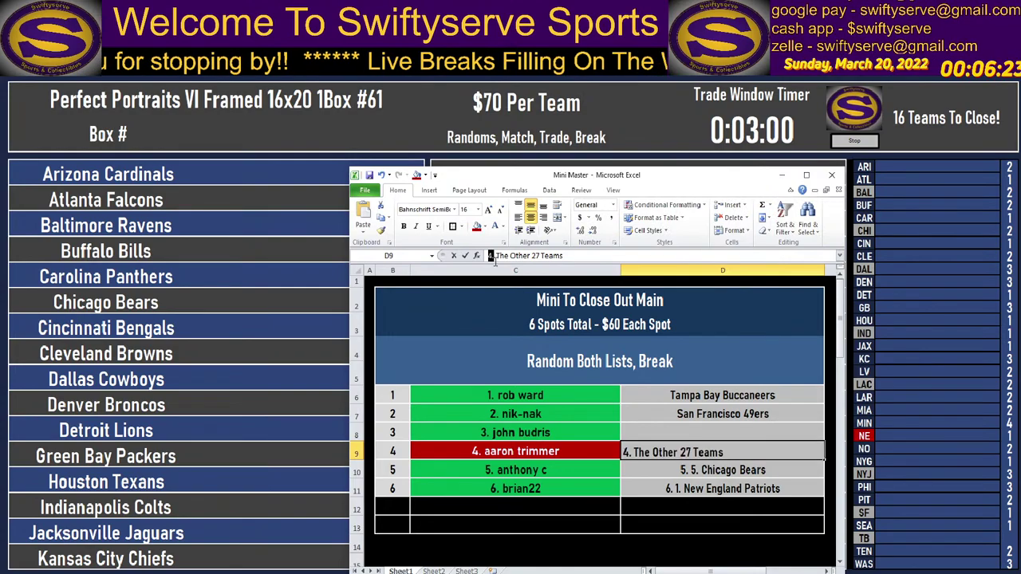
drag(488, 255, 496, 269)
key(Delete)
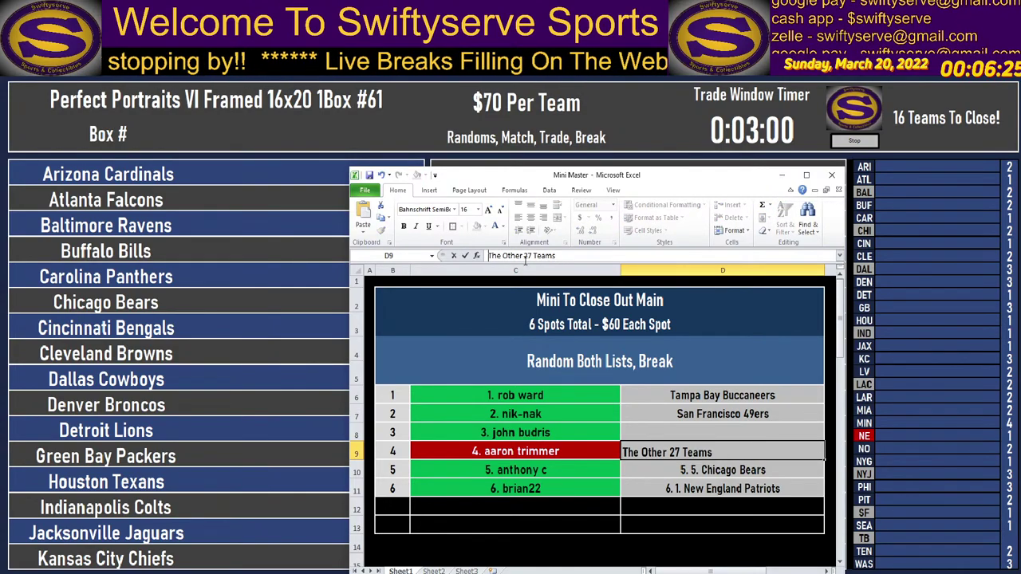
text(8)
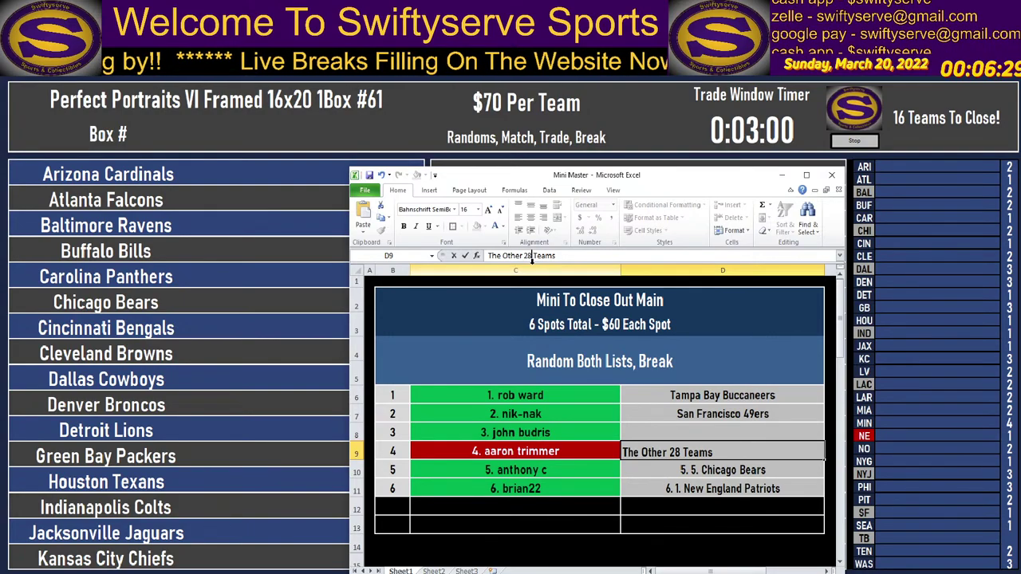
key(Return)
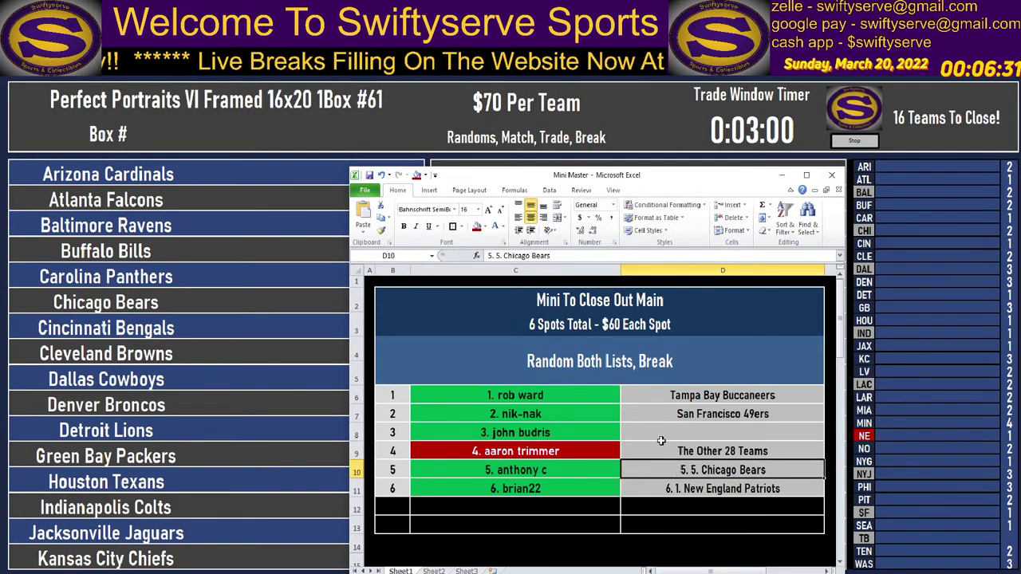
Set D10 to 'Chicago Bears', clean D11 to 'New England Patriots', and clear spot 6's buyer.
drag(488, 256, 503, 268)
text(Chicago Bears)
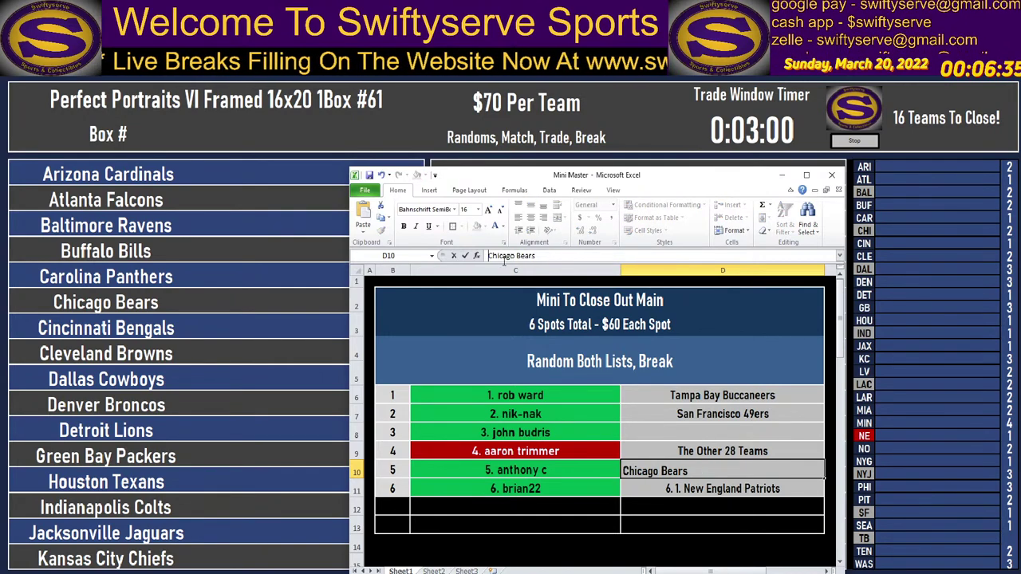
click(676, 493)
drag(488, 256, 503, 257)
key(BackSpace)
click(722, 471)
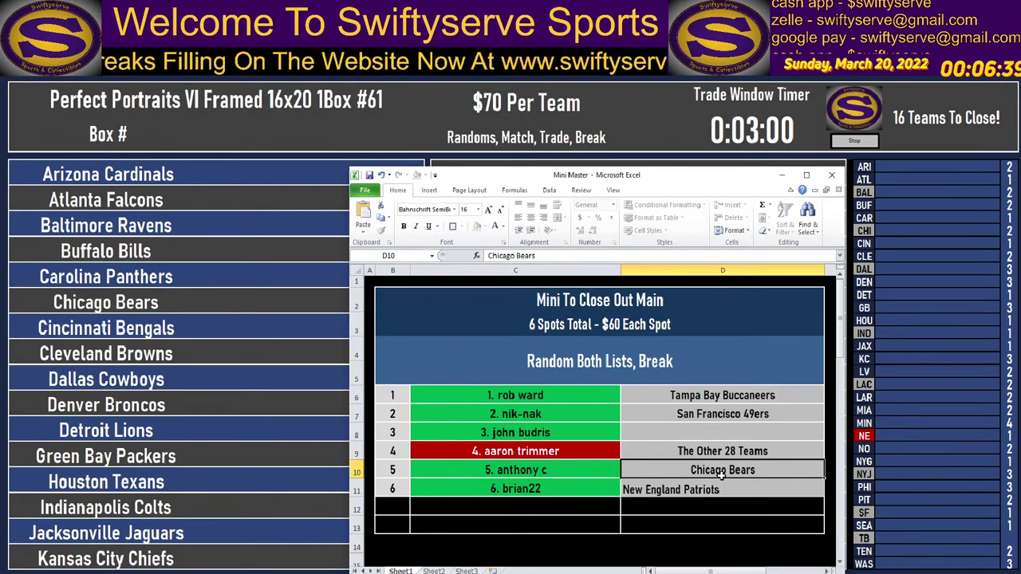
click(538, 432)
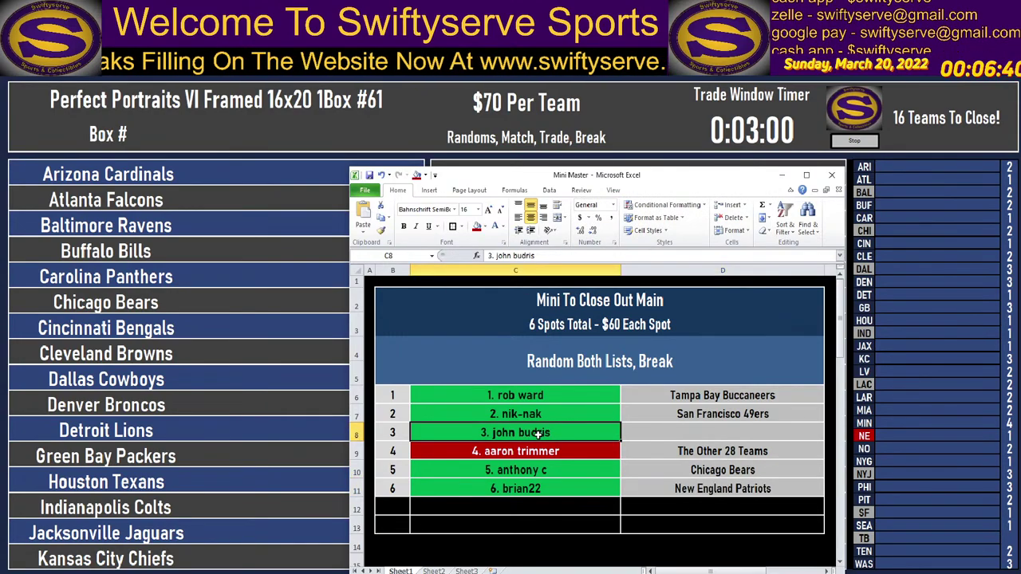
click(538, 489)
key(Delete)
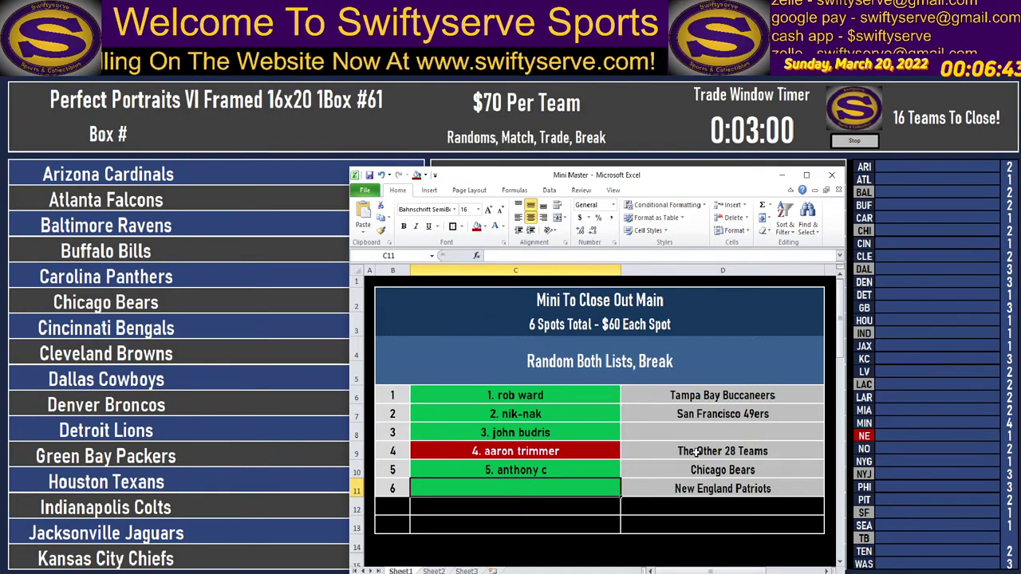
Shift team names up: The Other 28 Teams to D8, Chicago Bears to D9, New England Patriots to D10.
click(699, 450)
key(ctrl+c)
click(702, 432)
key(ctrl+v)
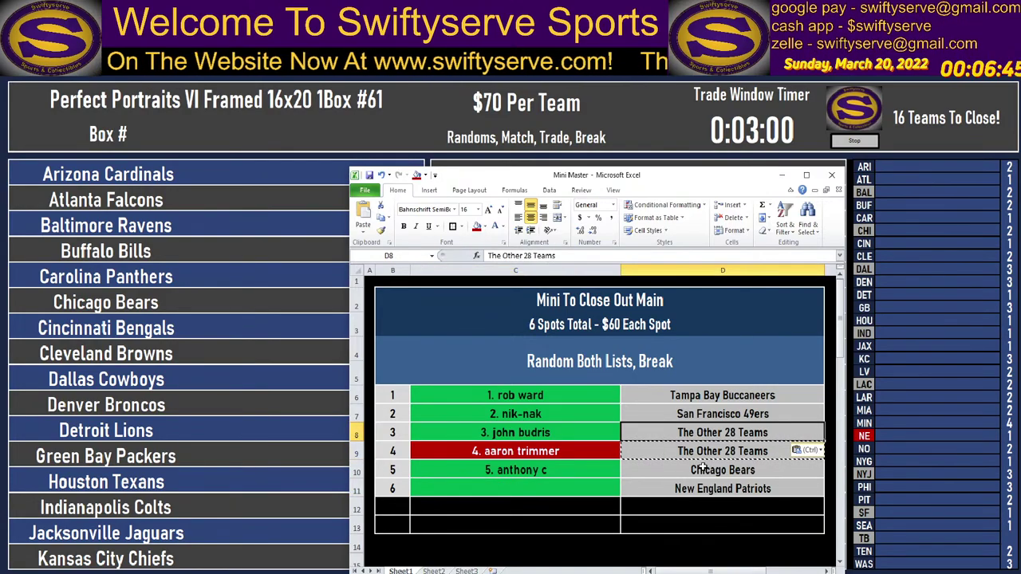
click(711, 470)
key(ctrl+c)
key(Up)
key(ctrl+v)
click(710, 488)
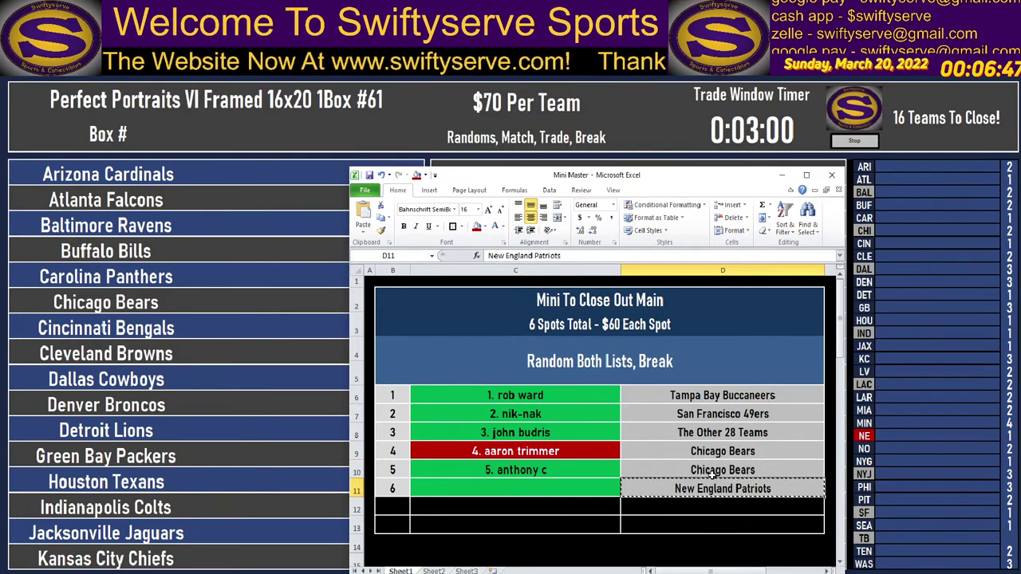
key(ctrl+c)
key(Up)
key(ctrl+v)
Fill row 11 black to match the rows below it.
drag(395, 488, 701, 526)
click(281, 157)
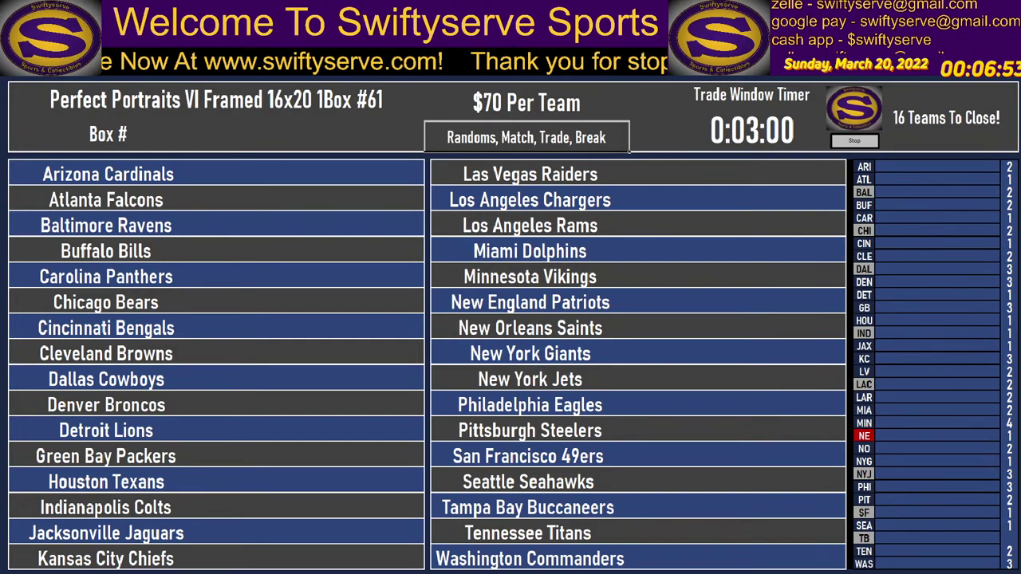
key(alt+Tab)
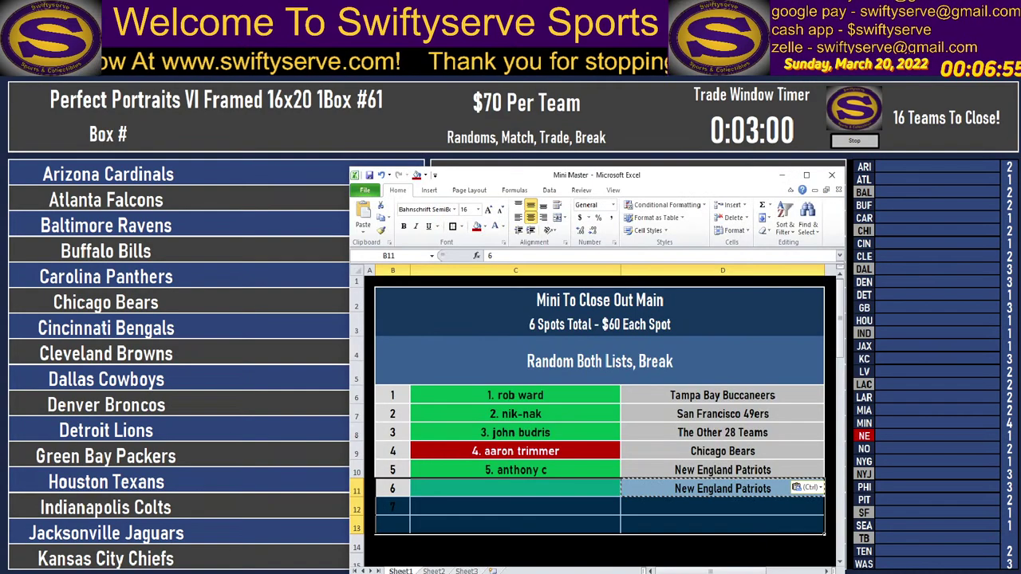
click(482, 227)
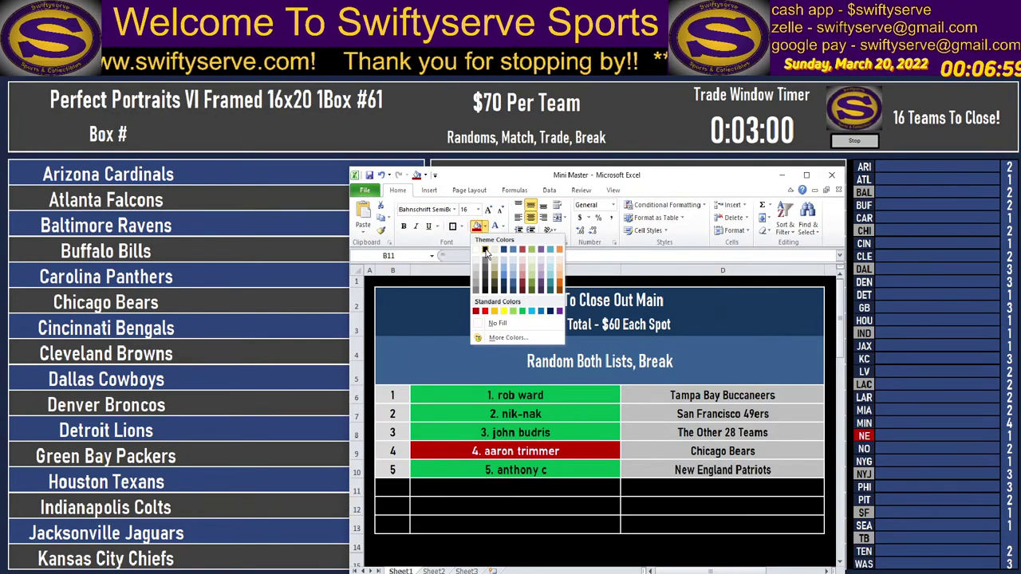
click(485, 250)
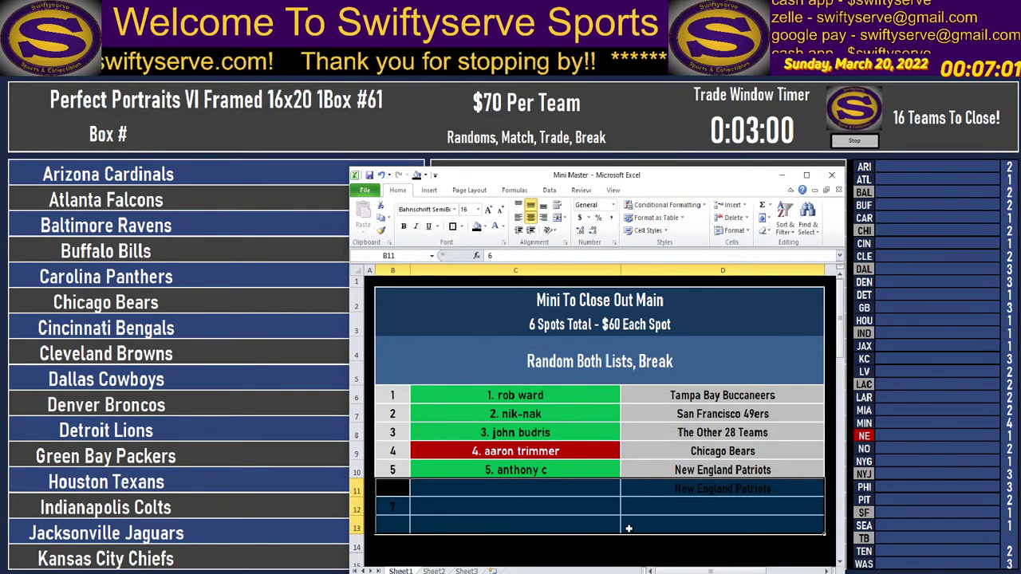
click(594, 534)
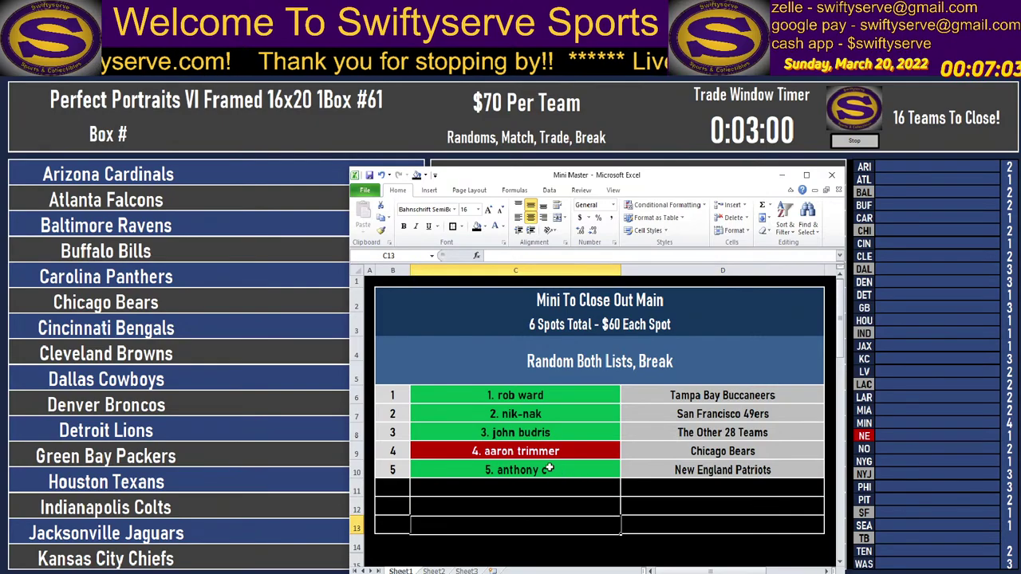
Clear the five player names from C6:C10.
drag(531, 396, 533, 467)
key(Delete)
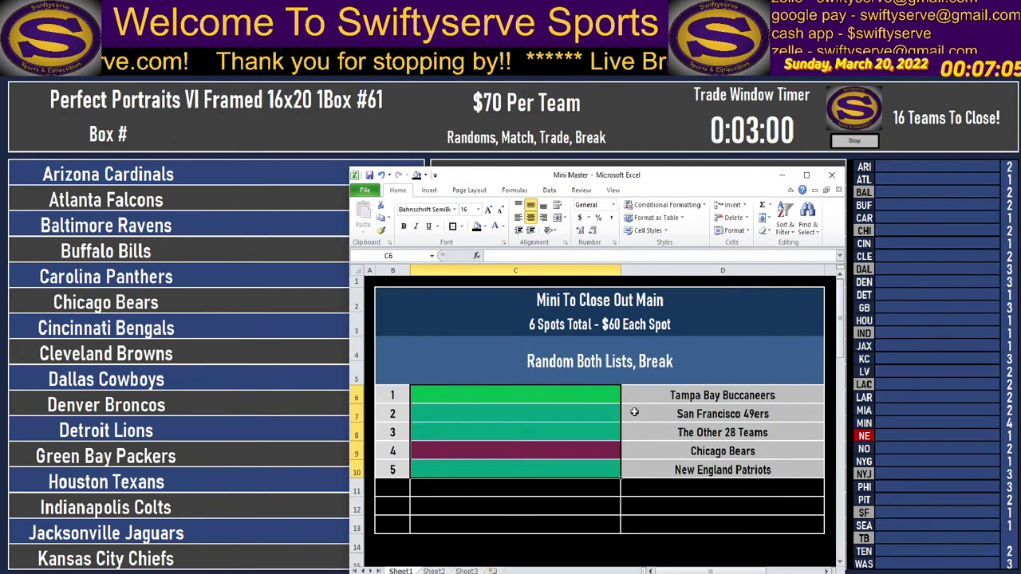
key(alt+Tab)
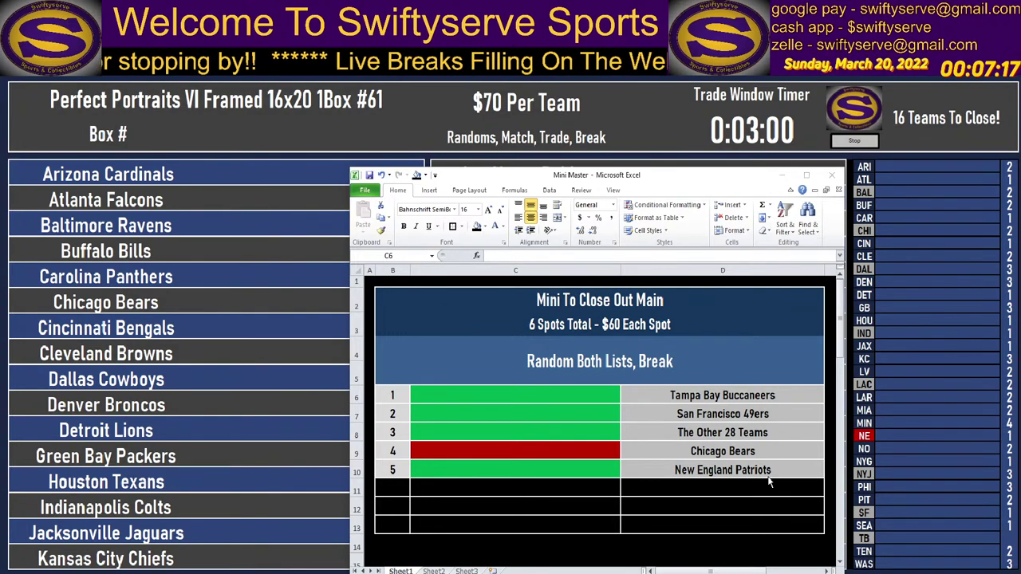
Fill the name cells C6:C10 grey.
drag(520, 396, 520, 470)
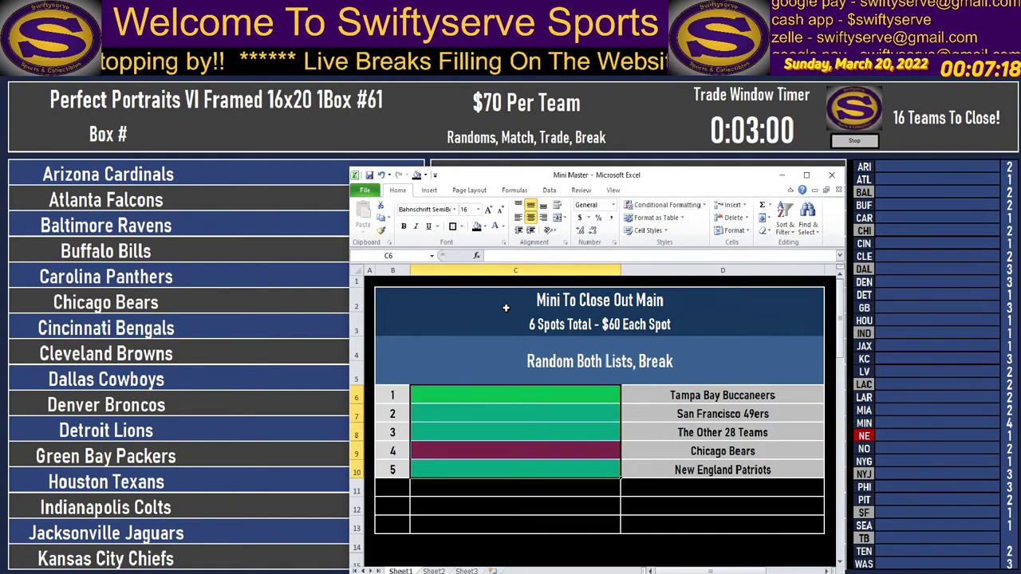
click(483, 227)
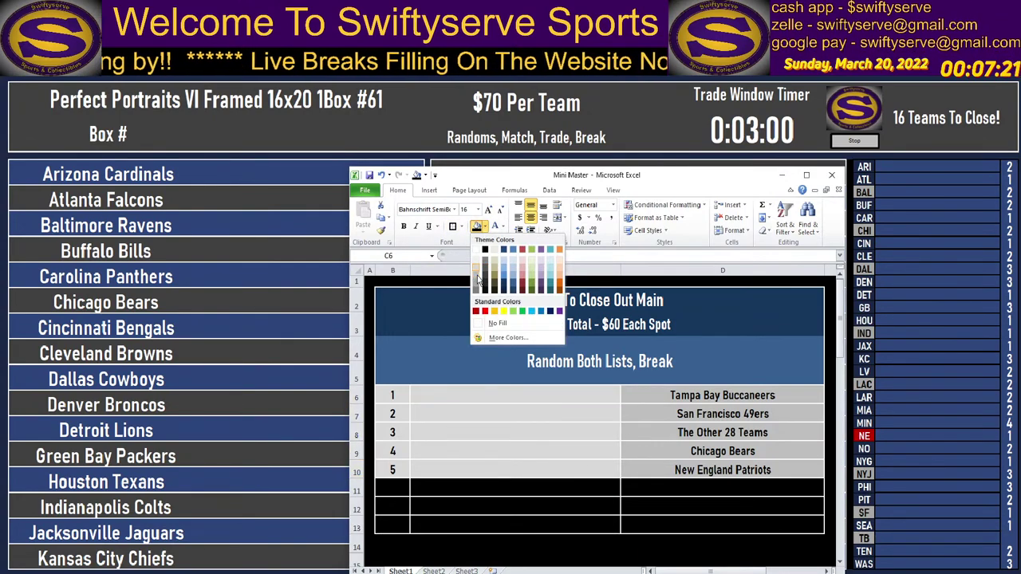
click(477, 276)
drag(396, 399, 394, 470)
click(477, 226)
click(520, 413)
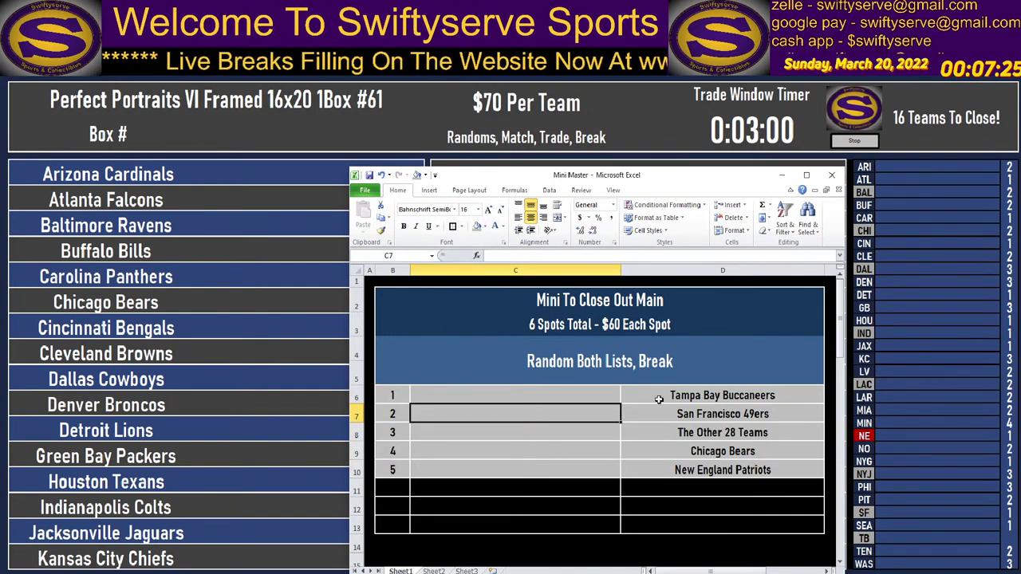
Edit header B3 to read '5 Spots Total - $70 Each Spot'.
click(609, 331)
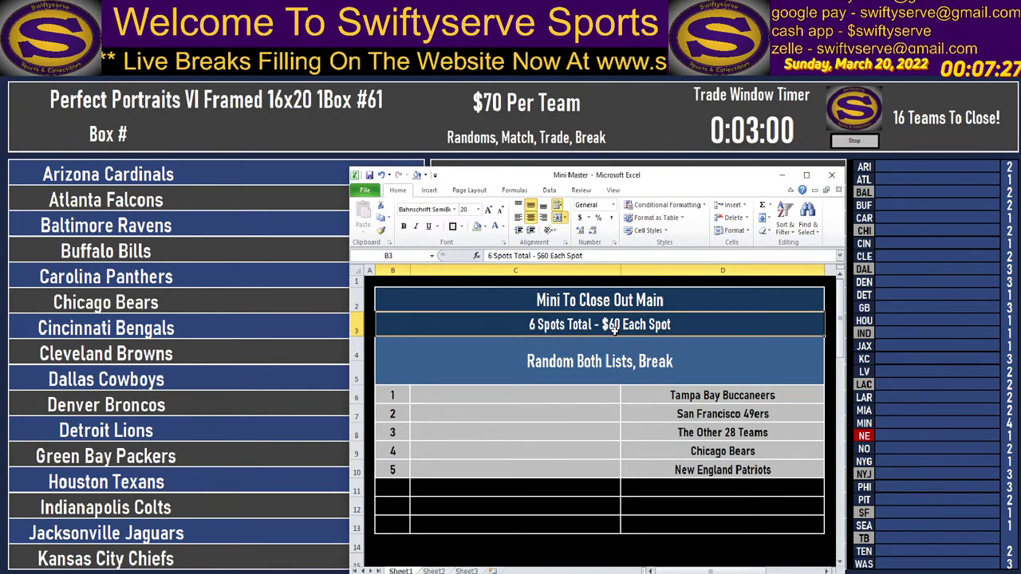
click(486, 255)
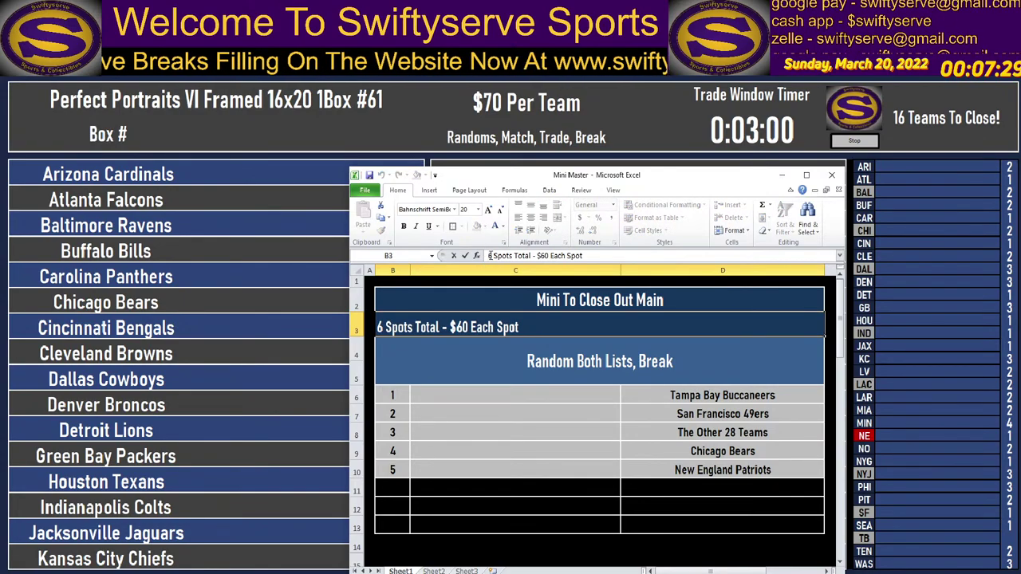
drag(487, 255, 493, 255)
text(5)
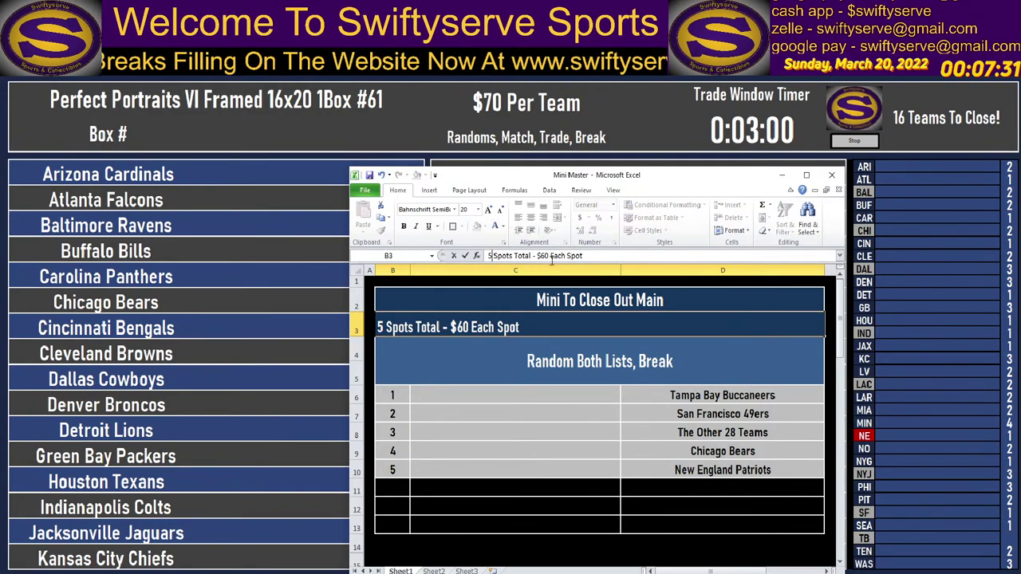
double_click(543, 255)
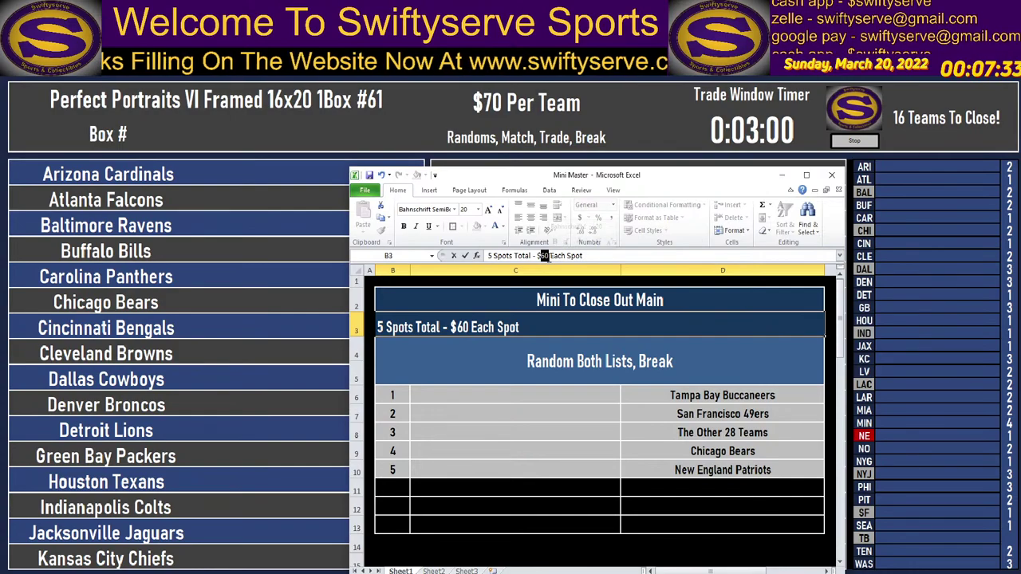
text($70)
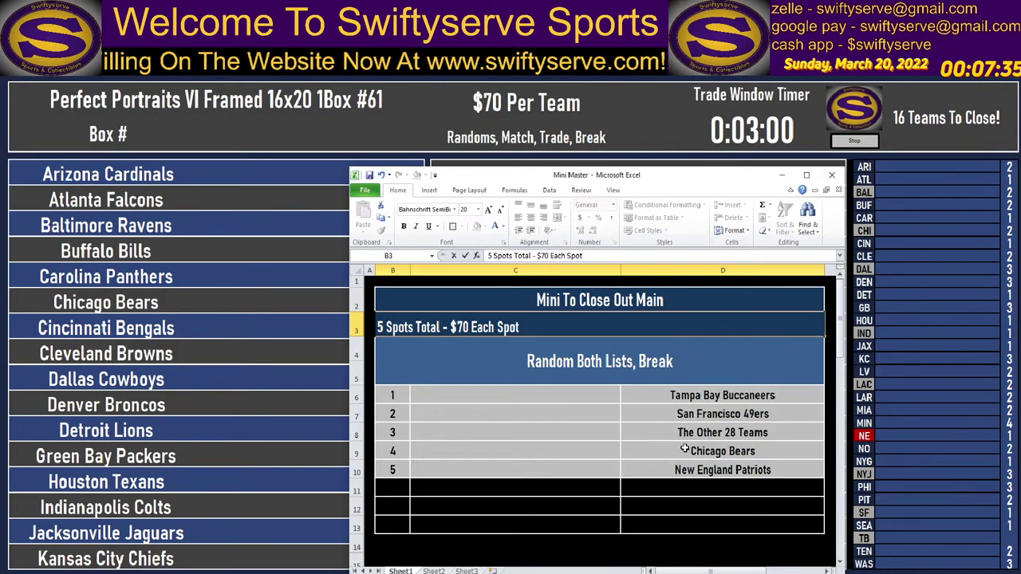
click(893, 442)
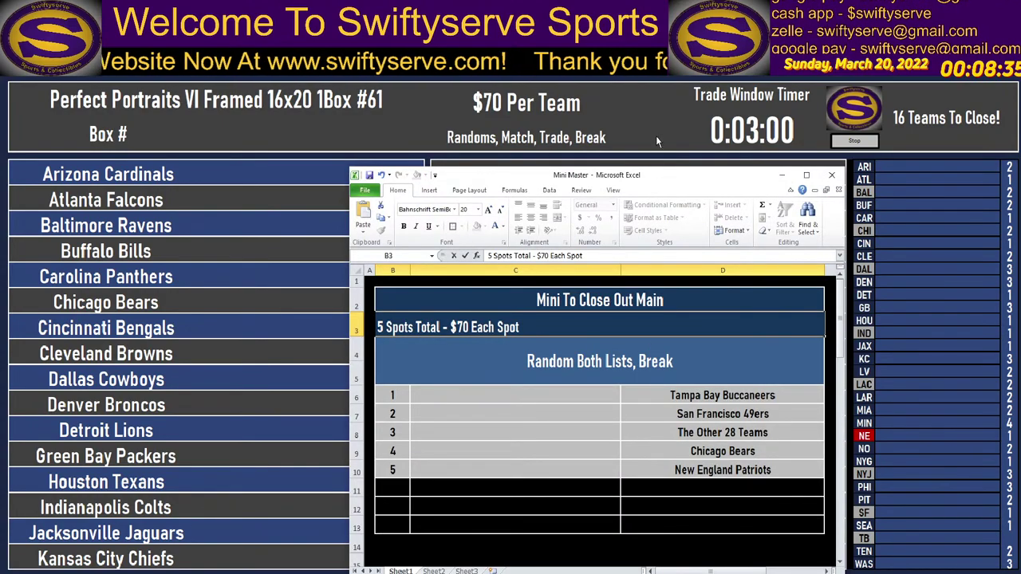
drag(661, 174, 666, 164)
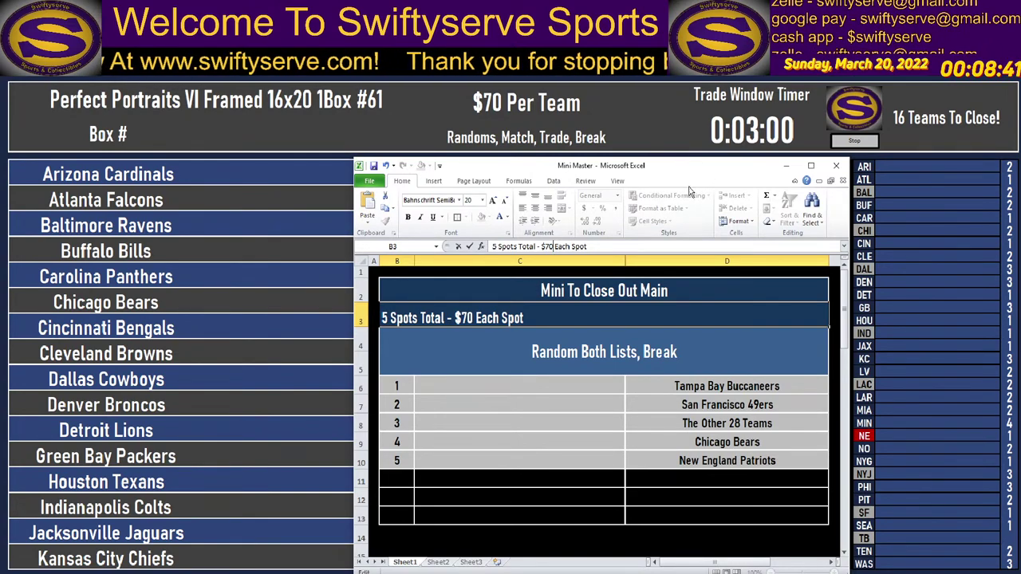
Enter the five buyers' names down C6:C10, correcting the fourth entry.
click(552, 392)
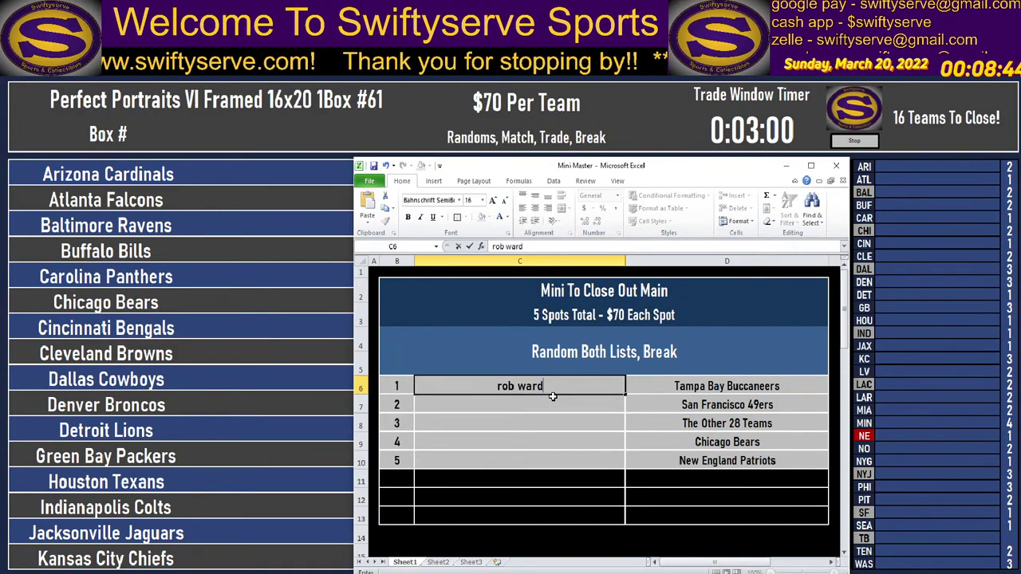
key(Return)
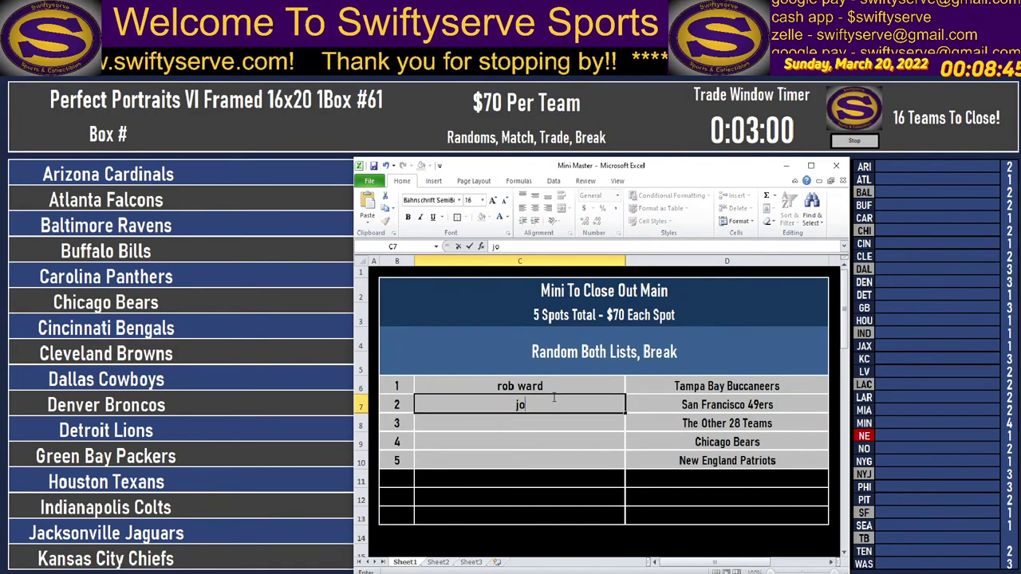
key(Return)
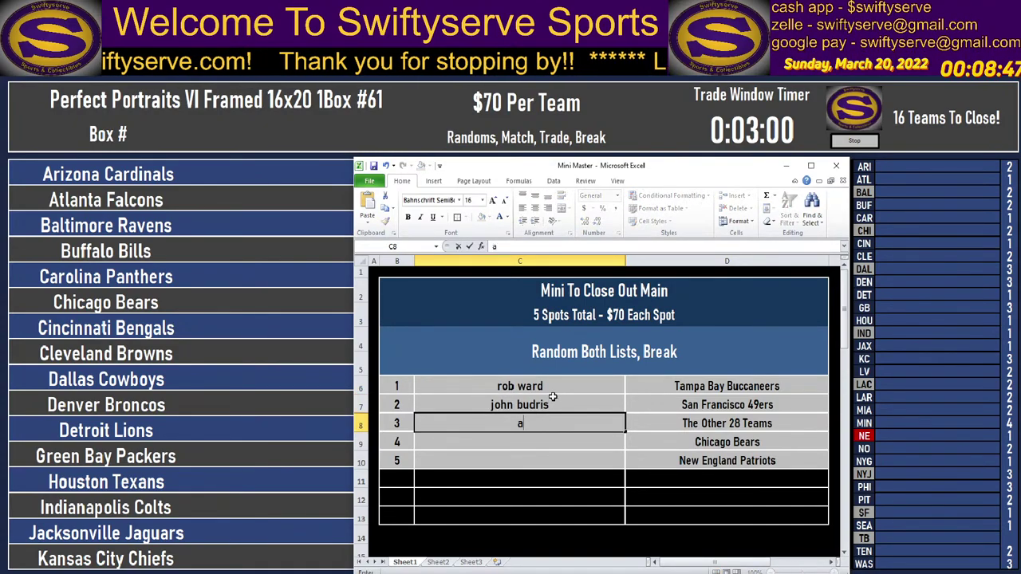
key(Return)
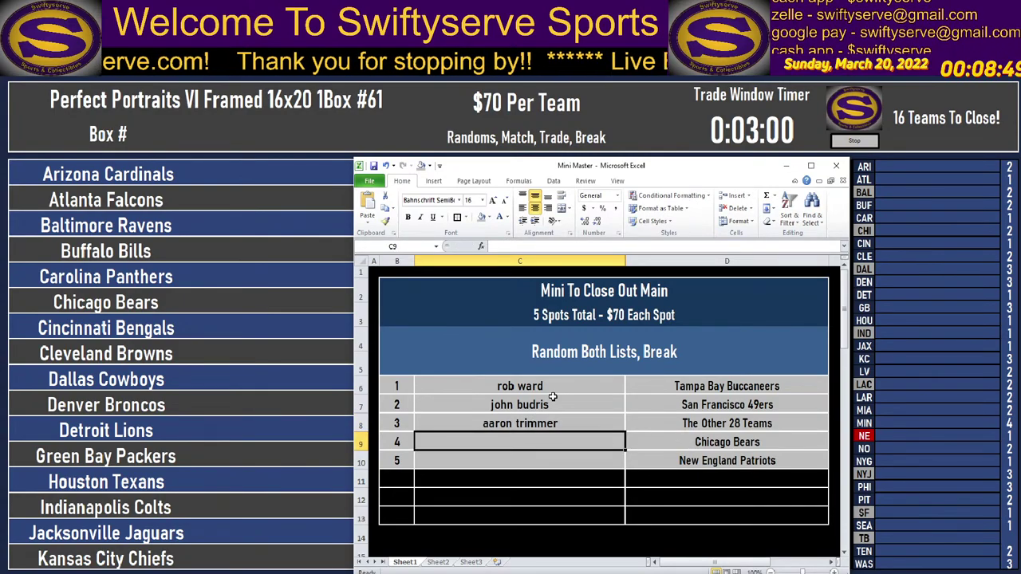
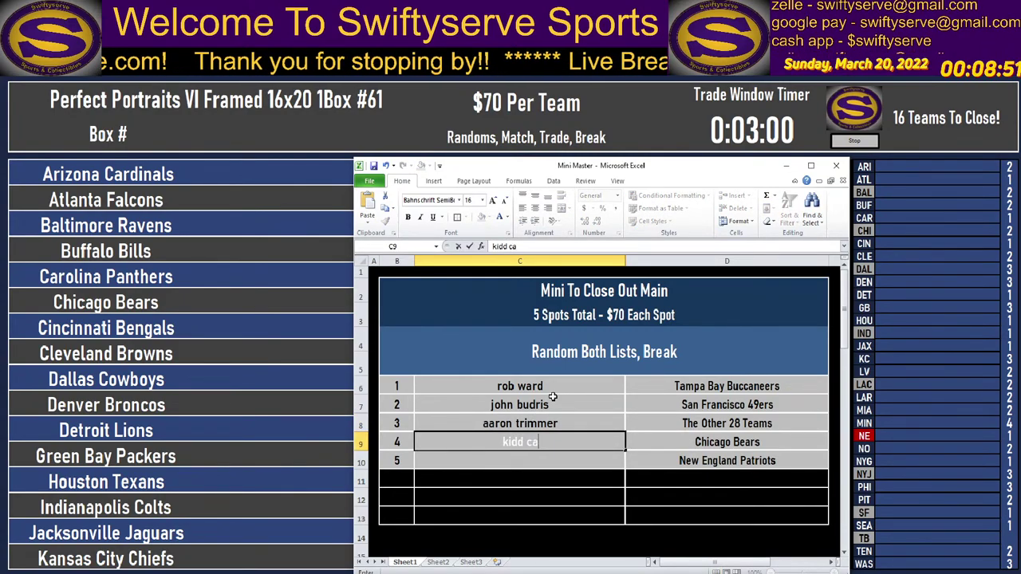
key(Return)
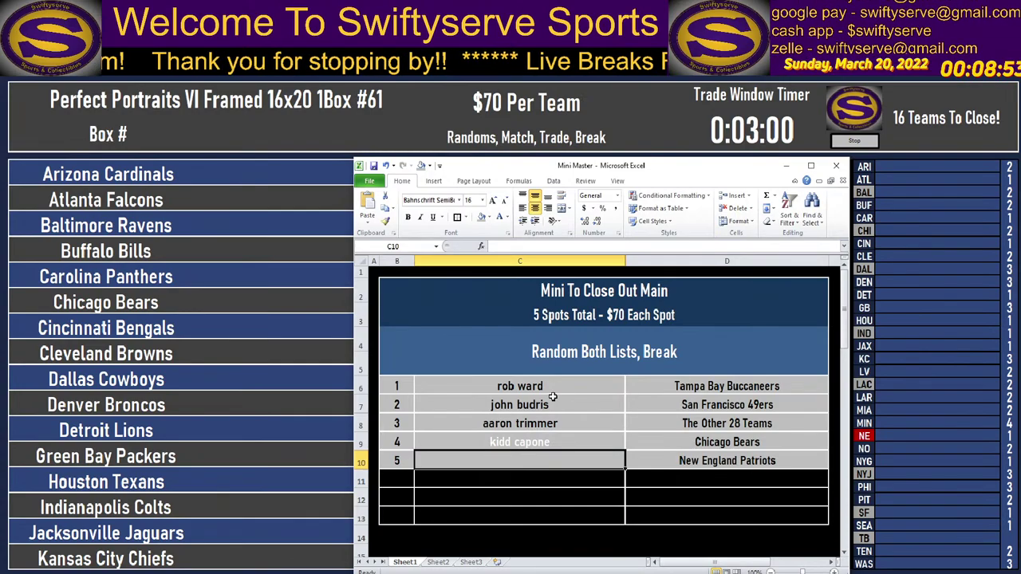
key(Up)
text(nik-nak)
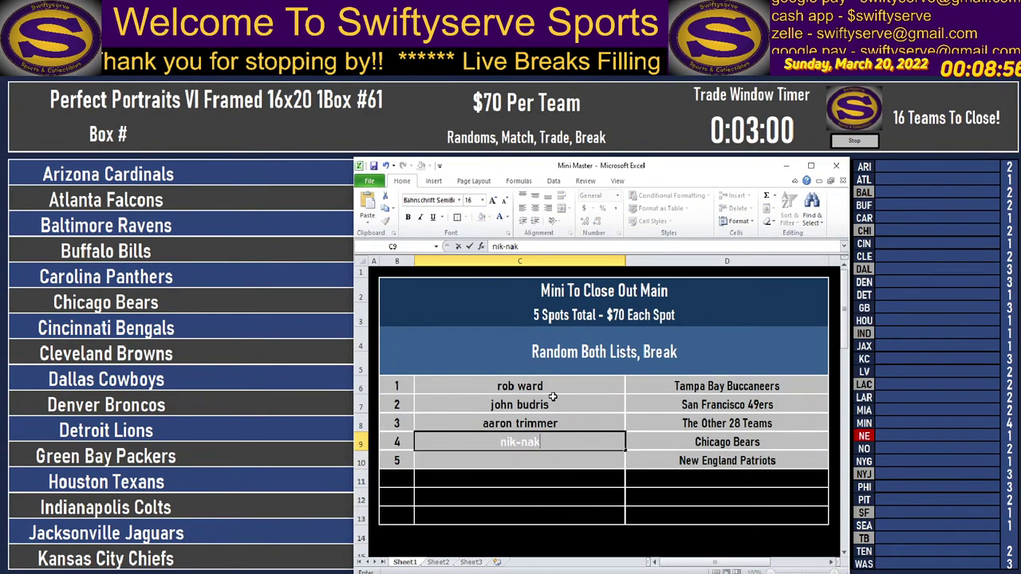
key(Return)
text(ant)
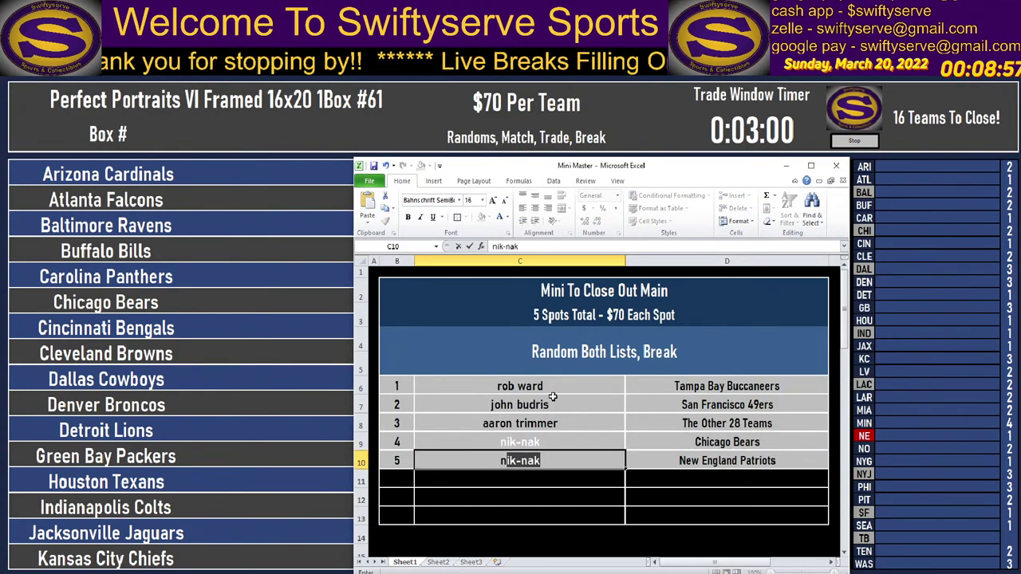
text(hony c)
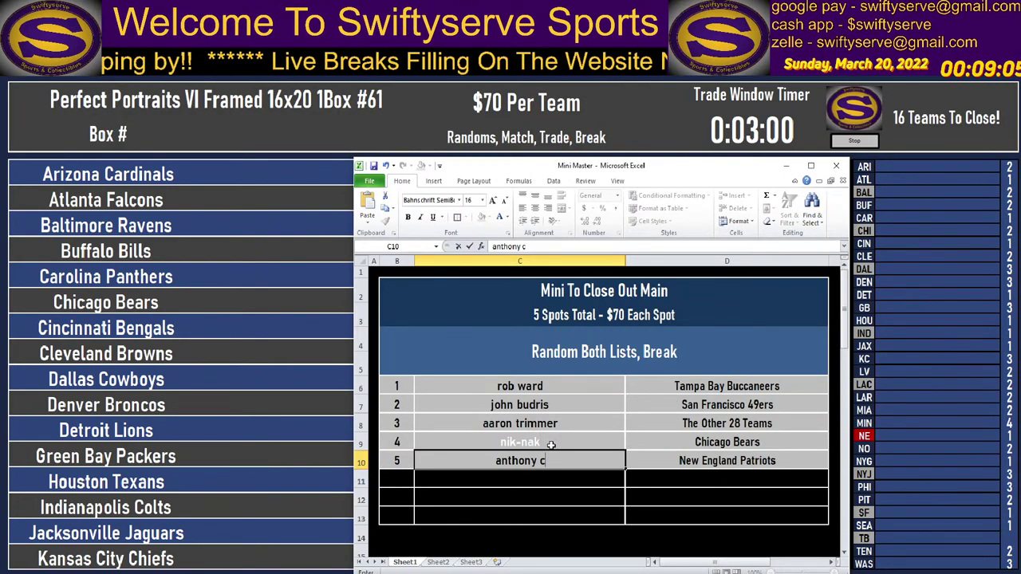
key(Up)
key(Up)
key(Up)
key(Up)
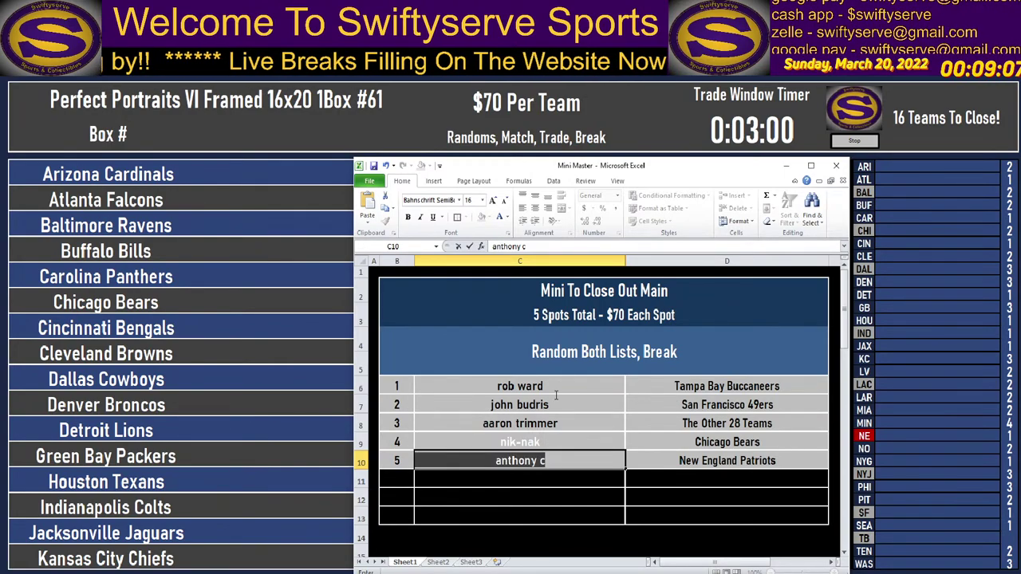
Clear the five buyer names from C6:C10.
drag(553, 383, 555, 455)
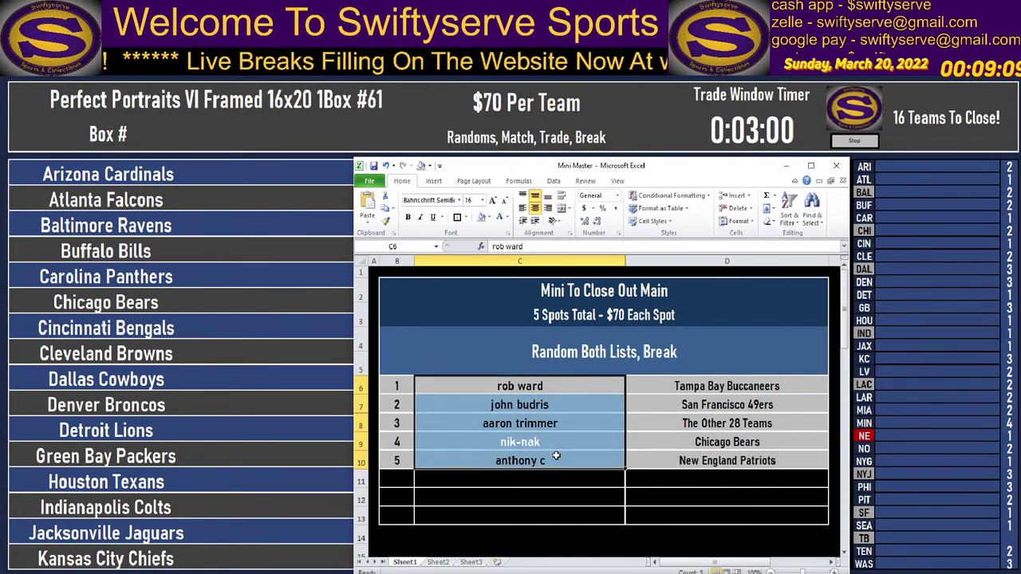
key(Delete)
key(alt+Tab)
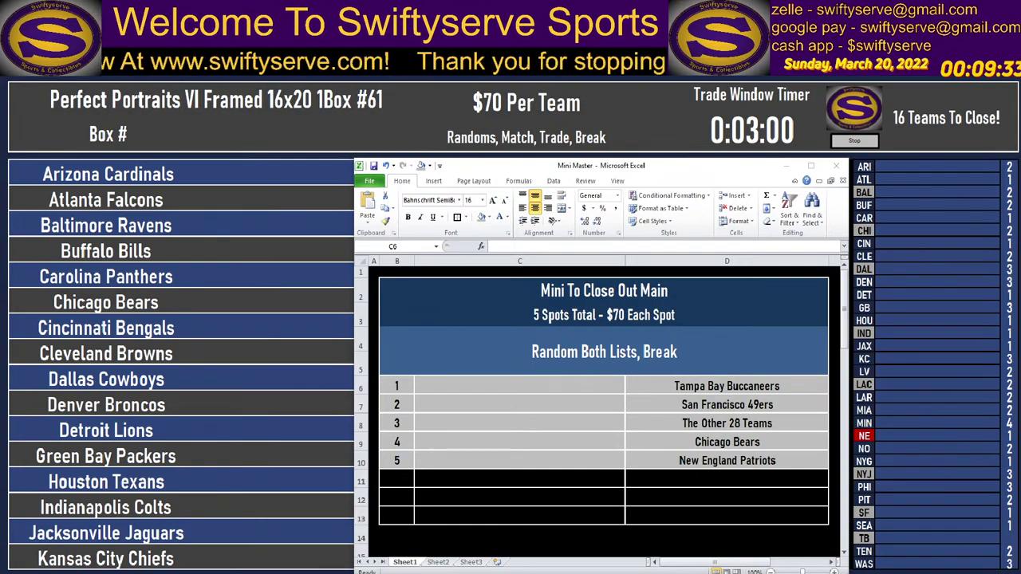
Give the new table rows 11–15 the table's fill colour.
click(737, 159)
drag(737, 159, 738, 80)
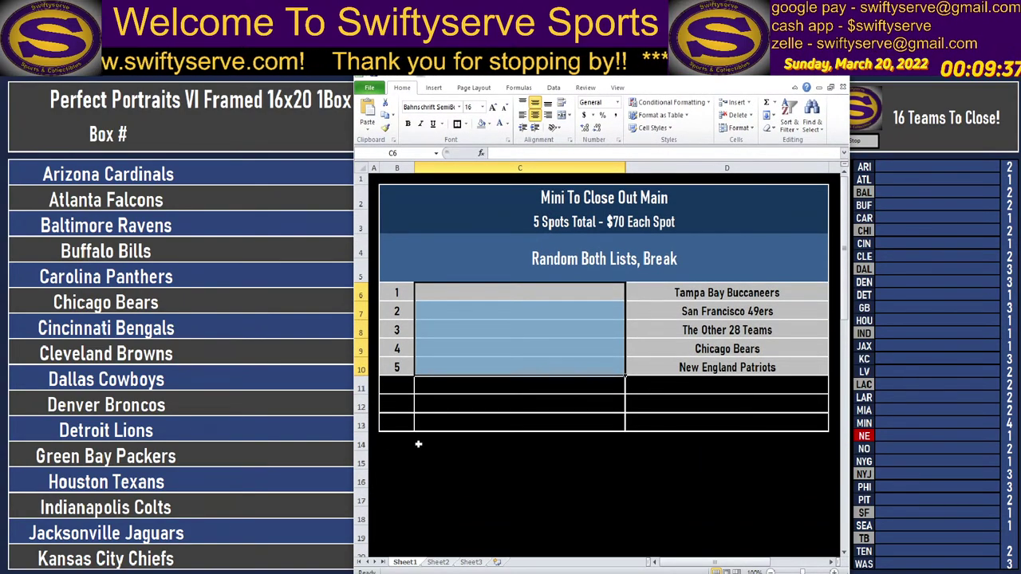
click(398, 387)
drag(397, 388, 755, 464)
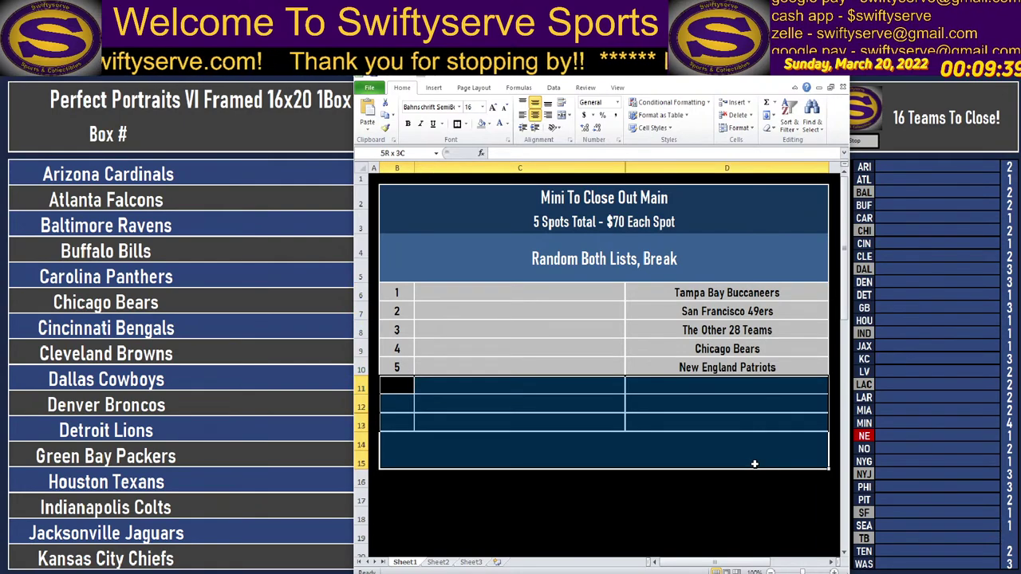
click(483, 124)
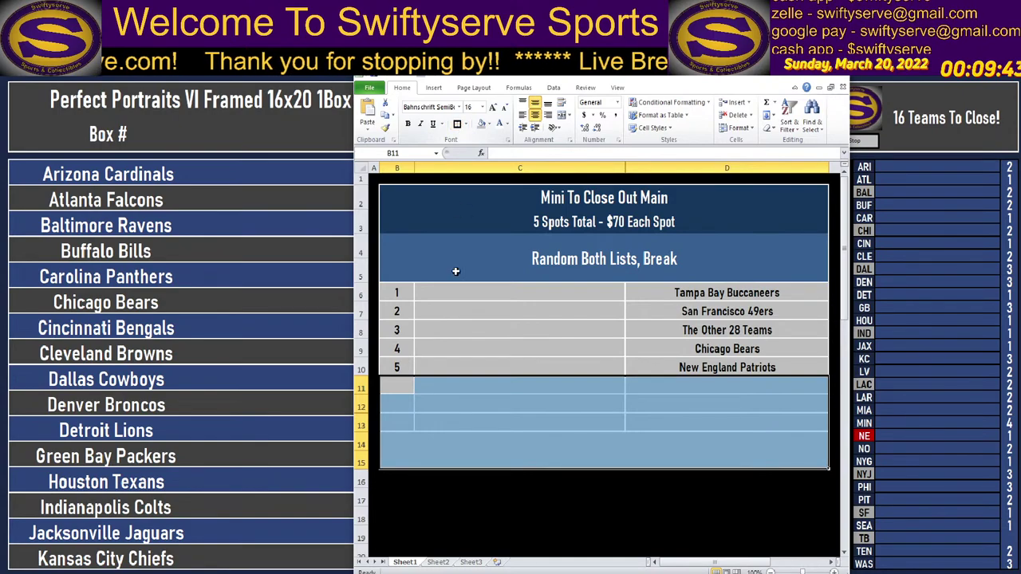
click(407, 389)
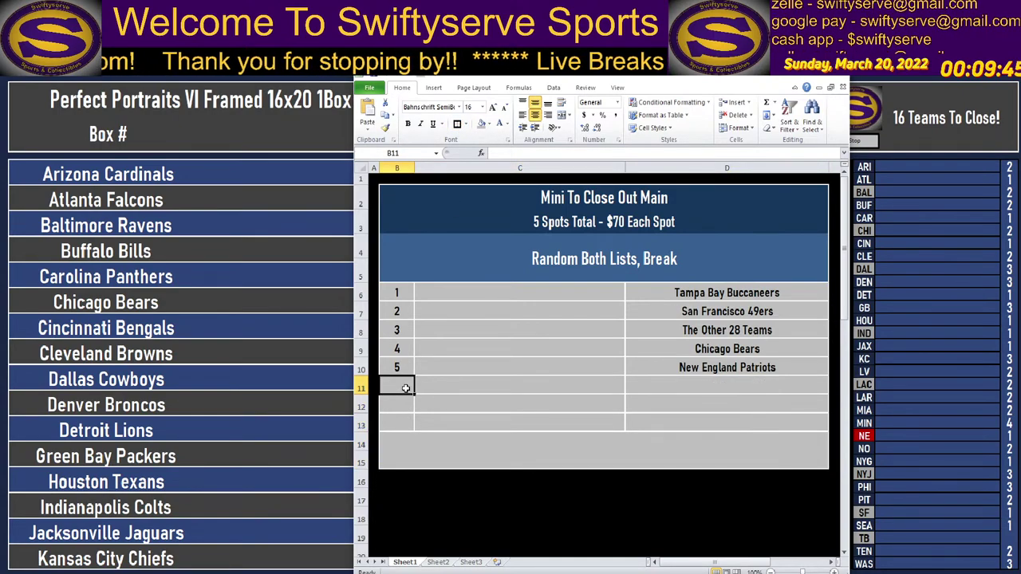
click(396, 466)
click(399, 439)
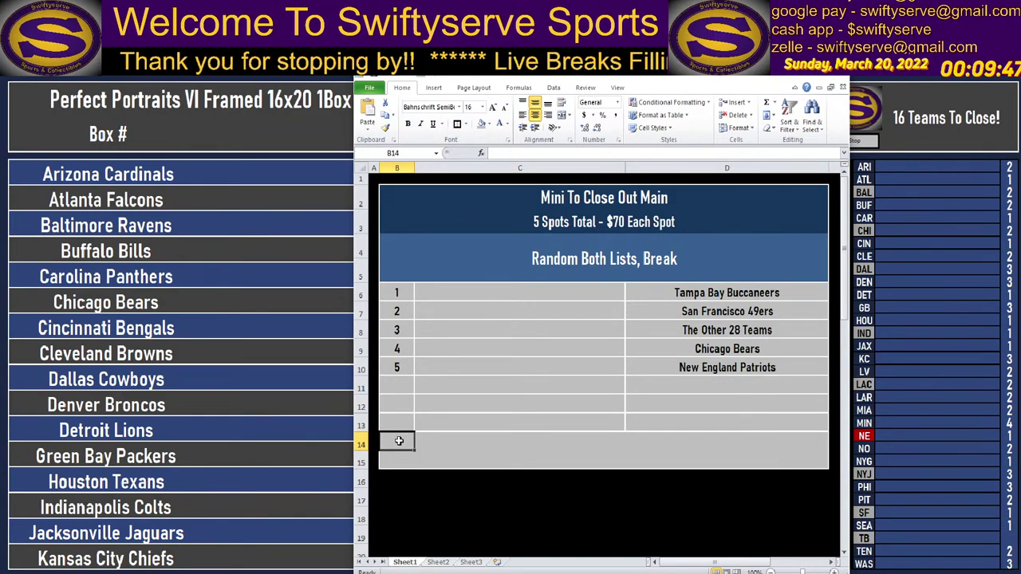
drag(399, 440, 710, 444)
ctrl+click(701, 458)
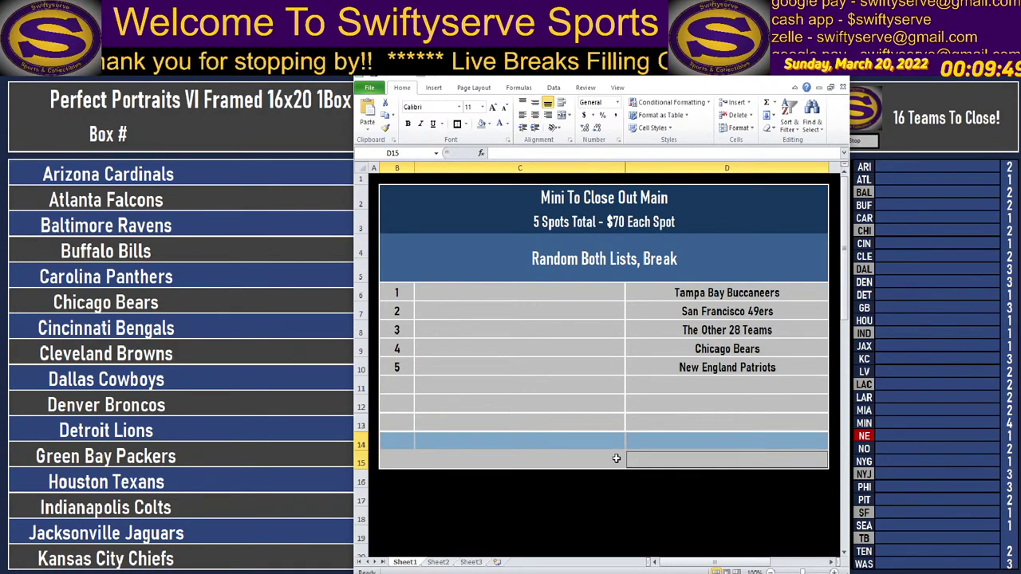
ctrl+click(437, 456)
ctrl+click(395, 460)
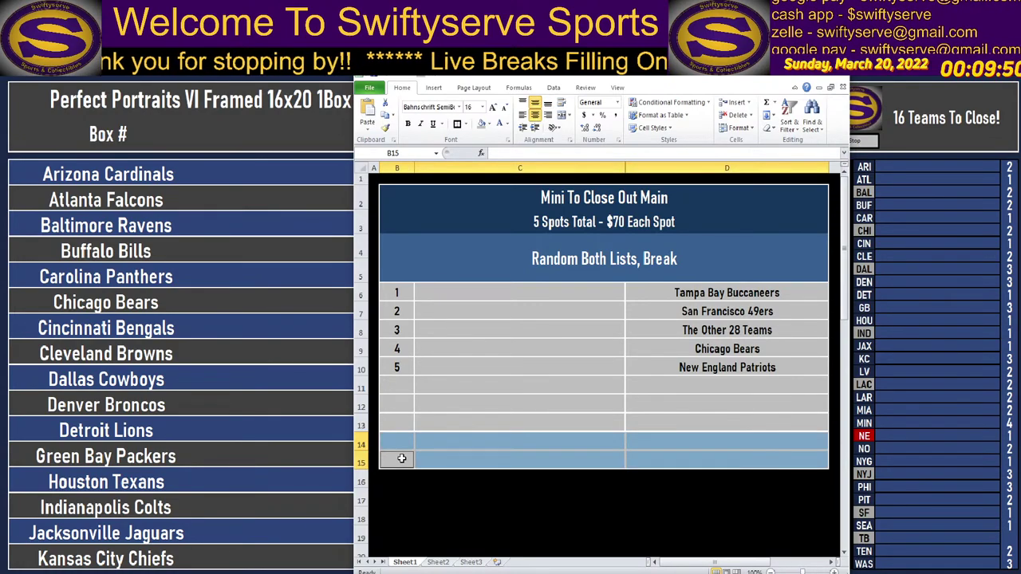
click(480, 124)
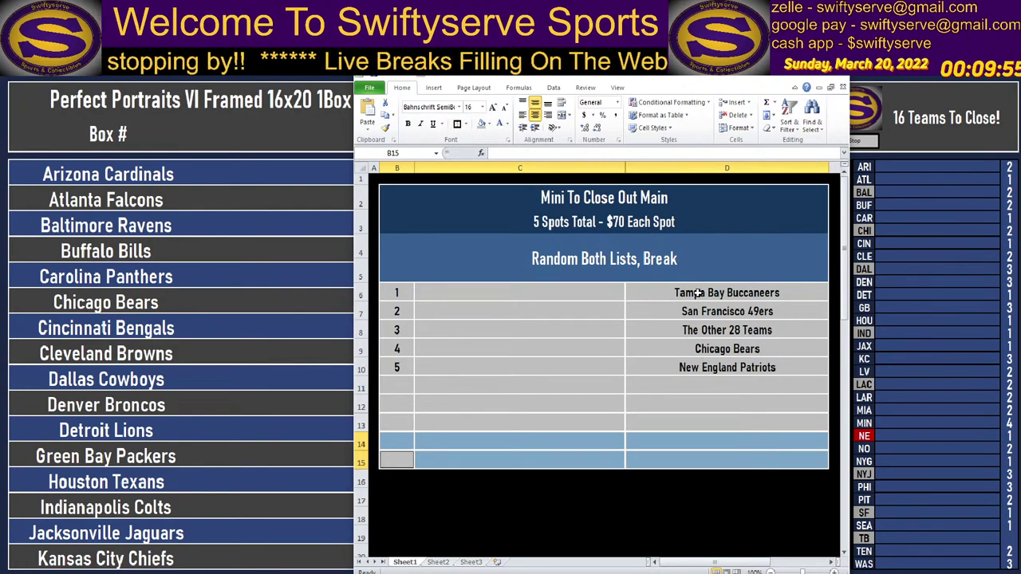
Clear the team names from D6:D10 and number B11:B15 as 6 through 10.
drag(698, 293, 710, 369)
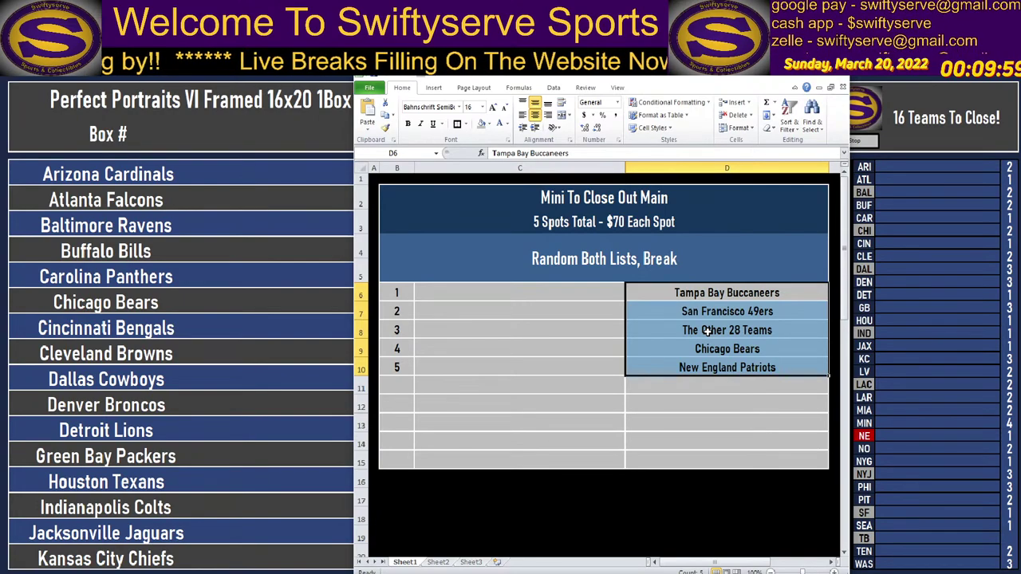
key(Delete)
click(394, 381)
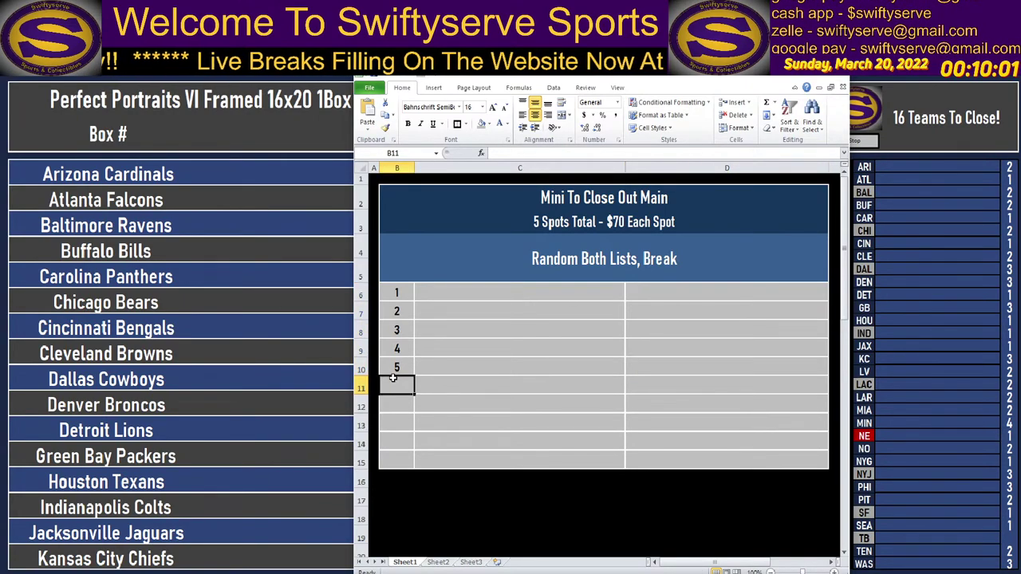
text(6)
key(Return)
text(7)
key(Return)
text(8)
key(Return)
text(9)
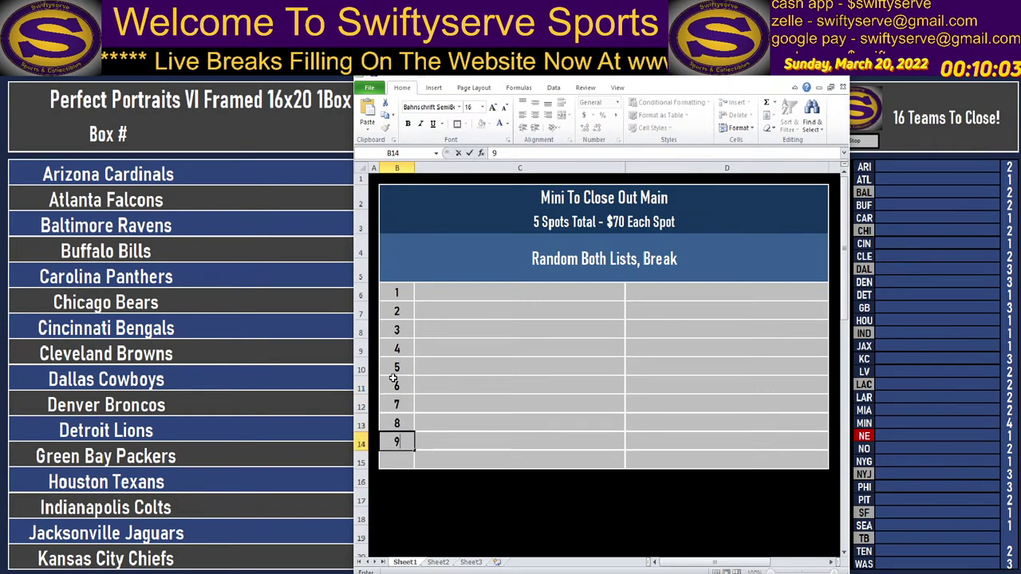
key(Return)
text(10)
key(Up)
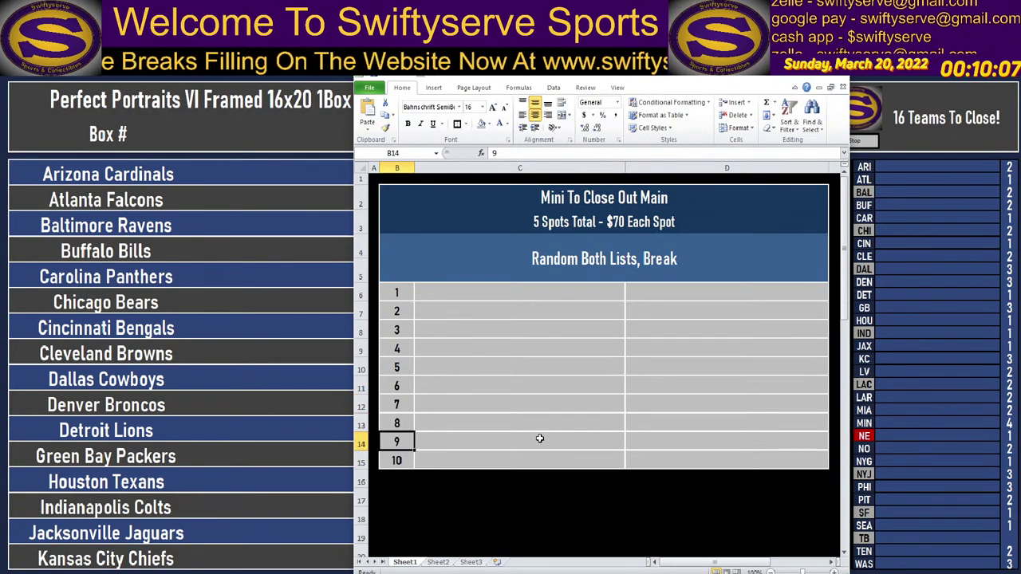
Retype subtitle B3 as '10 Spots Total - $35 Per Spot - Random Both Lists, Break'.
click(618, 228)
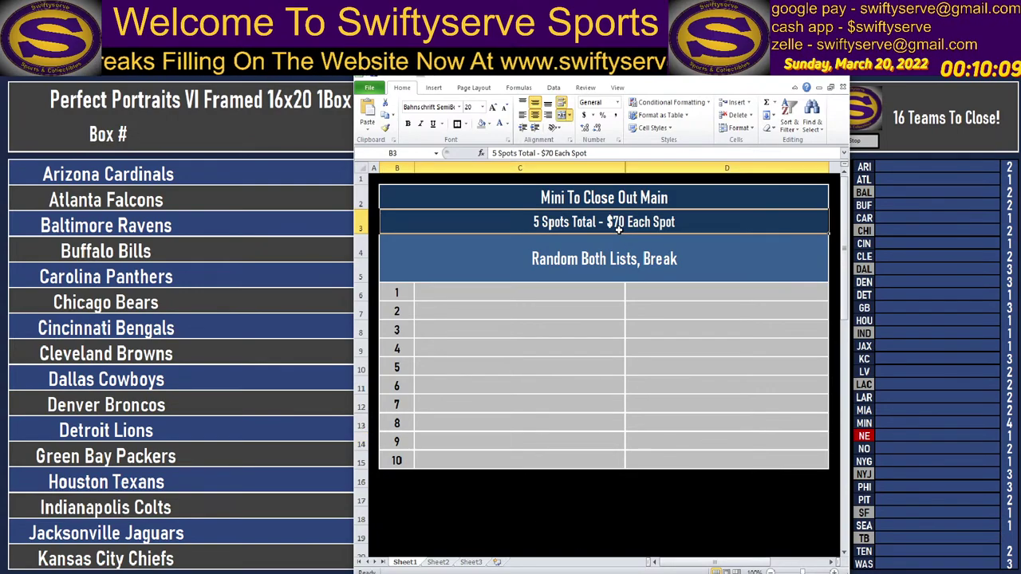
text(10 spo)
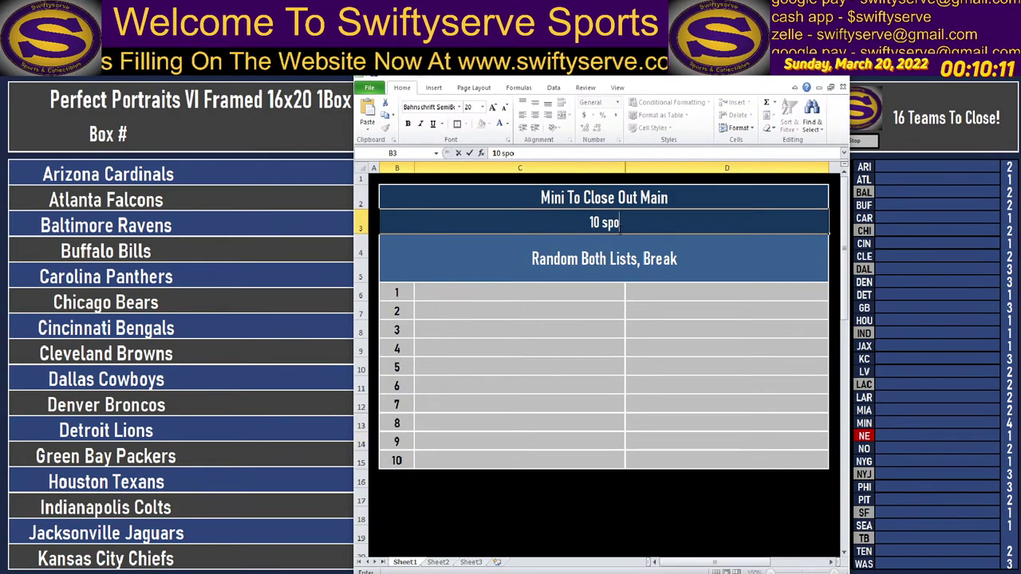
key(BackSpace)
key(BackSpace)
key(BackSpace)
key(Return)
text(S)
key(Escape)
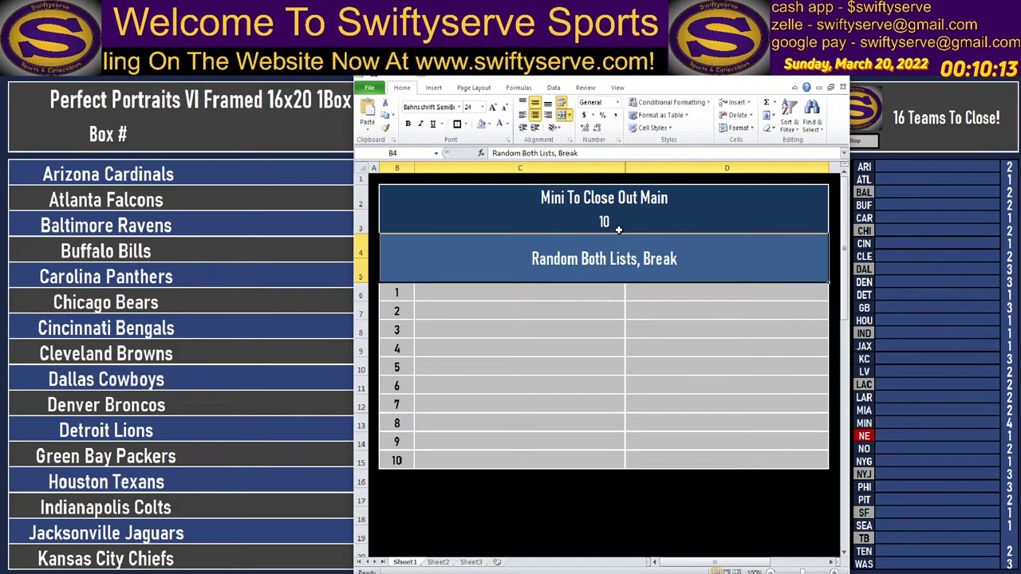
key(Up)
double_click(618, 229)
text(Sp)
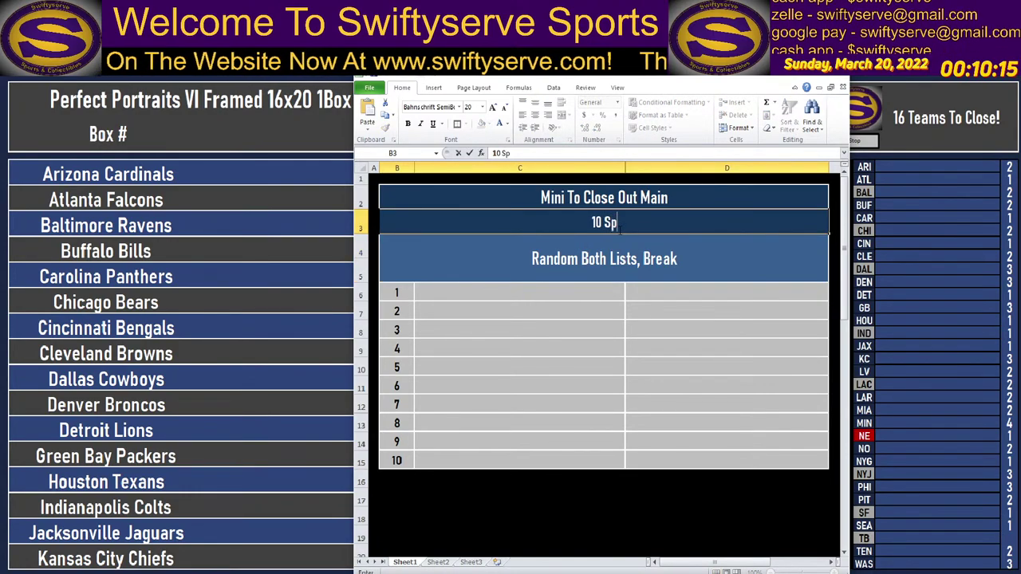
text(ots Total)
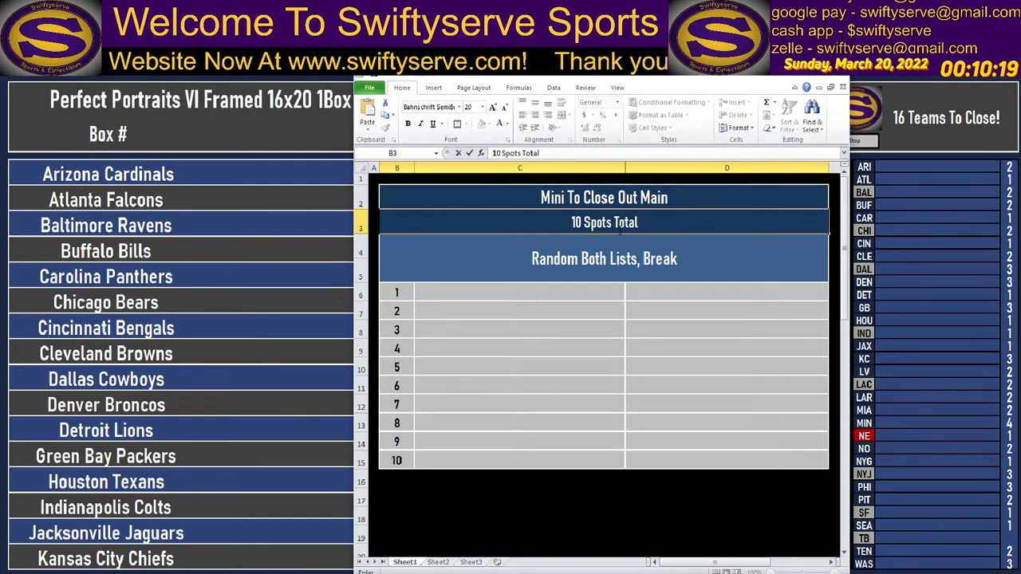
text( - )
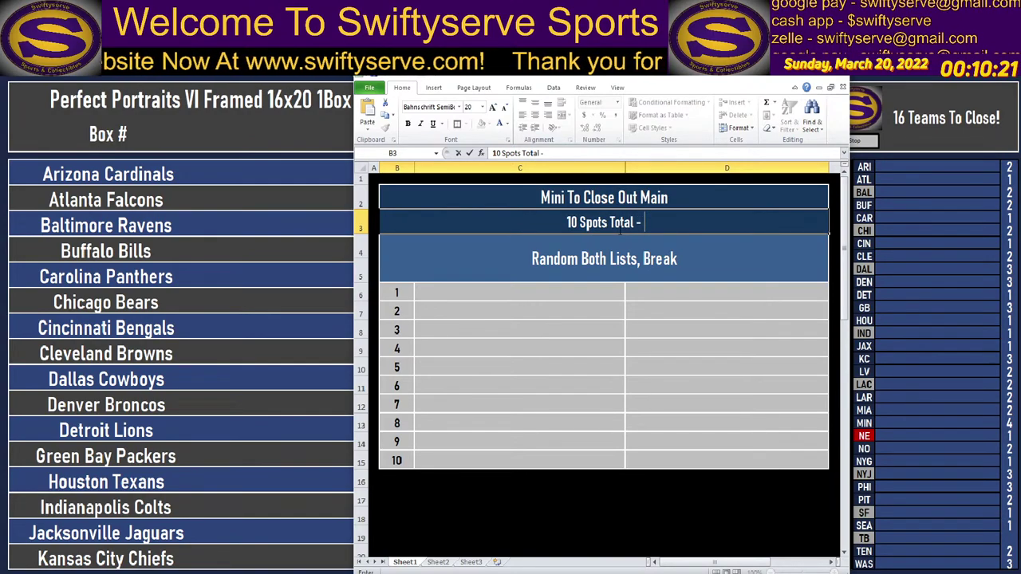
text($35 Per Spo)
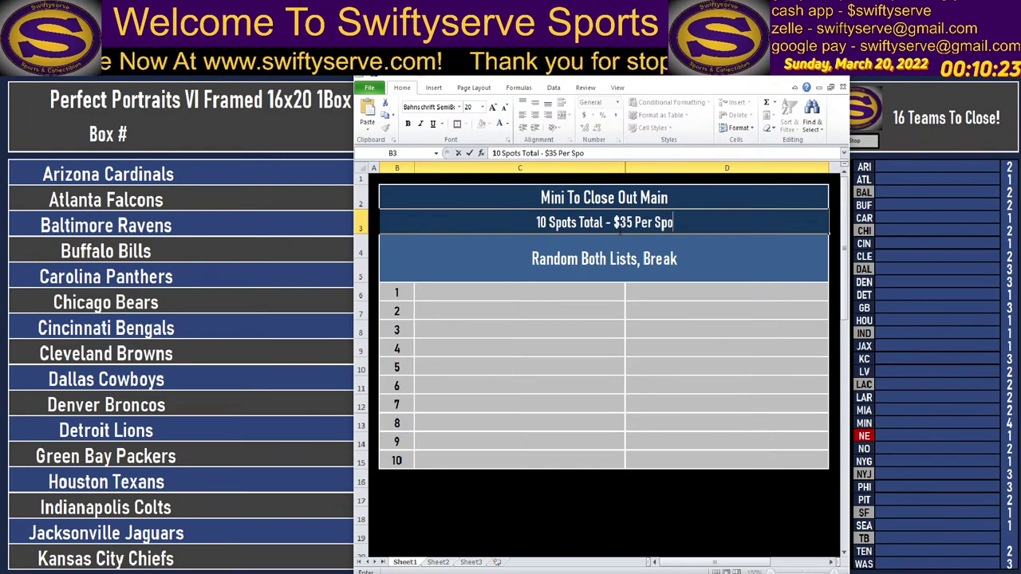
text(t - Random)
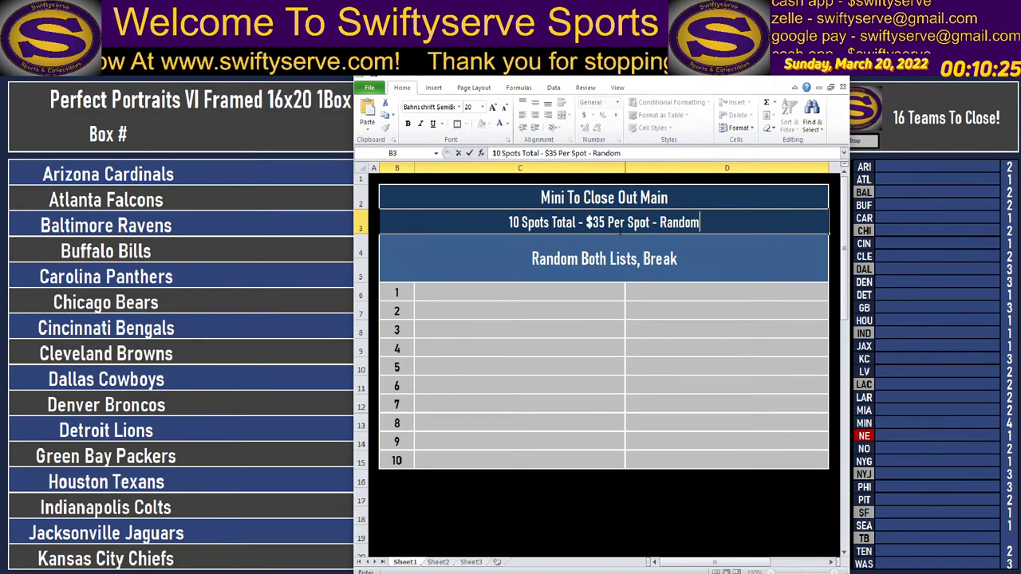
text( Both List)
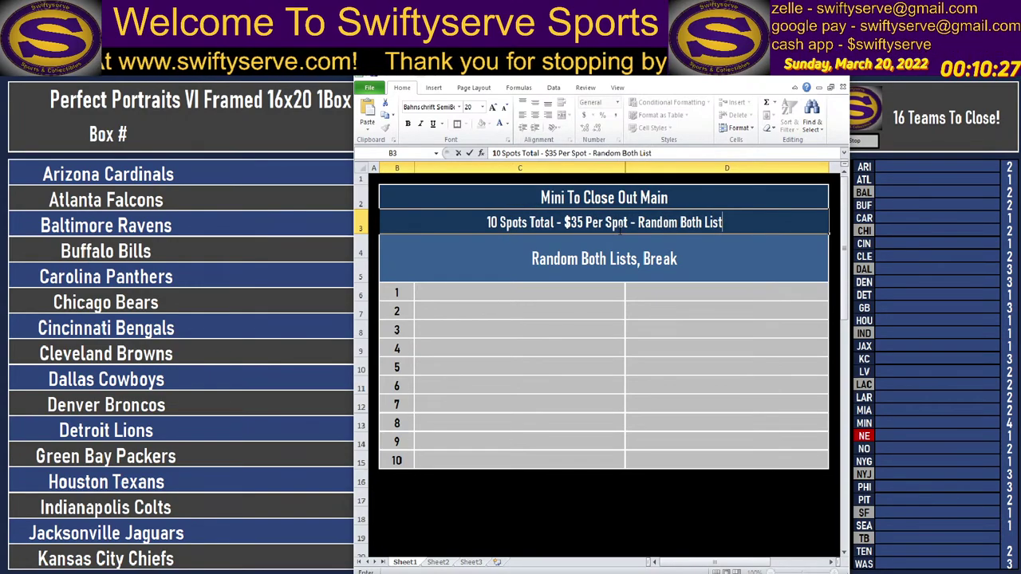
text(s, )
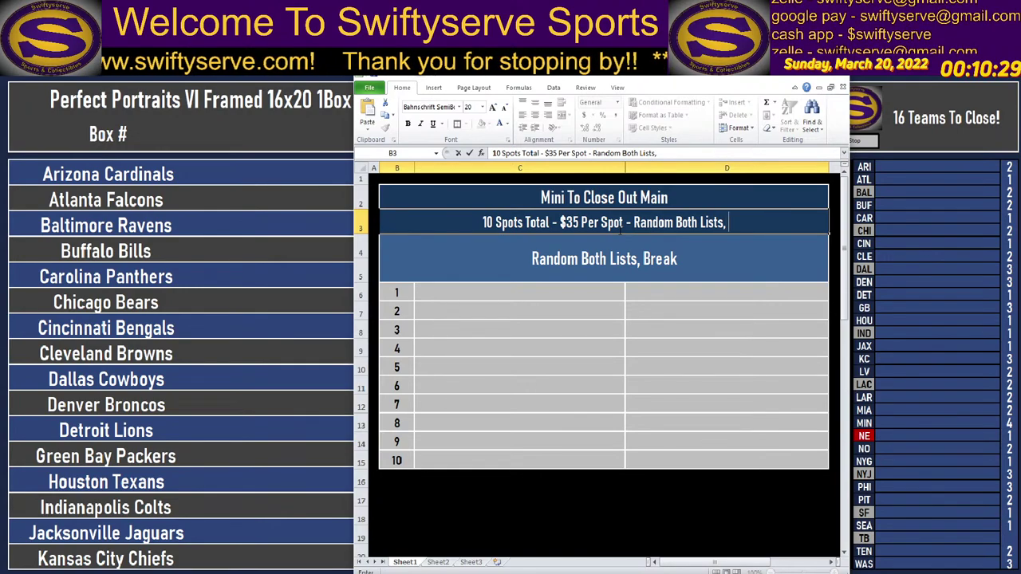
text(Break)
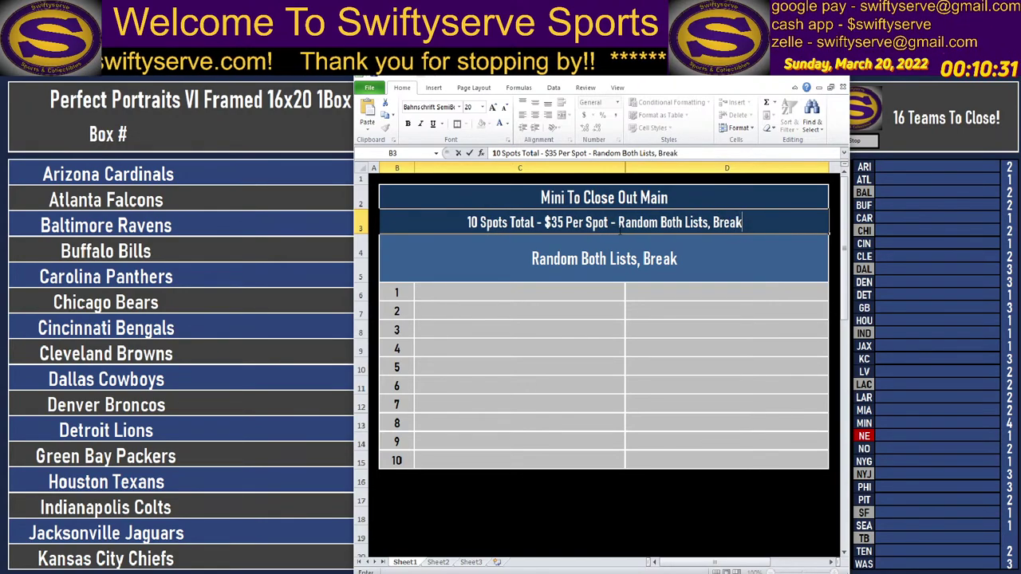
key(Return)
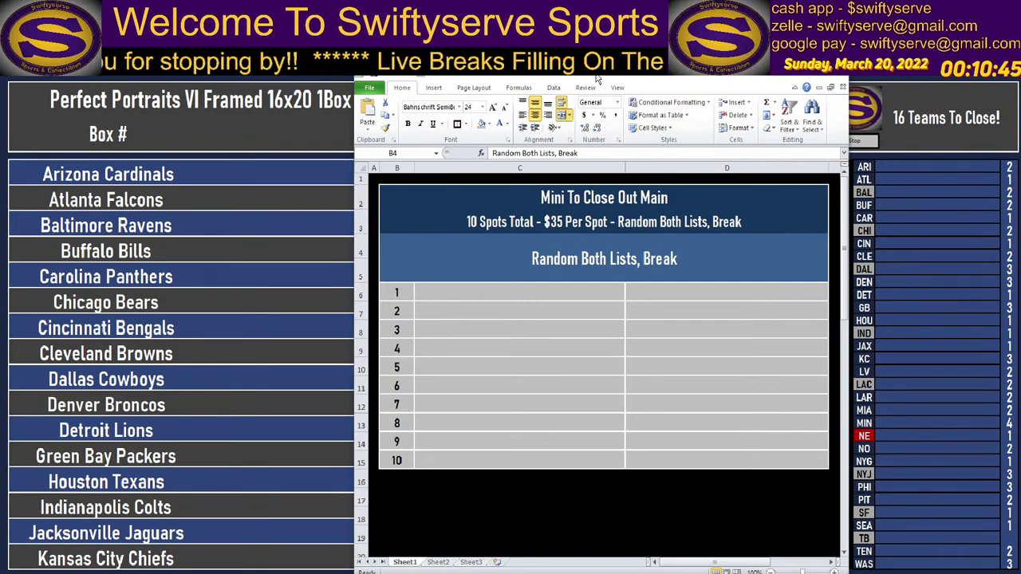
drag(597, 77, 595, 69)
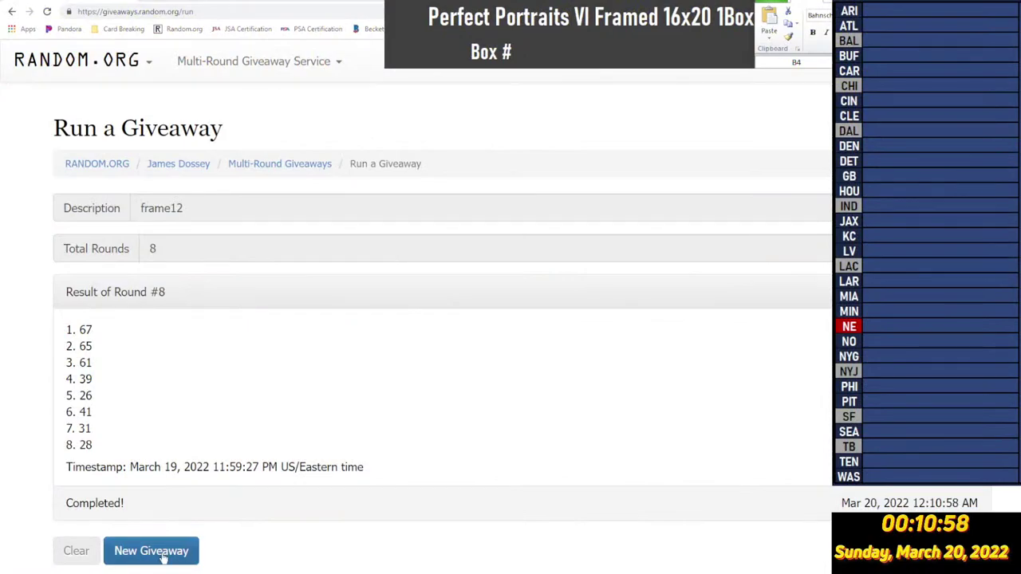
Start a new RANDOM.ORG giveaway with the pasted box numbers and description frame13.
click(156, 552)
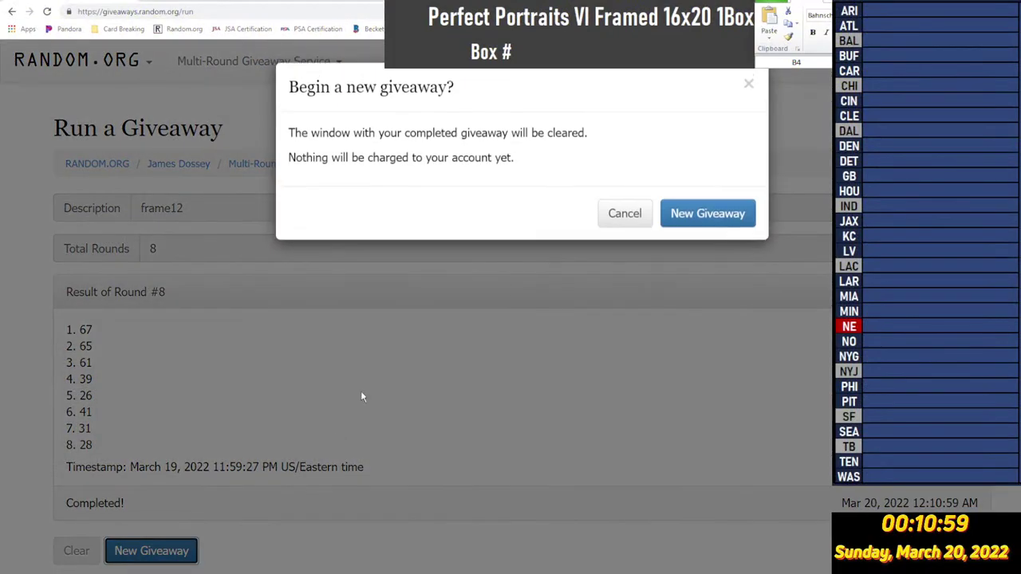
click(710, 215)
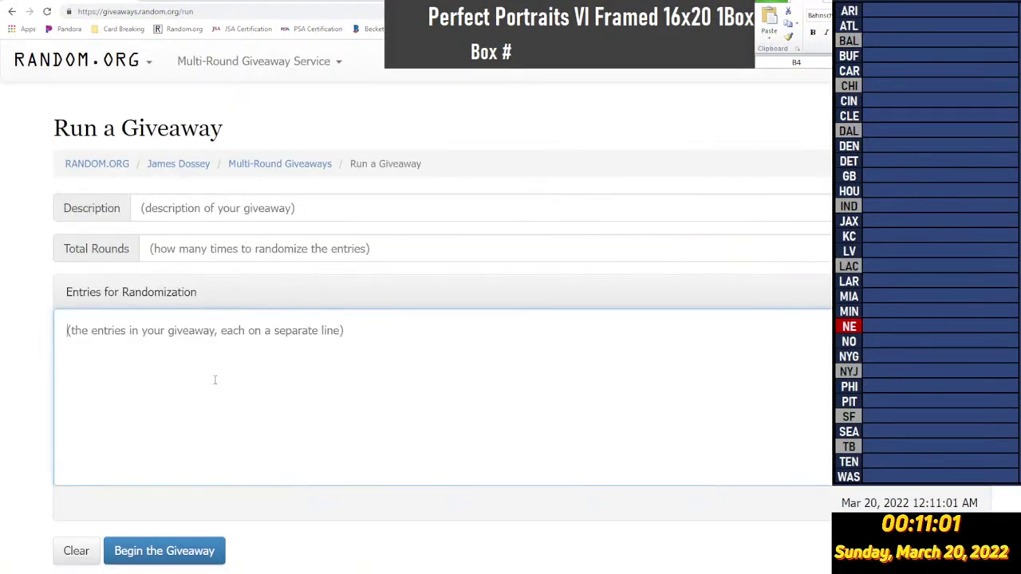
key(ctrl+v)
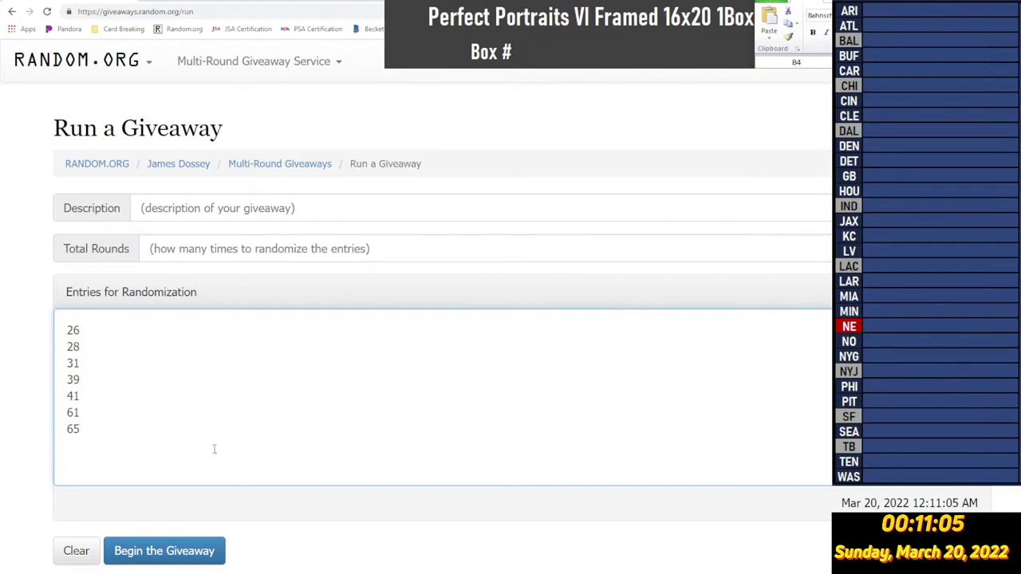
click(256, 220)
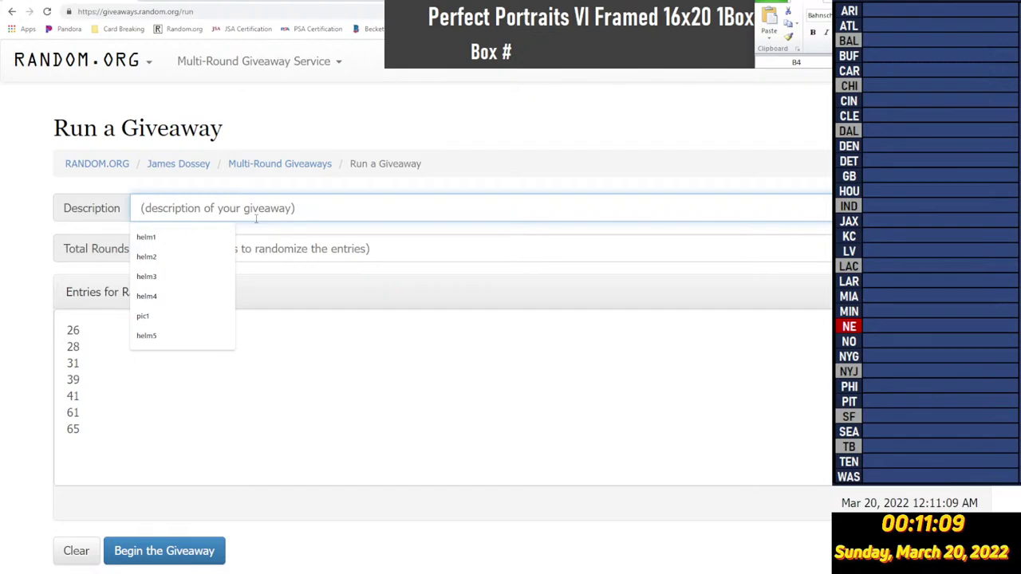
text(break12)
key(BackSpace)
text(3)
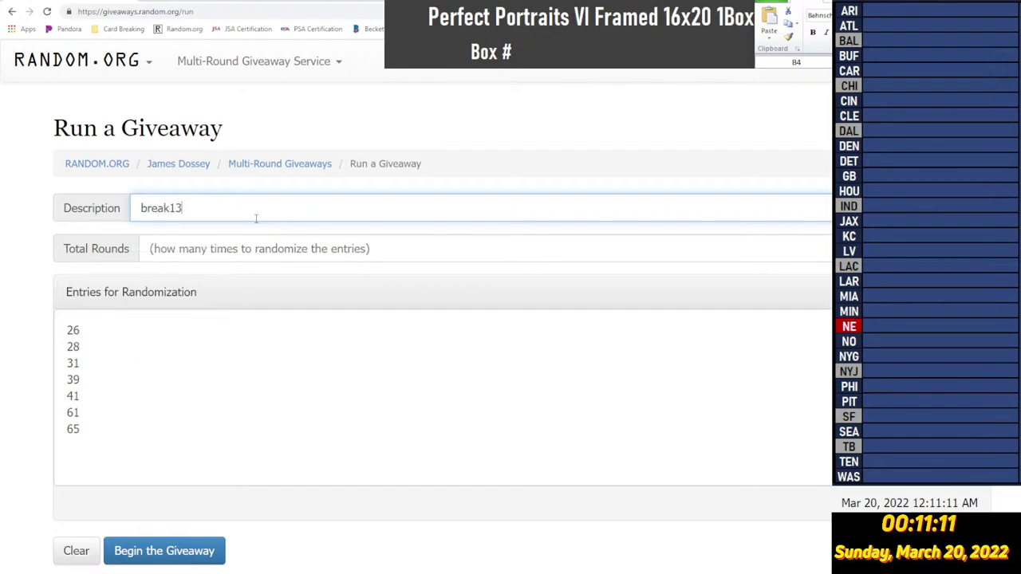
key(BackSpace)
key(BackSpace)
key(BackSpace)
key(BackSpace)
key(BackSpace)
key(BackSpace)
key(BackSpace)
text(frame13)
Roll 5 total rounds, then run the giveaway through round five, which places box 31 first.
click(814, 248)
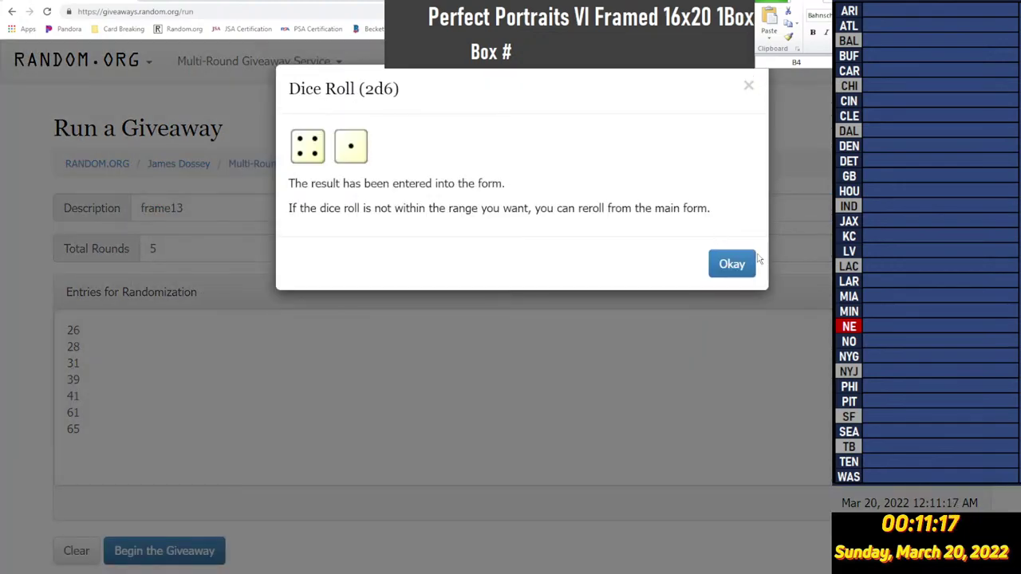
click(731, 264)
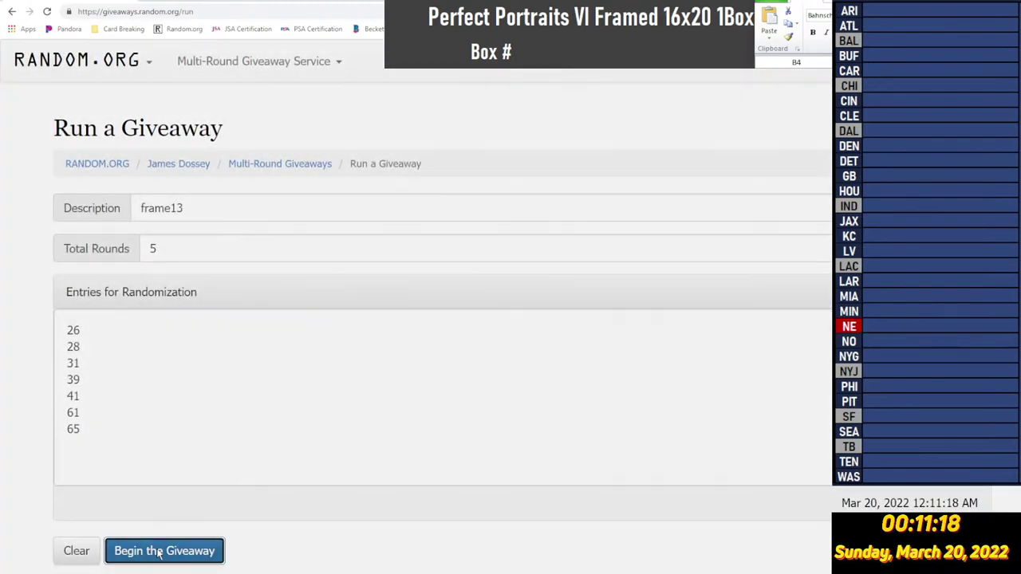
click(159, 551)
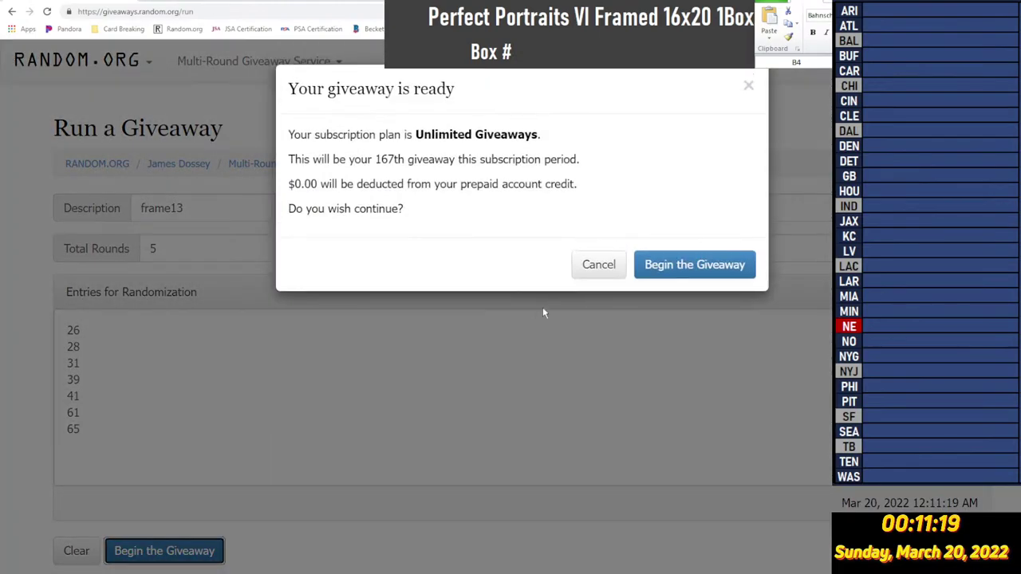
click(695, 267)
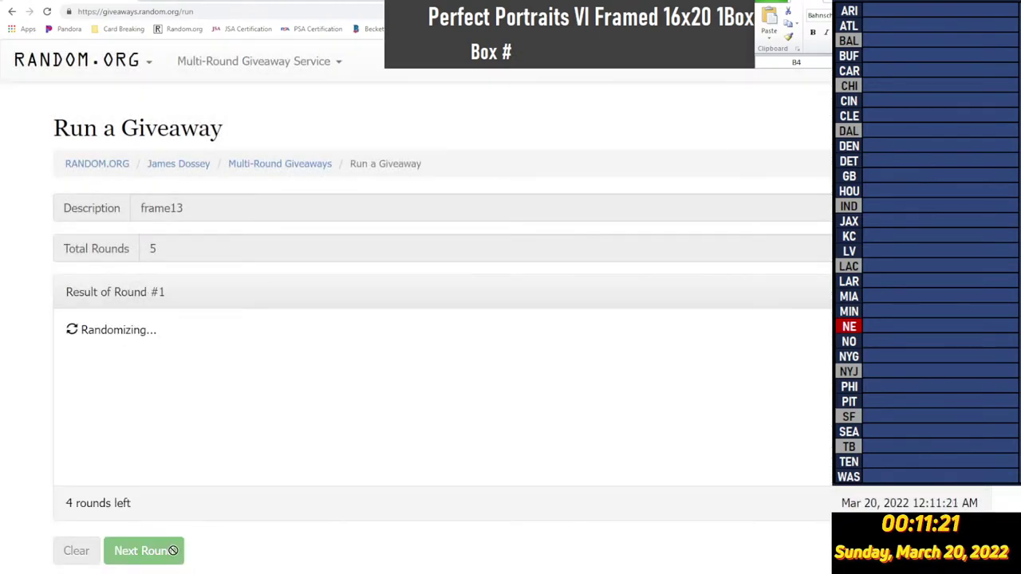
key(Return)
key(Return)
click(160, 551)
click(160, 550)
key(Return)
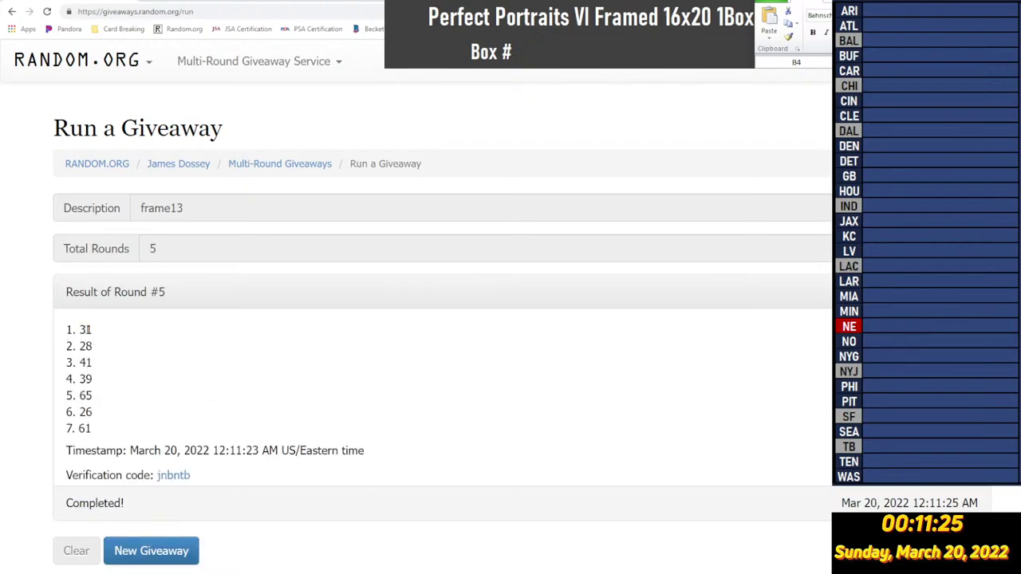
drag(83, 329, 105, 334)
key(alt+Tab)
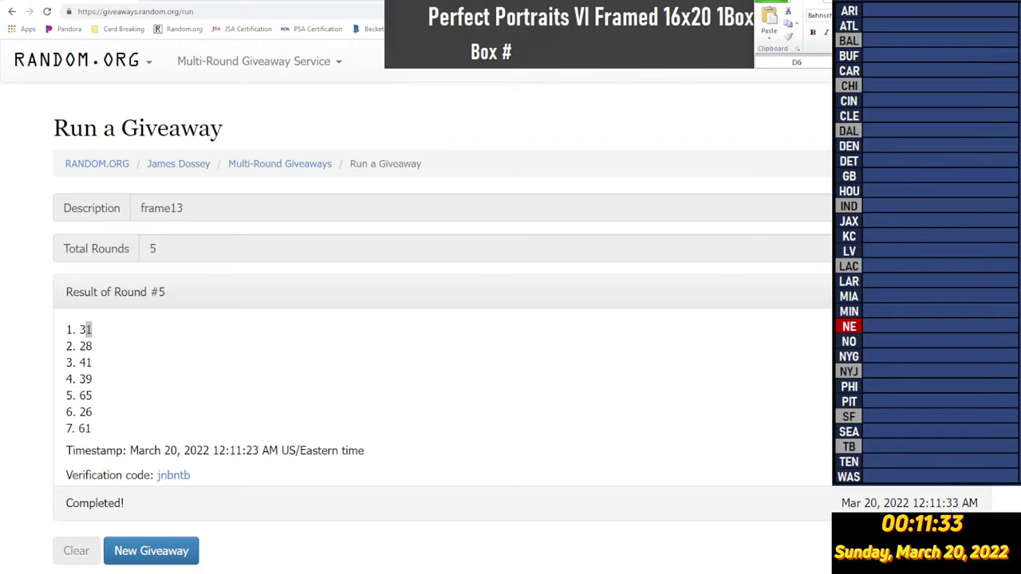
key(Return)
key(ctrl+Down)
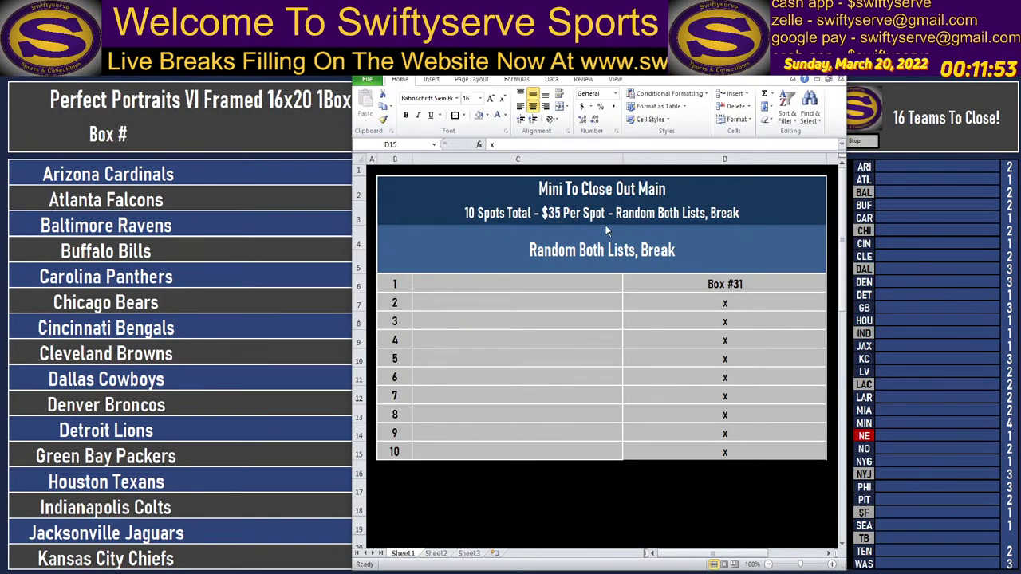
key(alt+Tab)
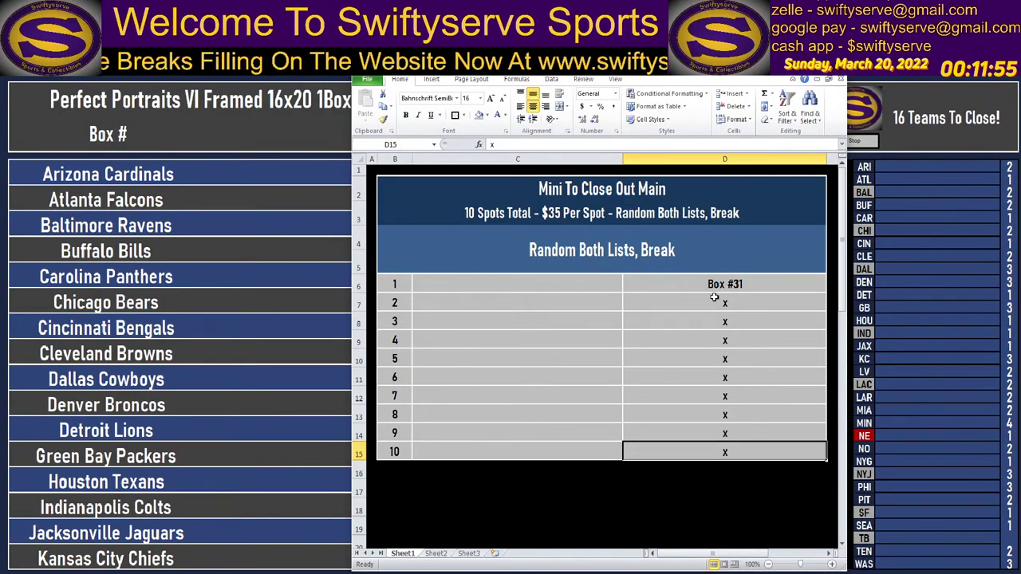
click(748, 283)
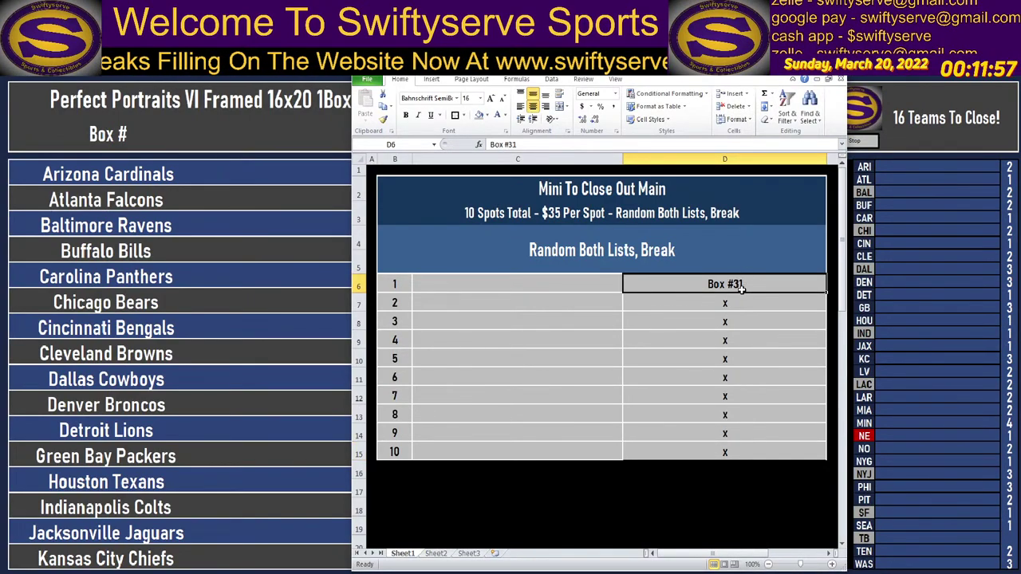
drag(595, 284, 582, 452)
drag(744, 271, 754, 446)
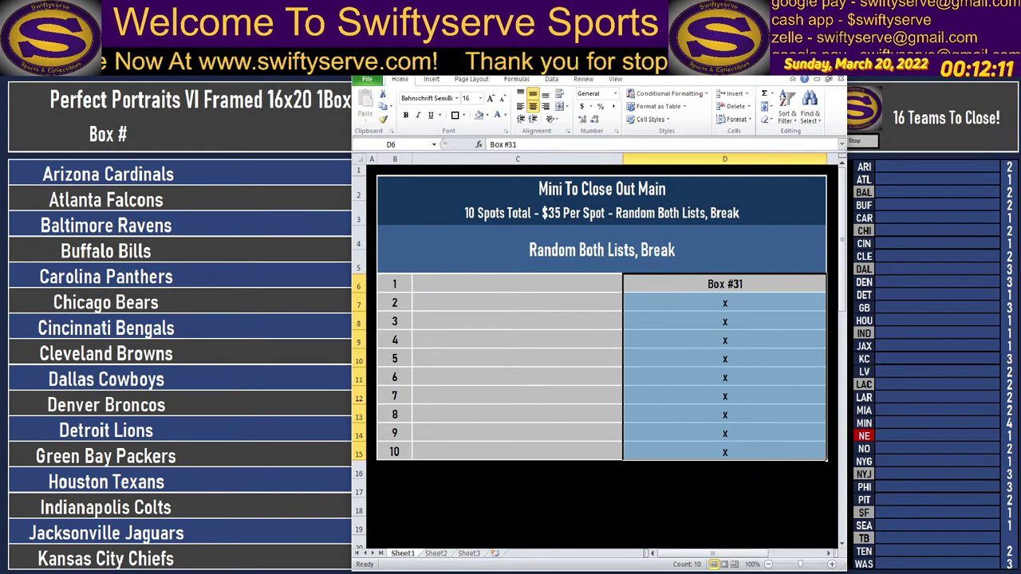
key(alt+Tab)
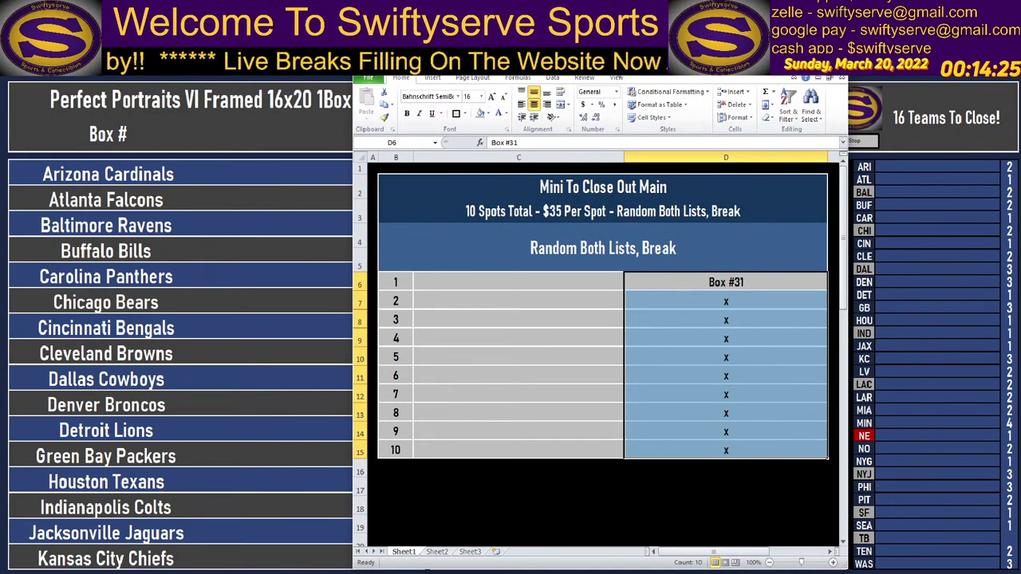
Copy the selected box cells from the Mini To Close Out Main sheet.
key(ctrl+c)
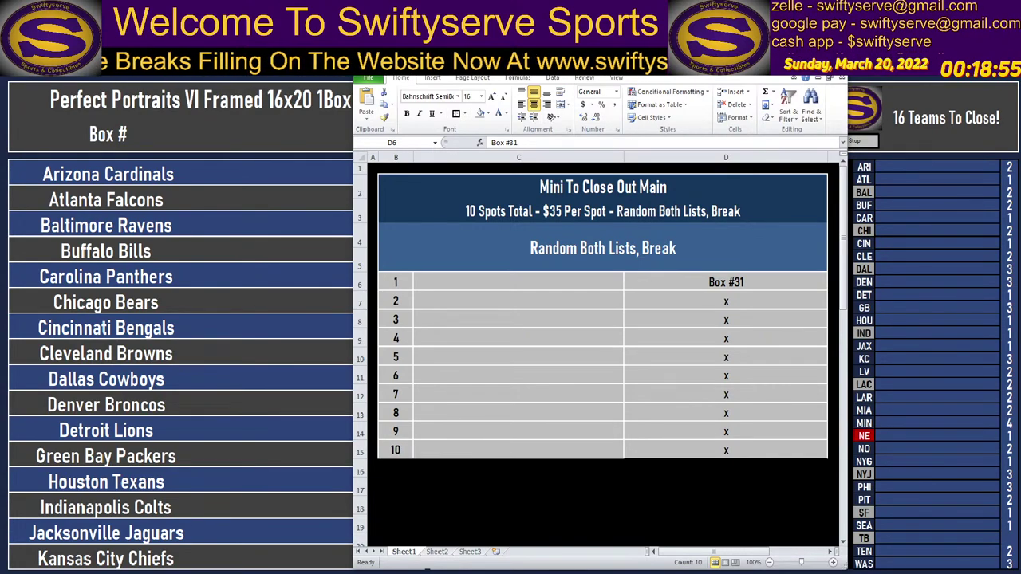
Type the buyer names into C6, C9, C10 and C13 for spots 1, 4, 5 and 8.
click(516, 283)
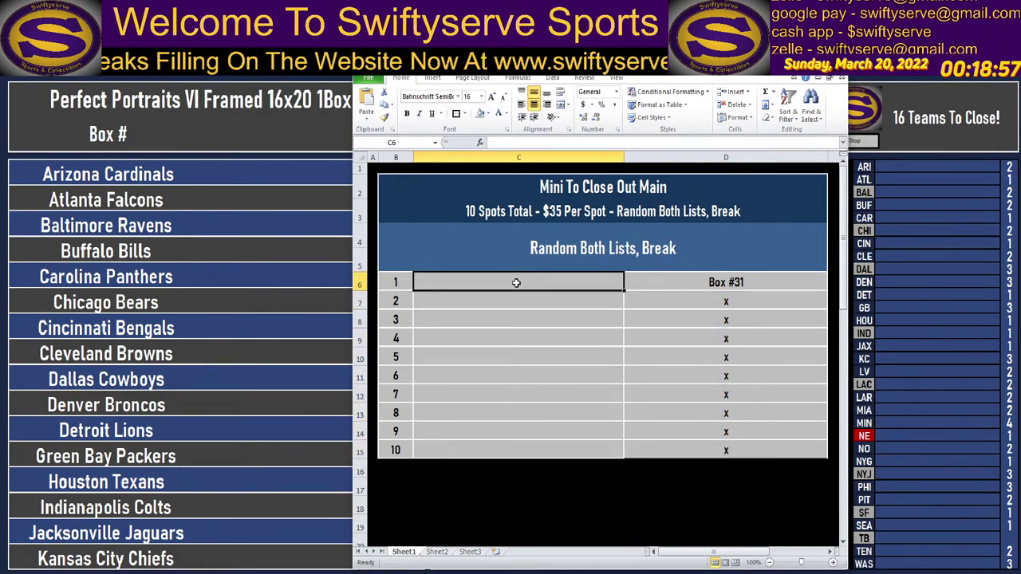
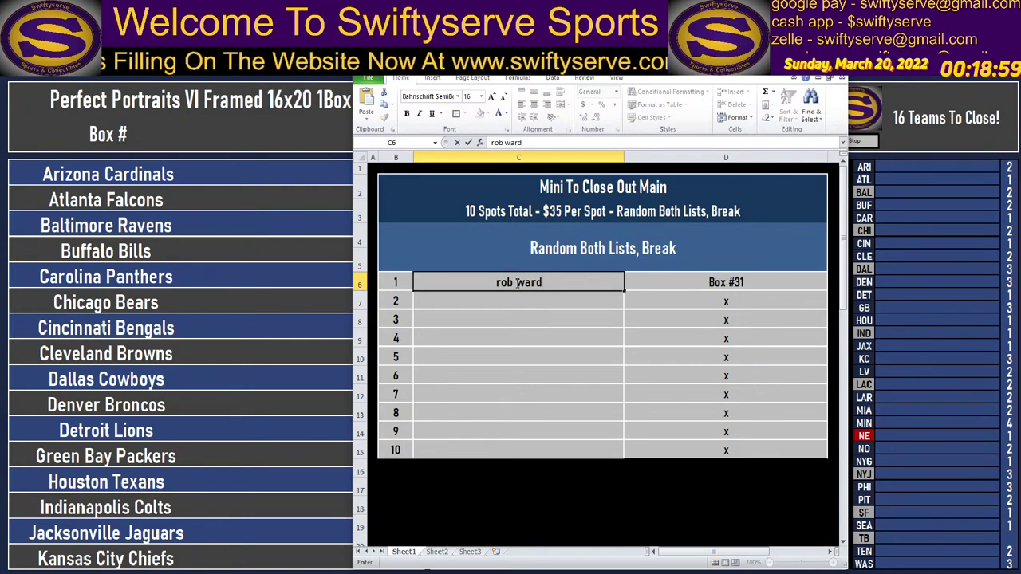
key(Return)
key(Return)
key(Return)
key(Return)
key(Return)
key(Return)
key(Return)
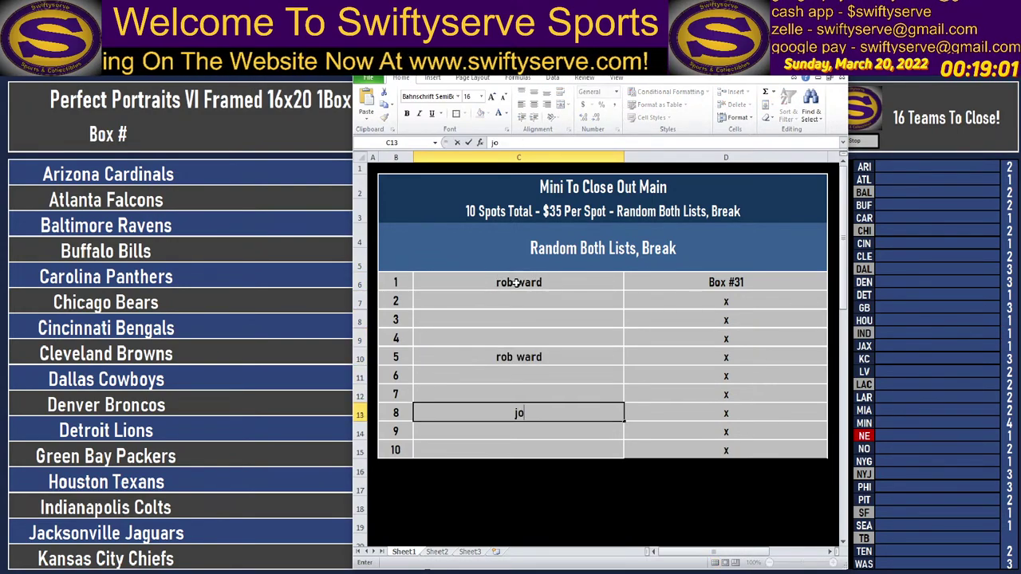
key(Up)
key(Up)
key(Up)
key(Up)
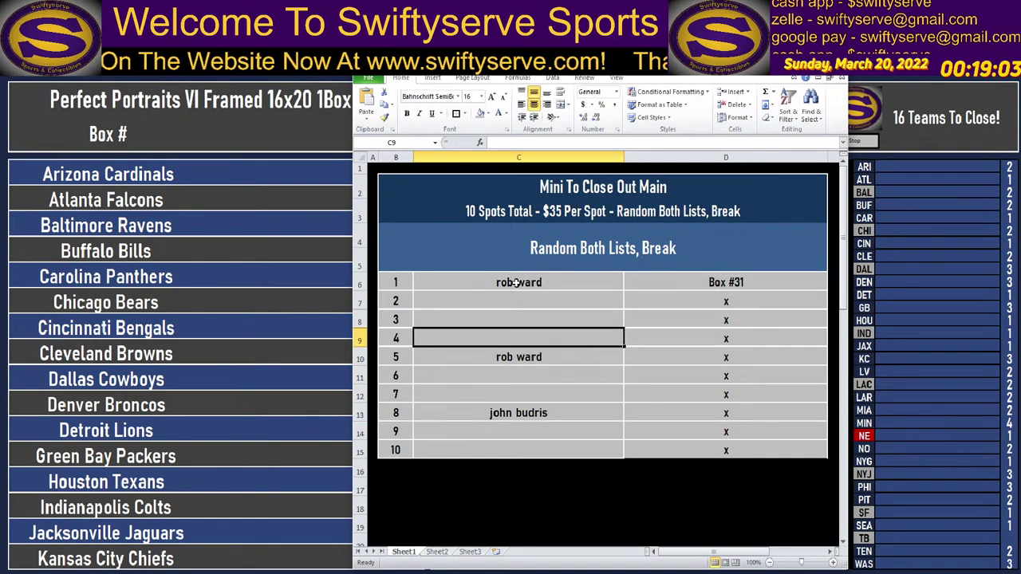
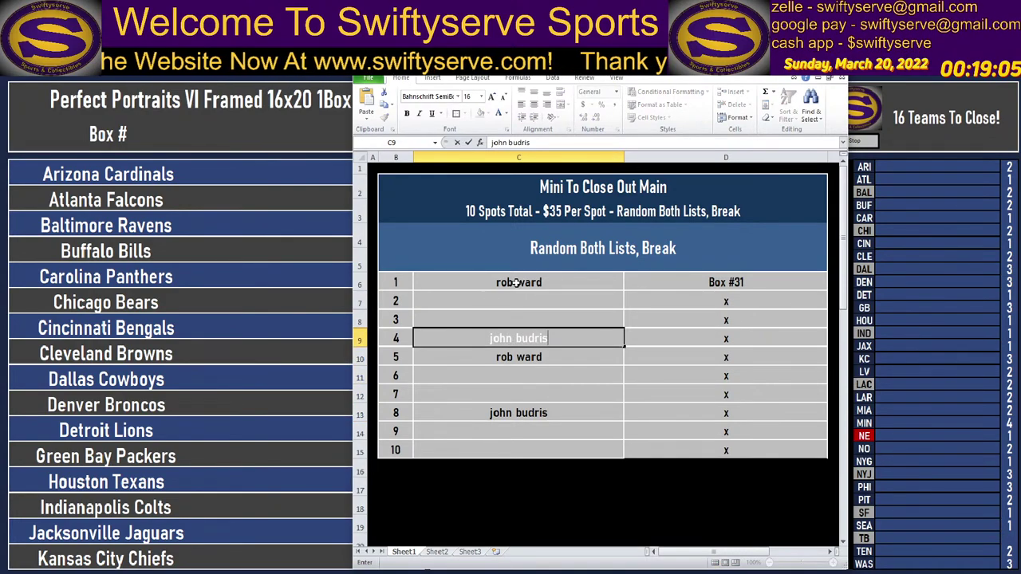
key(Return)
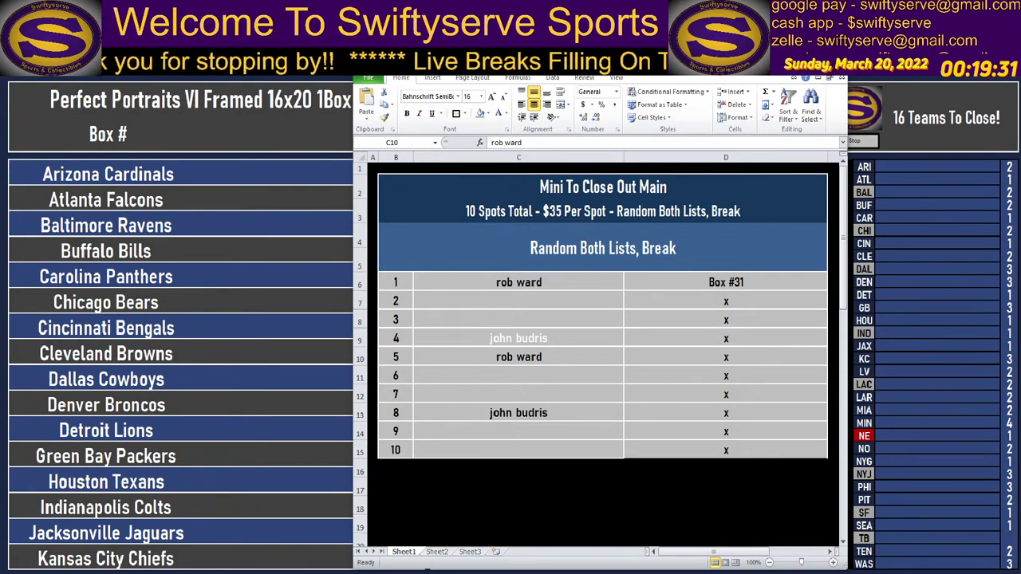
Enter the buyer names for spot 3 in C8 and spot 9 in C14.
click(541, 318)
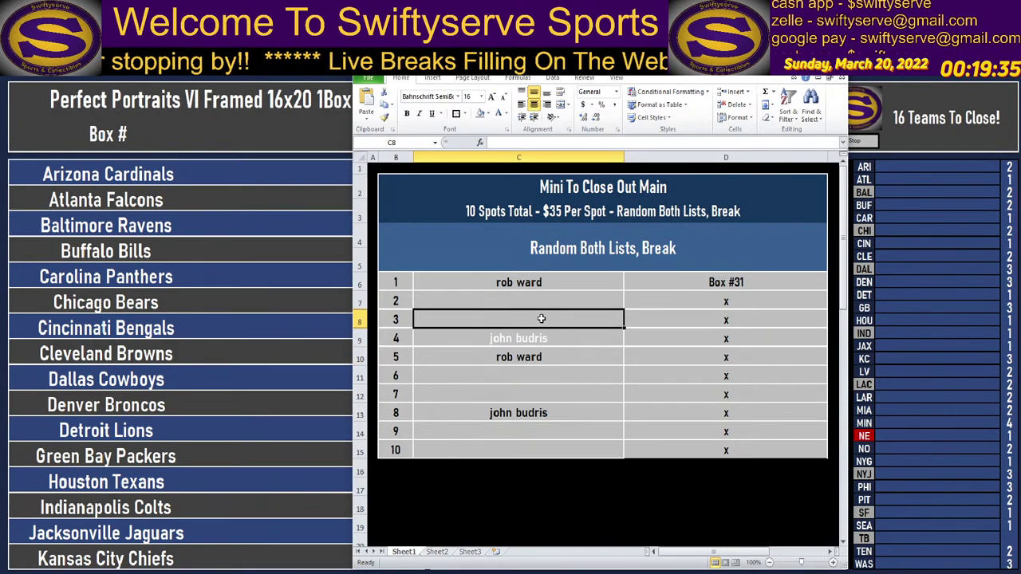
text(brian22)
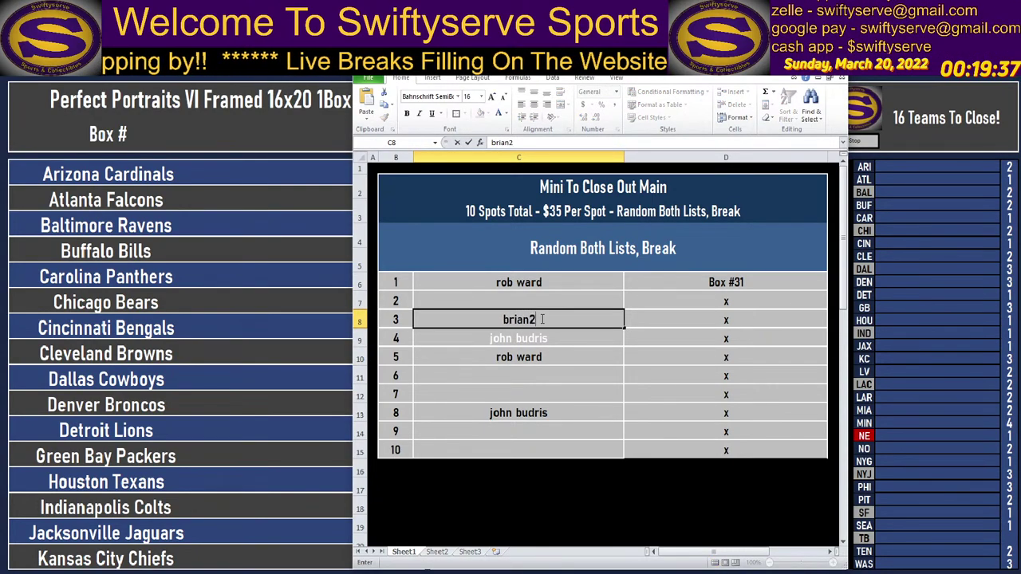
key(Return)
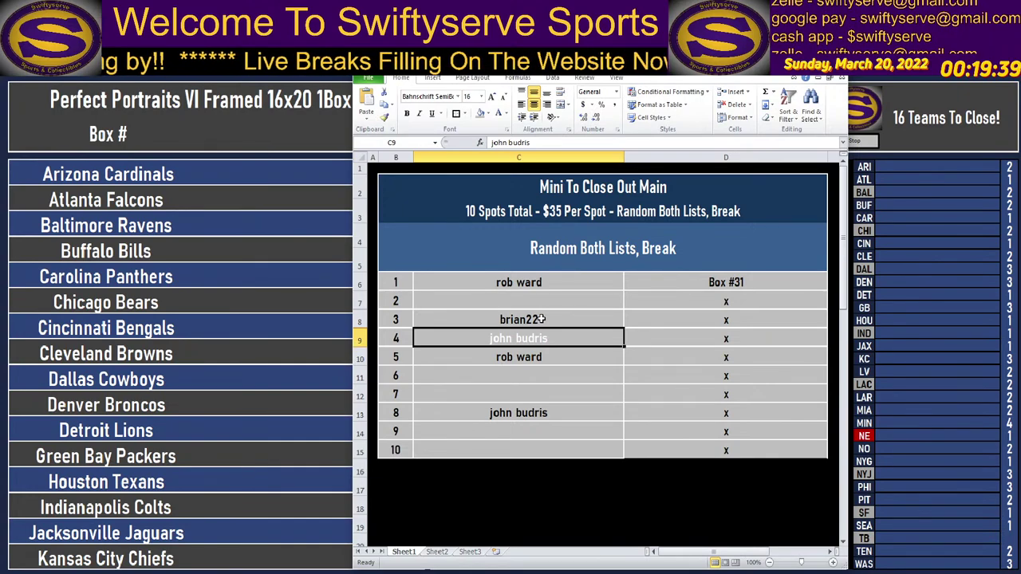
key(Return)
key(Return)
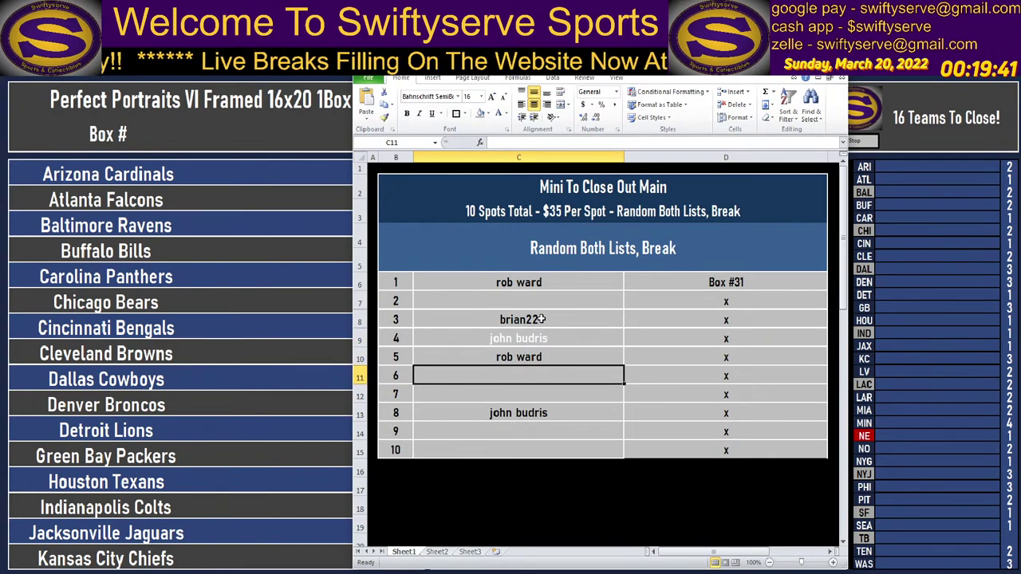
key(Return)
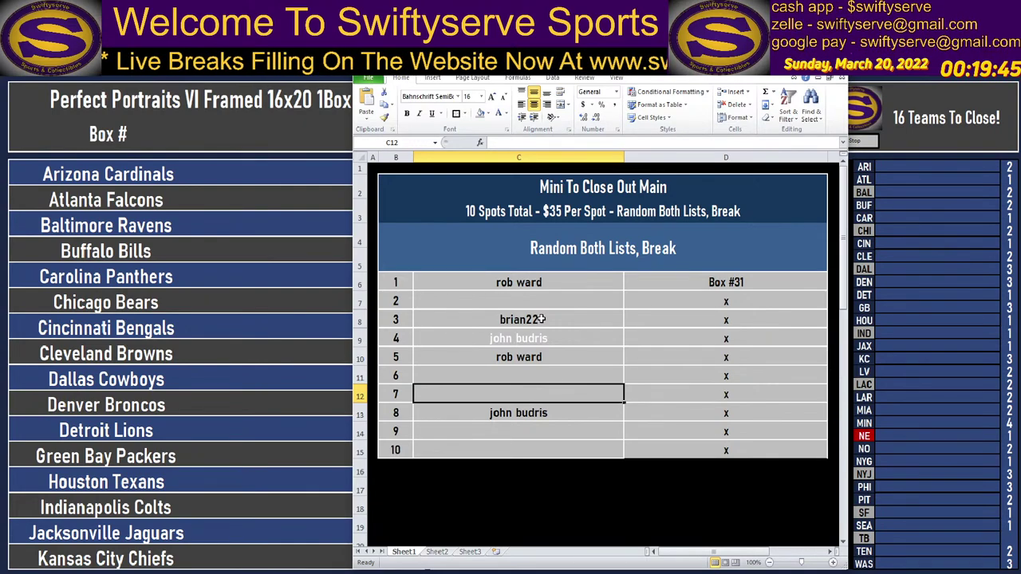
key(Return)
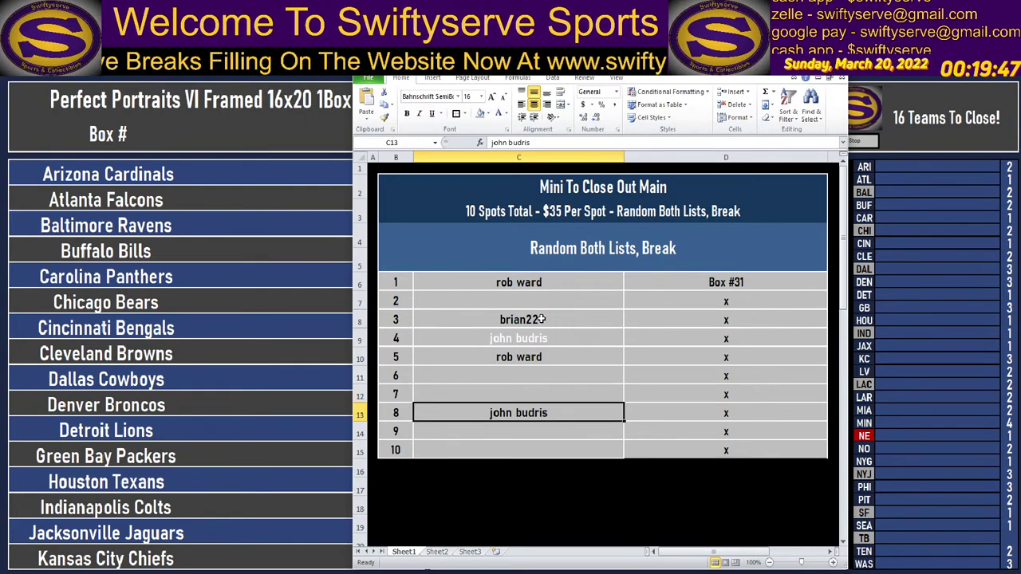
key(Return)
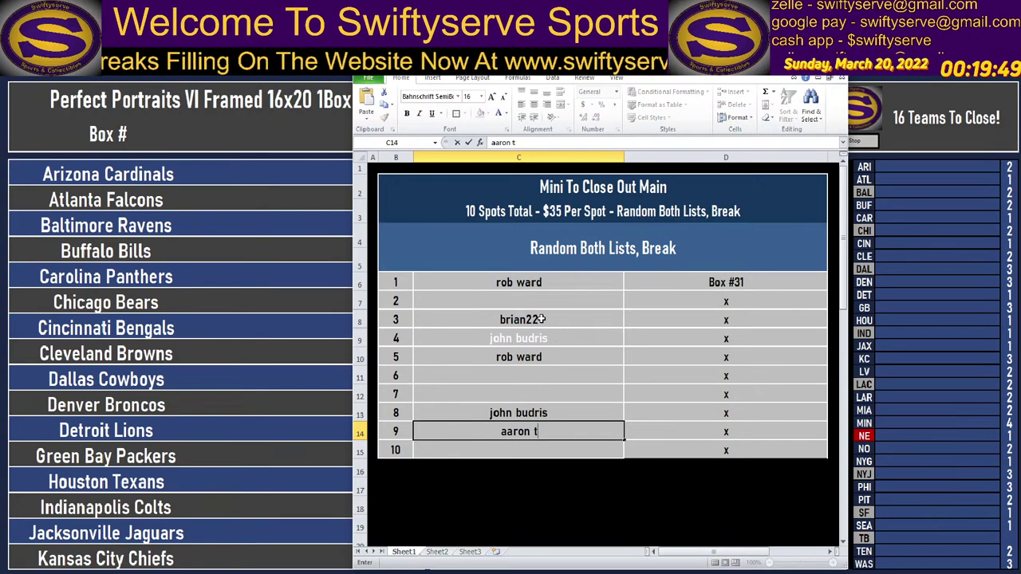
key(Return)
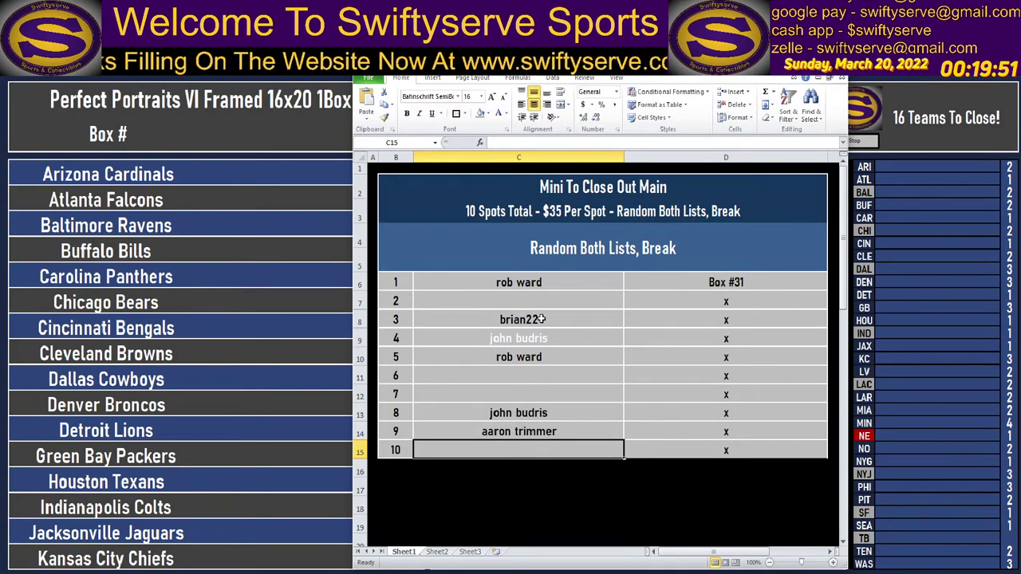
Enter the buyer names for spots 6 and 7 in C11 and C12.
click(509, 378)
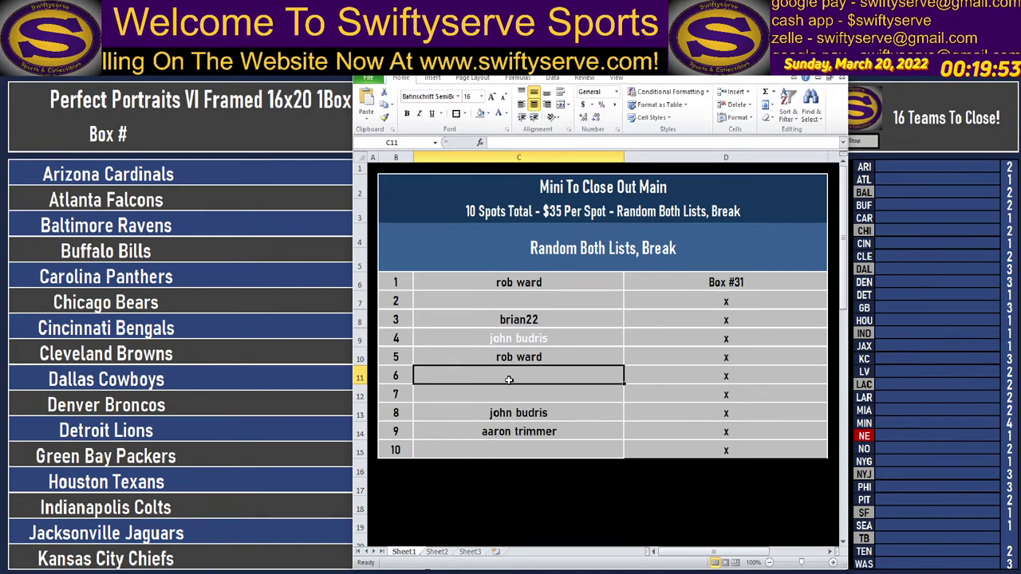
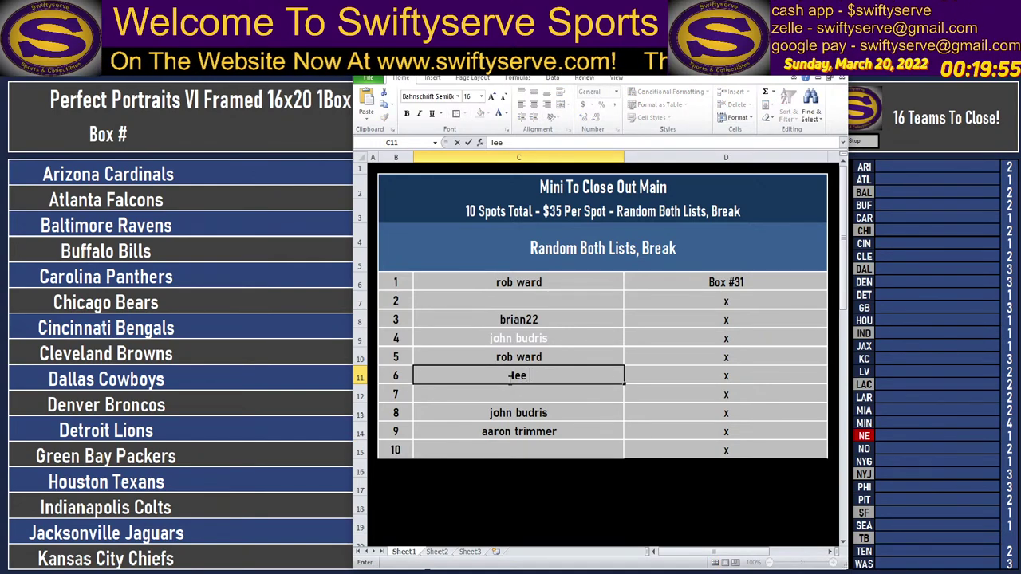
key(Return)
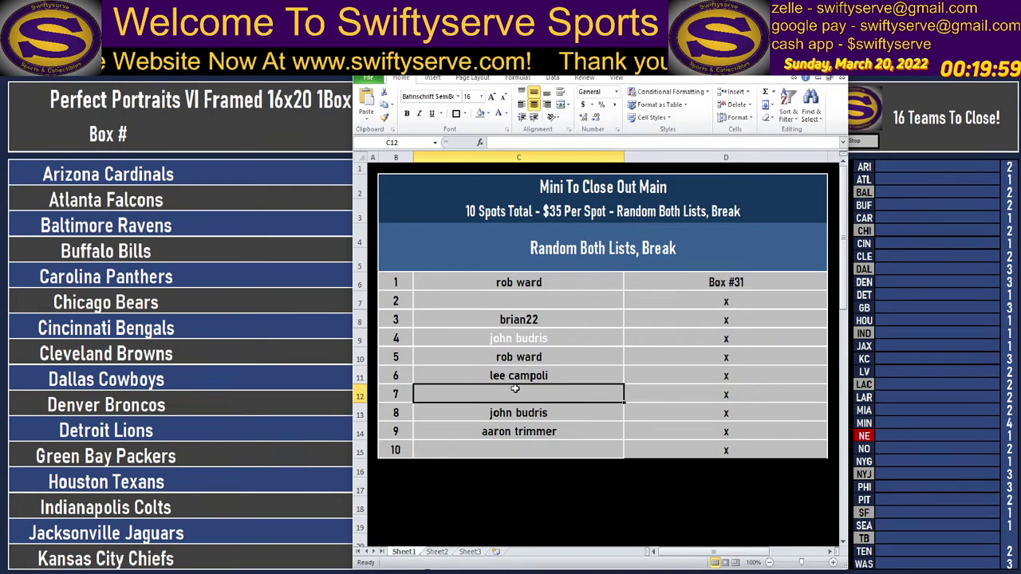
key(Return)
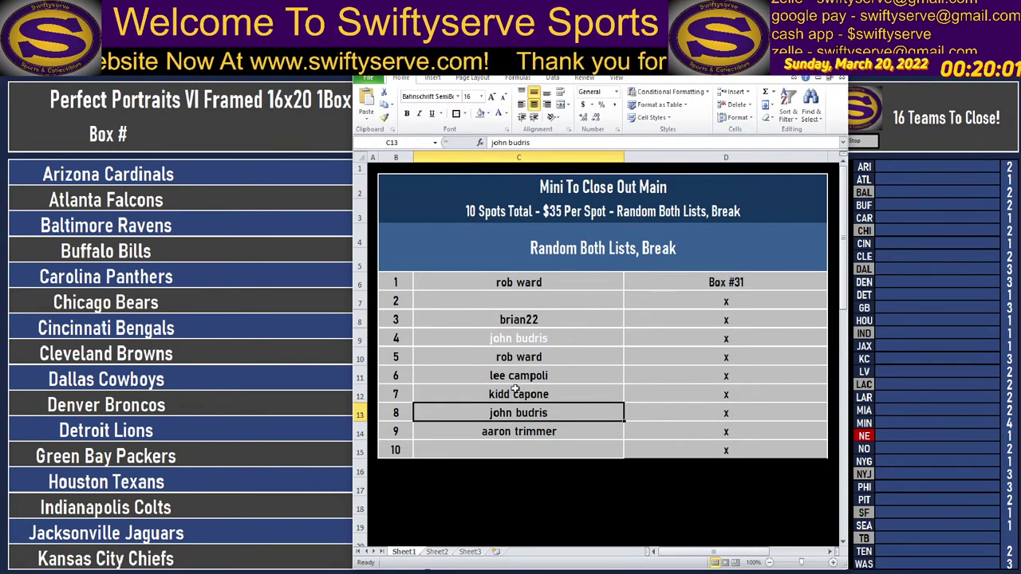
Enter the spot 2 and spot 10 buyer names in C7 and C15, then select C6 and C10.
click(527, 303)
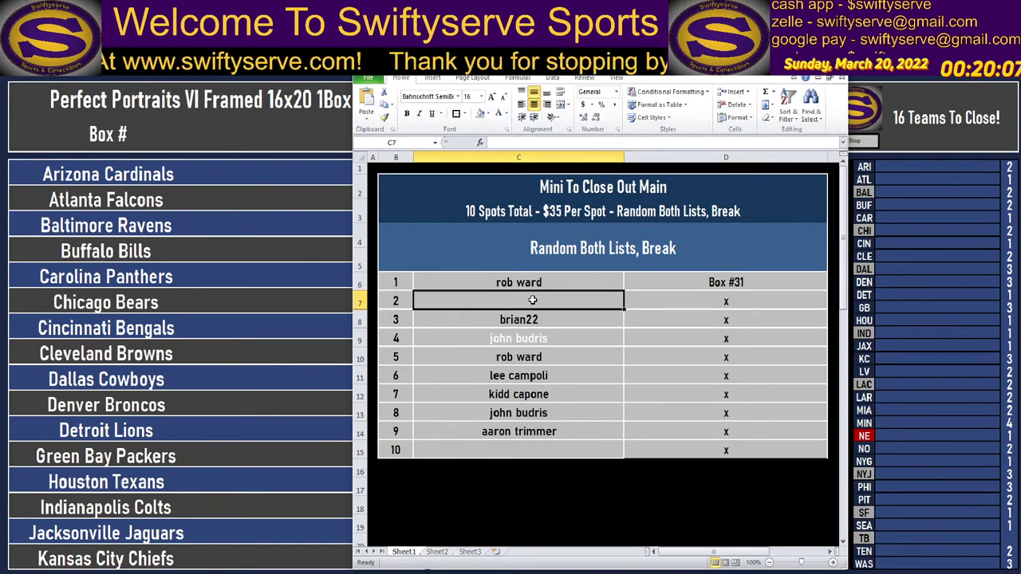
text(n)
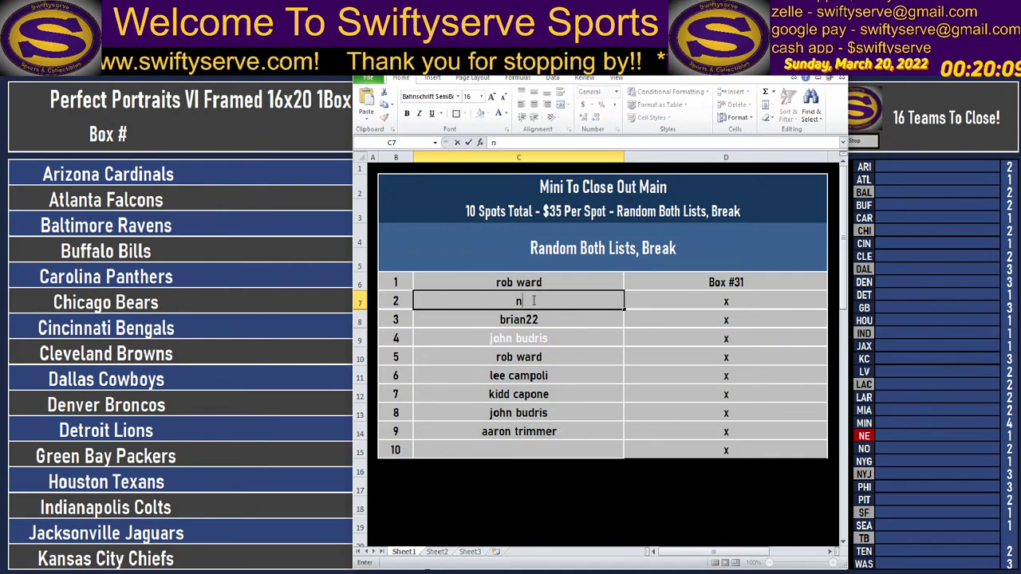
text(ick)
key(BackSpace)
key(BackSpace)
key(BackSpace)
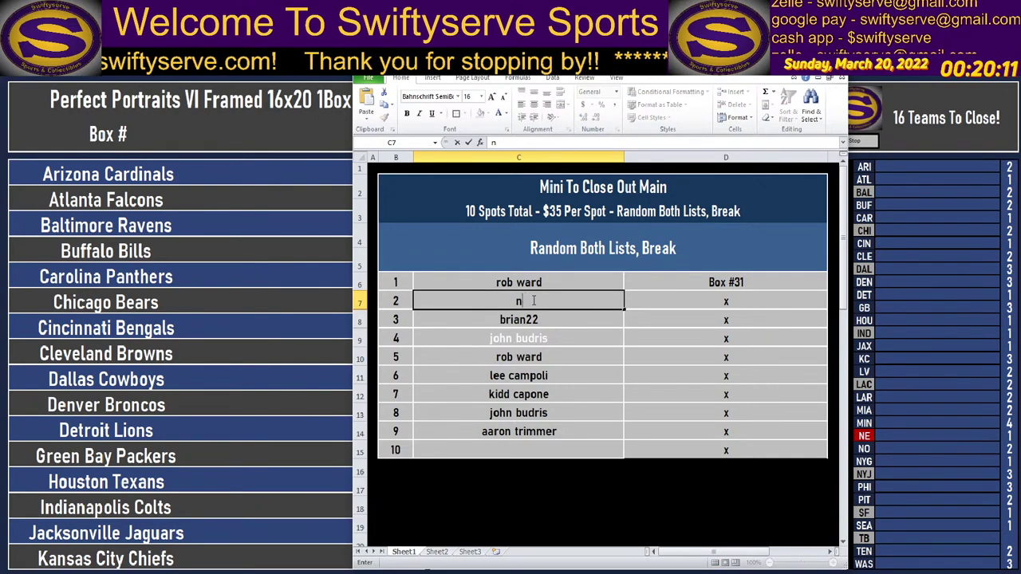
text(ik-nak)
key(Return)
key(Return)
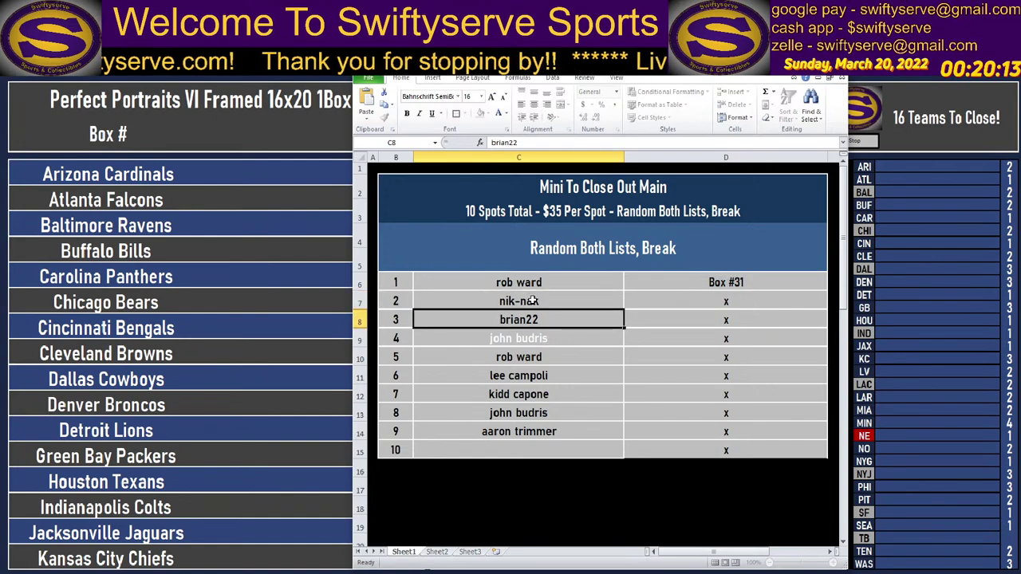
key(Down)
key(Down)
key(Down)
key(Down)
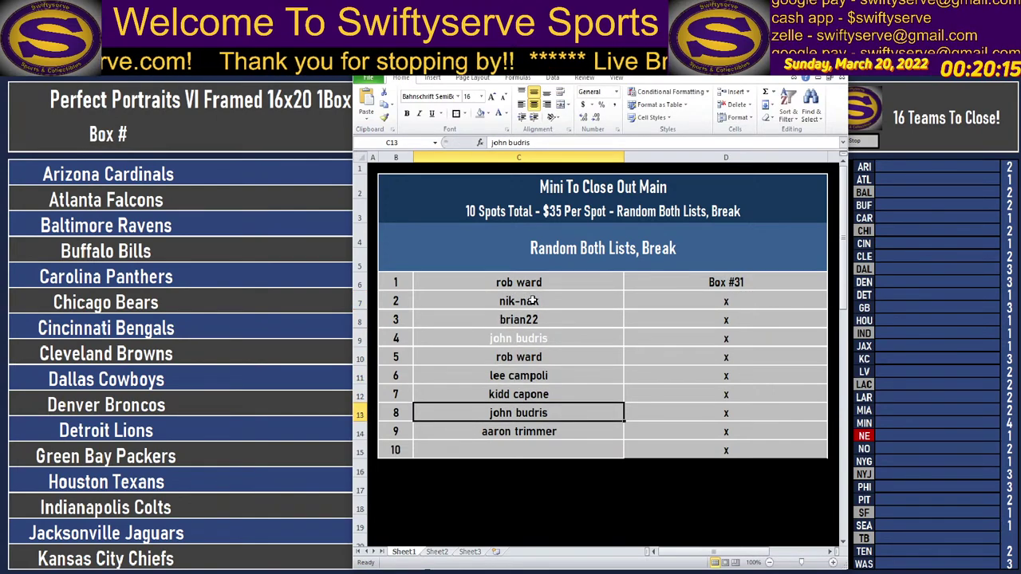
key(Down)
key(Down)
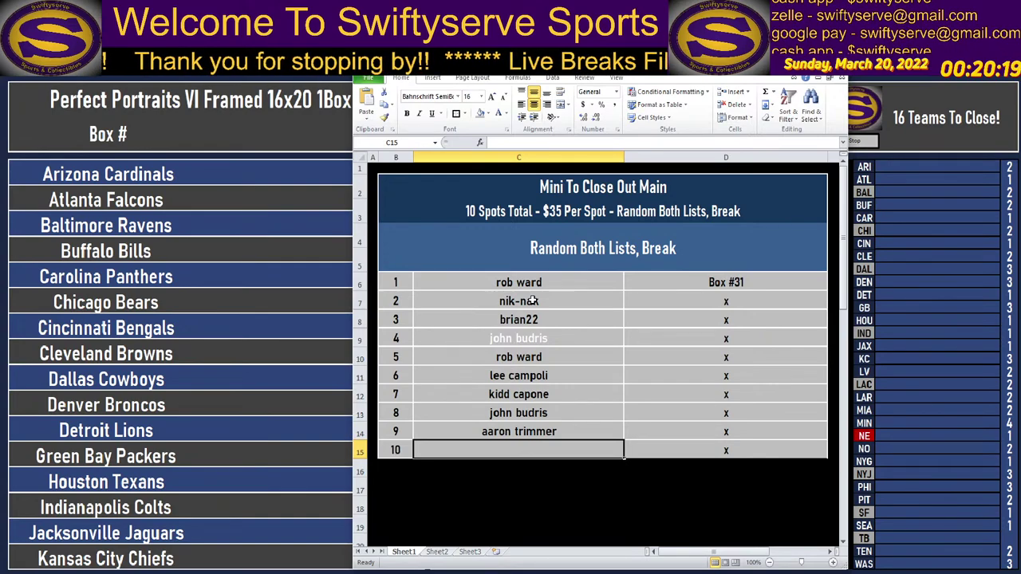
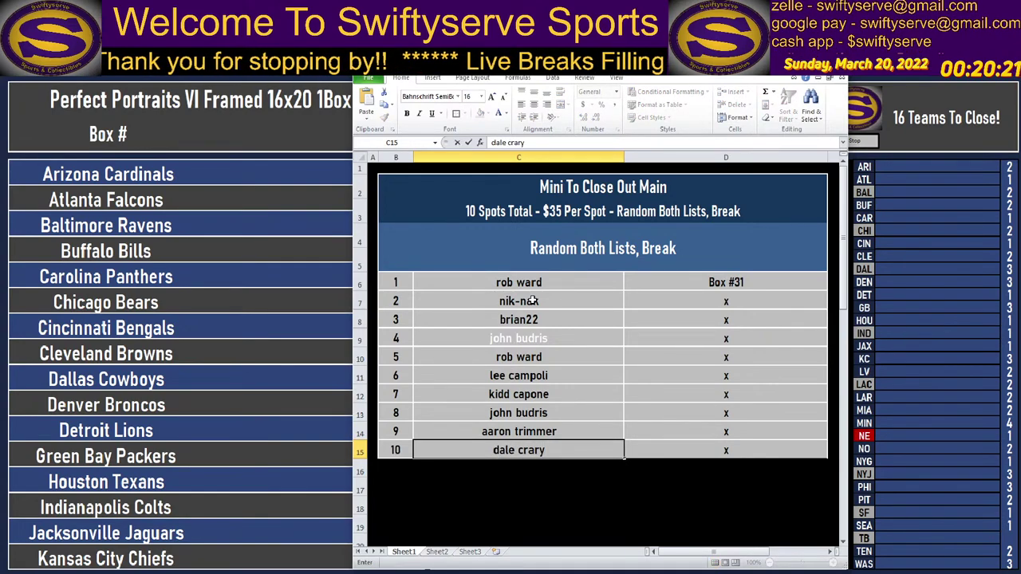
key(Up)
click(515, 284)
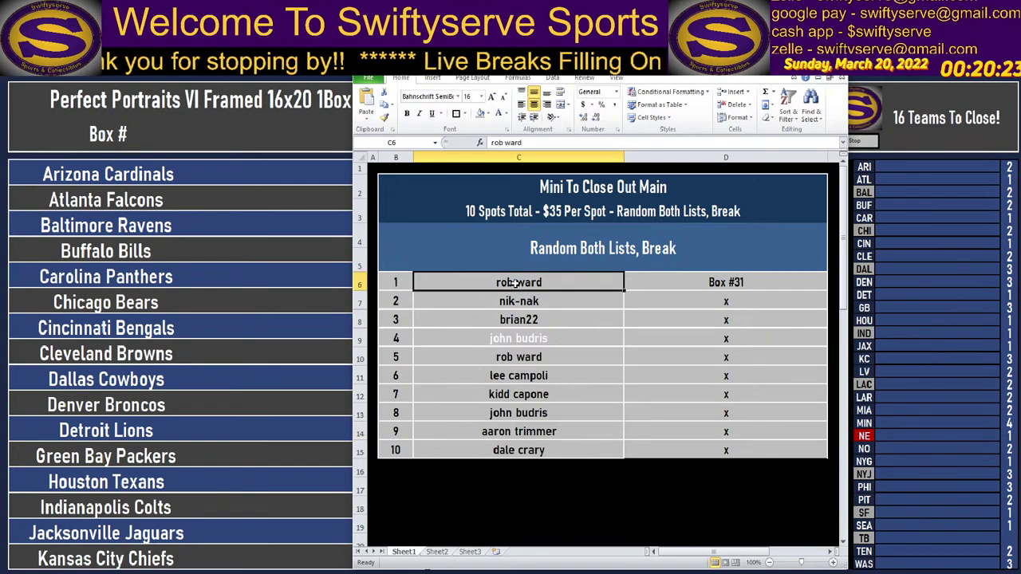
ctrl+click(530, 358)
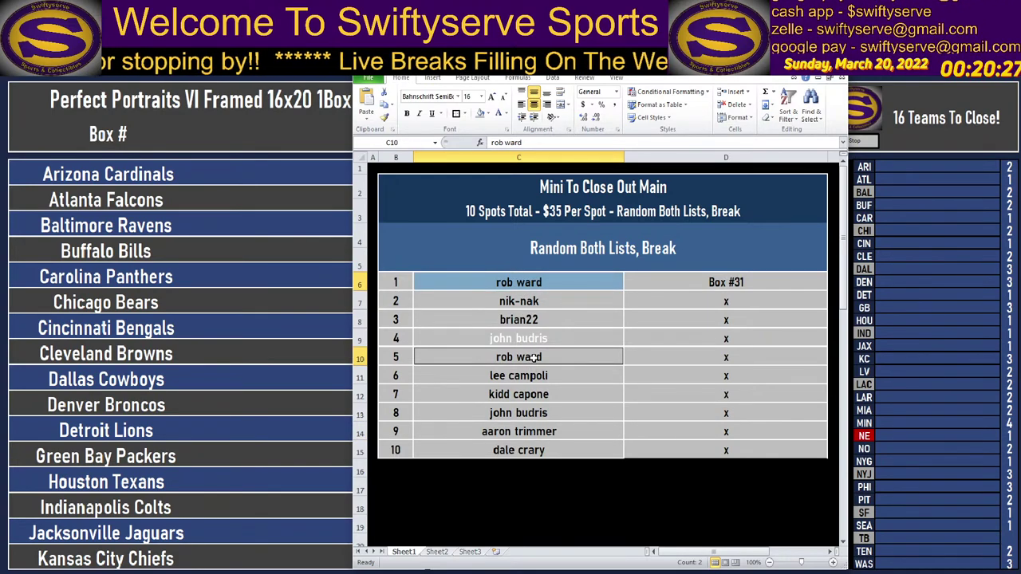
Fill the spot 1, 4, 5 and 8 name cells green and make spot 4's text black.
ctrl+click(541, 339)
ctrl+click(537, 411)
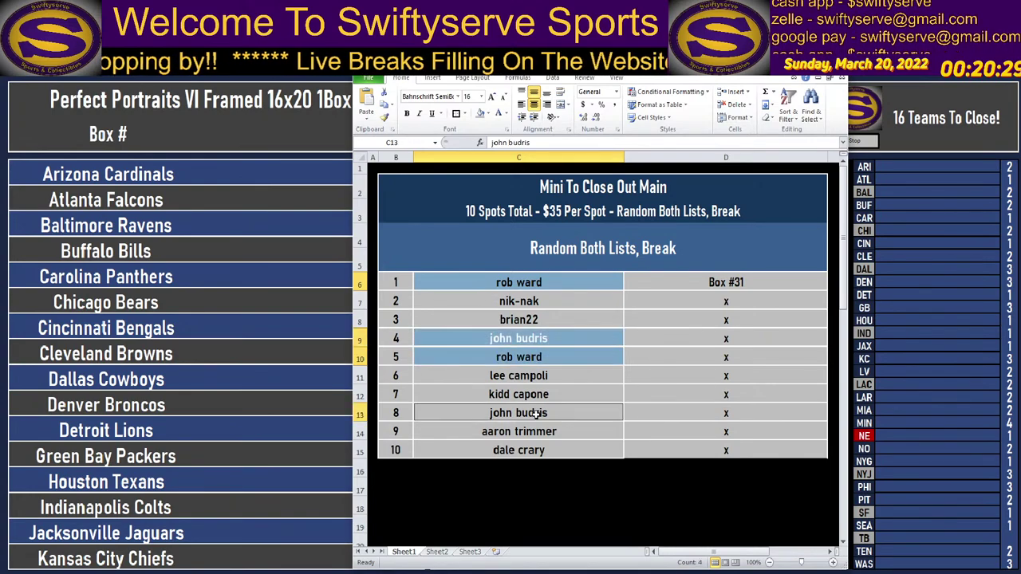
click(487, 114)
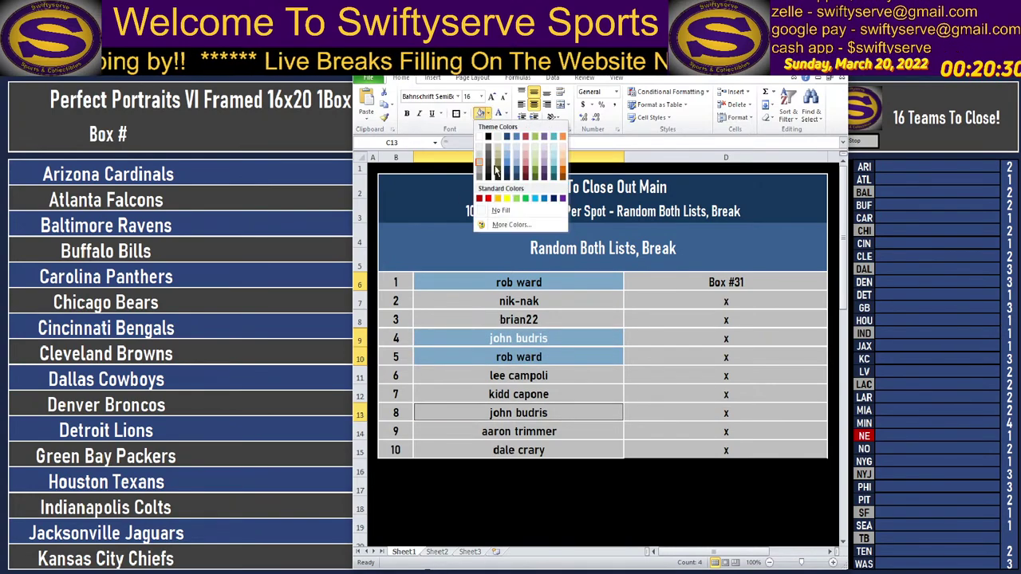
click(524, 197)
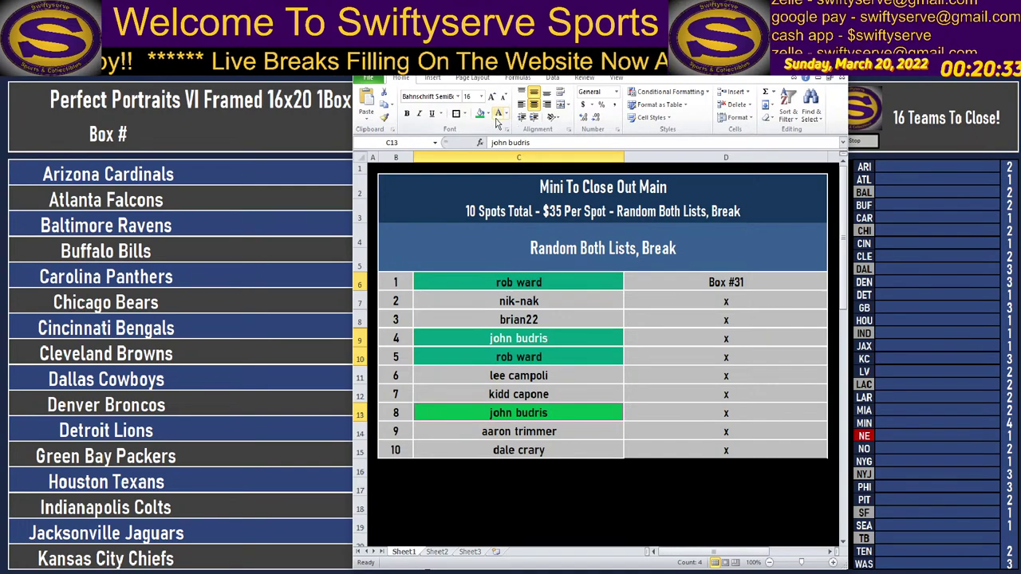
click(505, 114)
click(501, 125)
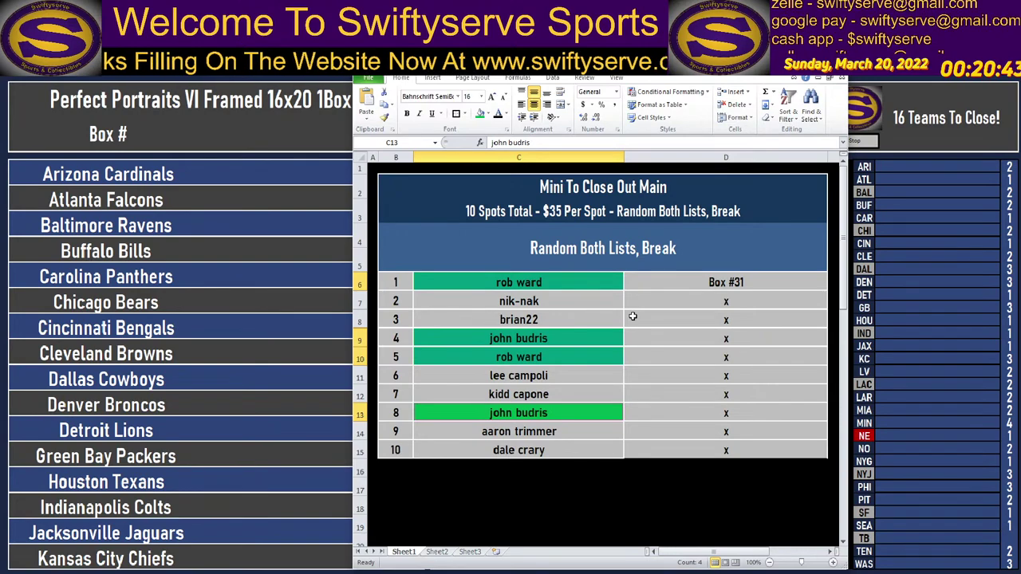
click(651, 195)
click(647, 229)
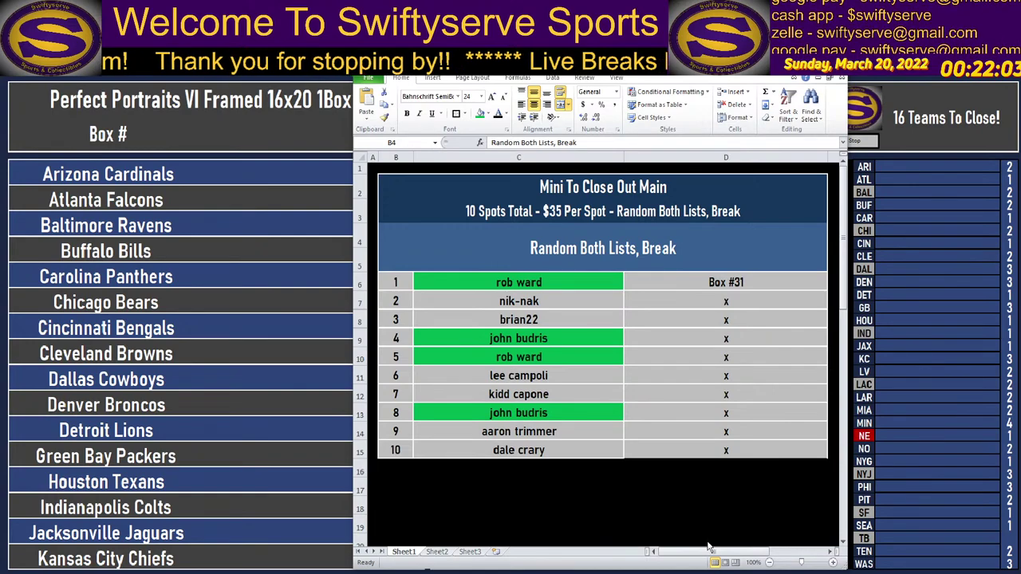
Fill the spot 3 and spot 6 name cells (C8, C11) green.
click(538, 323)
click(481, 114)
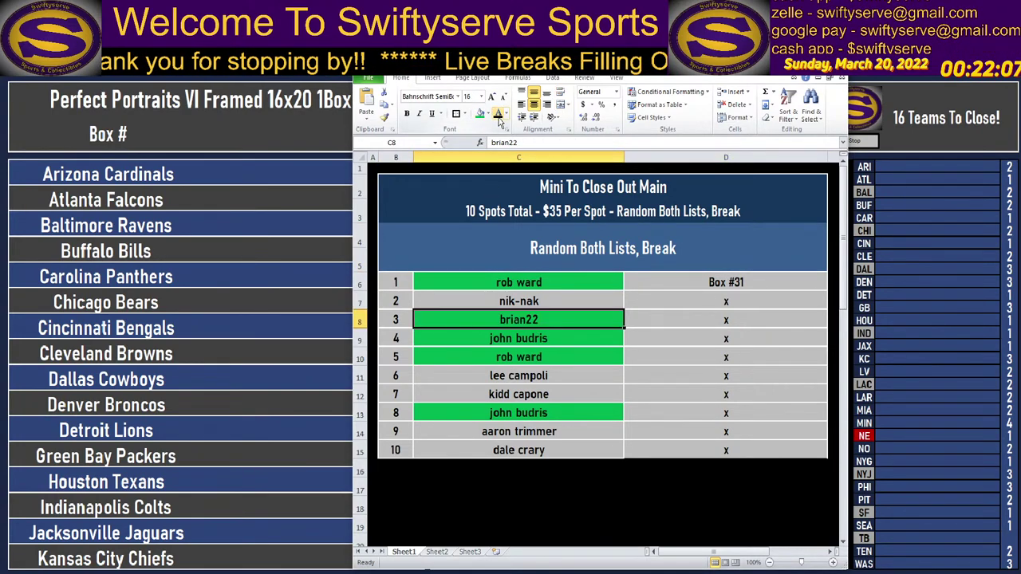
key(alt+Tab)
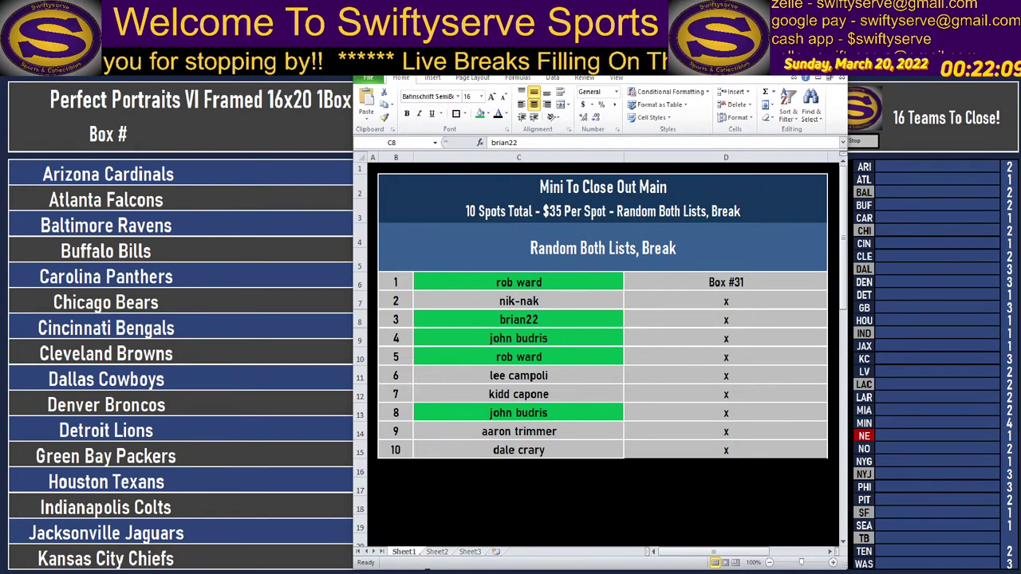
click(539, 388)
click(543, 373)
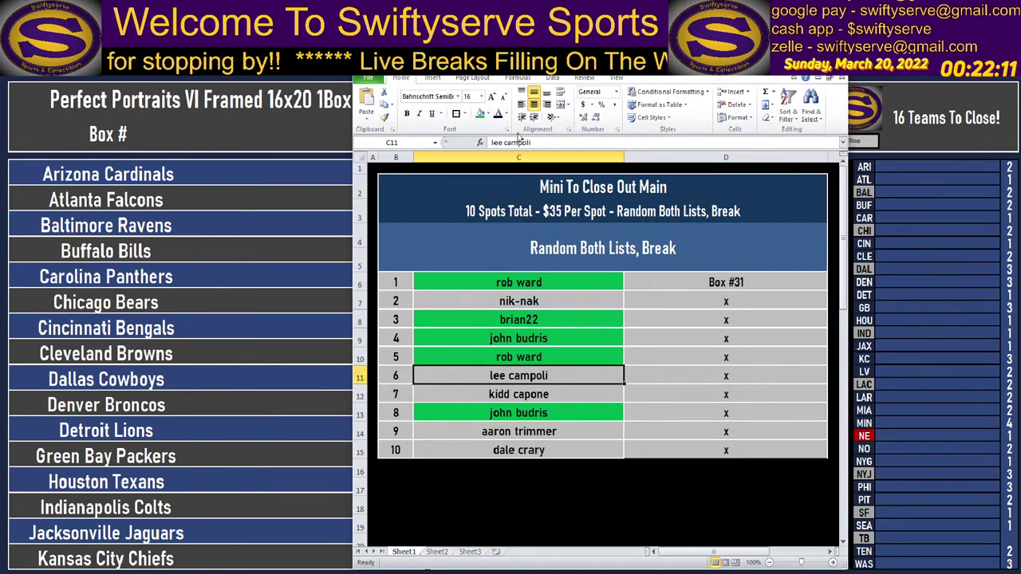
click(480, 113)
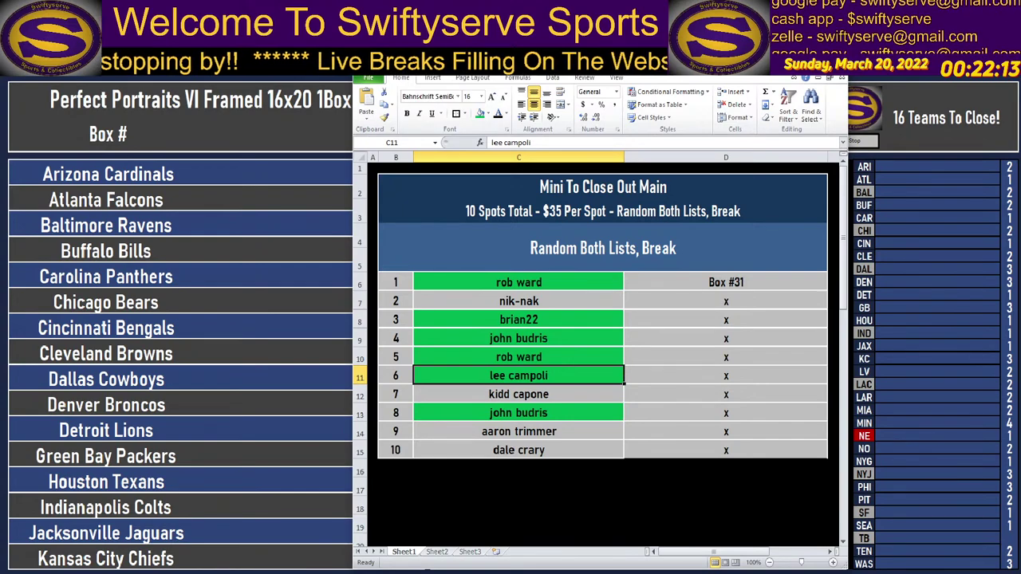
key(alt+Tab)
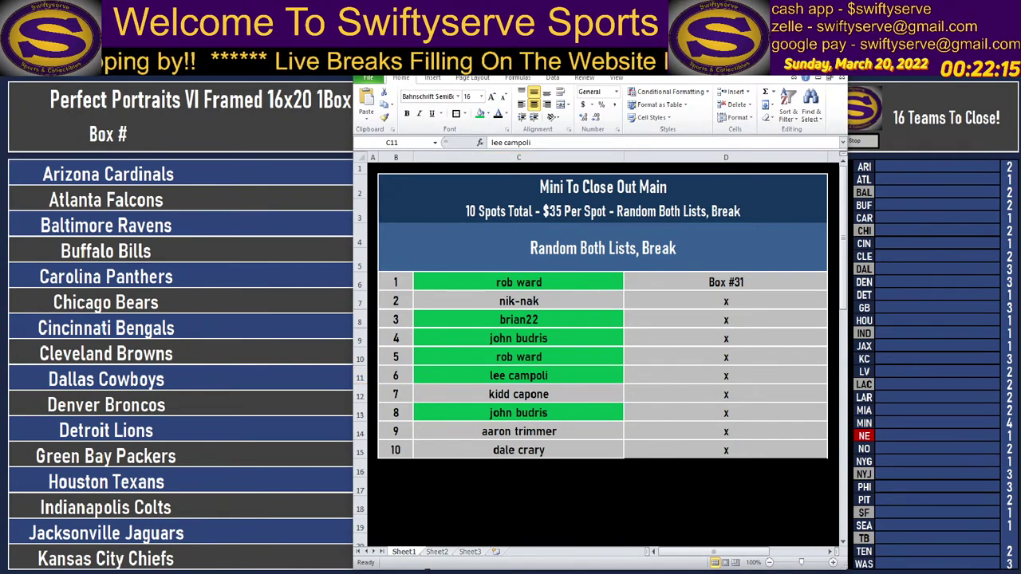
Fill the spot 2 and spot 7 name cells (C7, C12) green.
click(552, 295)
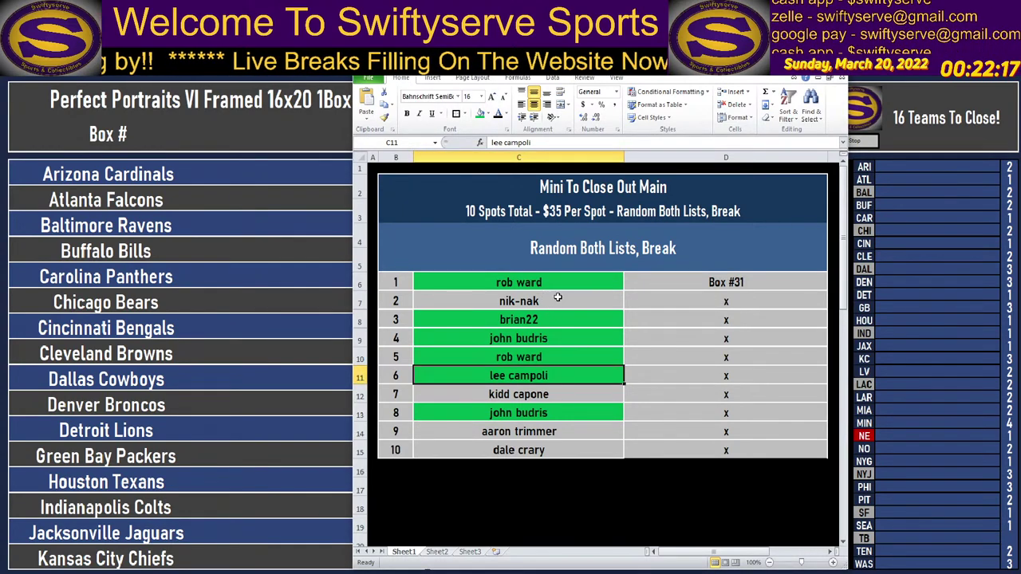
click(481, 114)
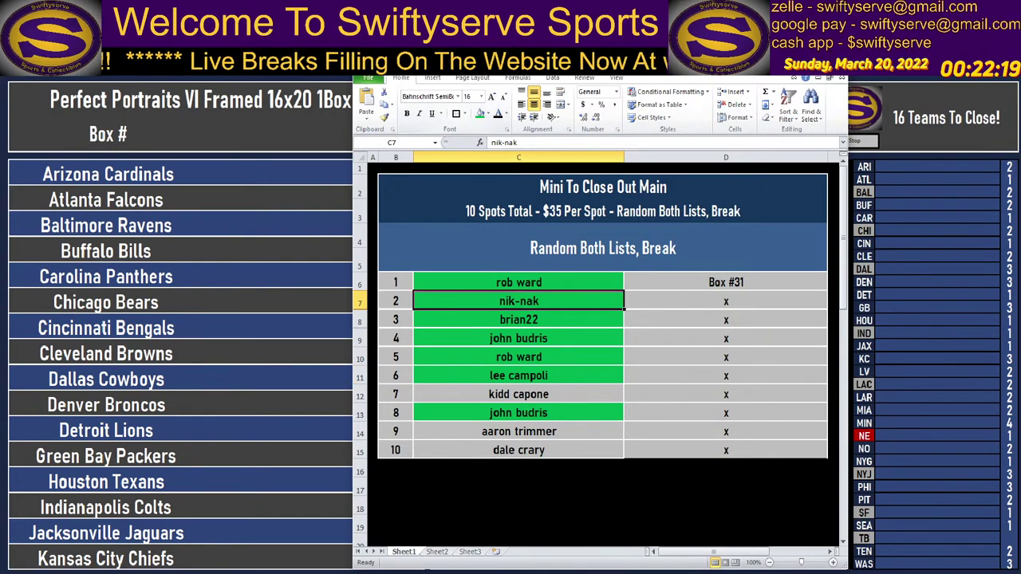
key(alt+Tab)
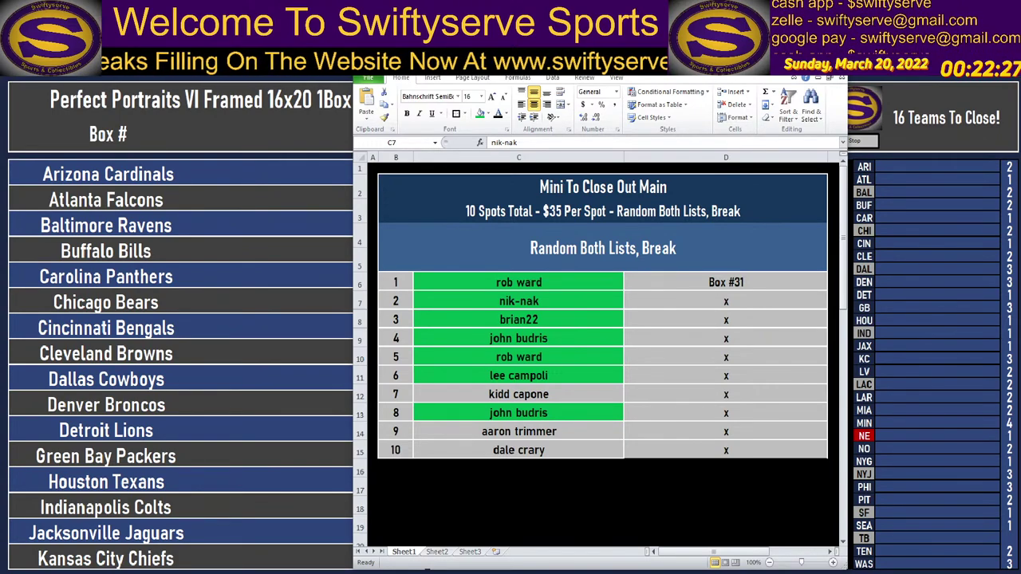
click(558, 394)
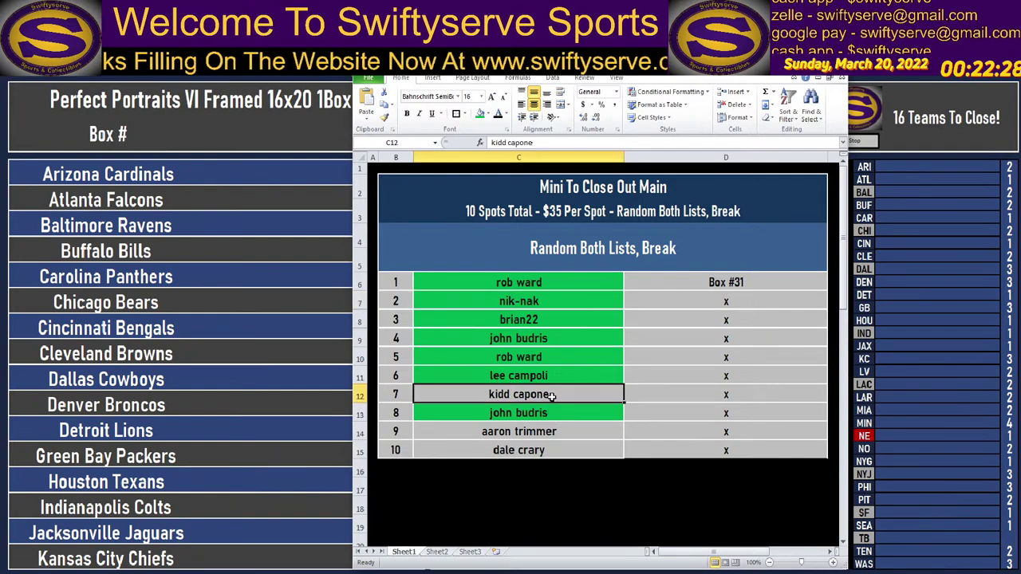
click(479, 114)
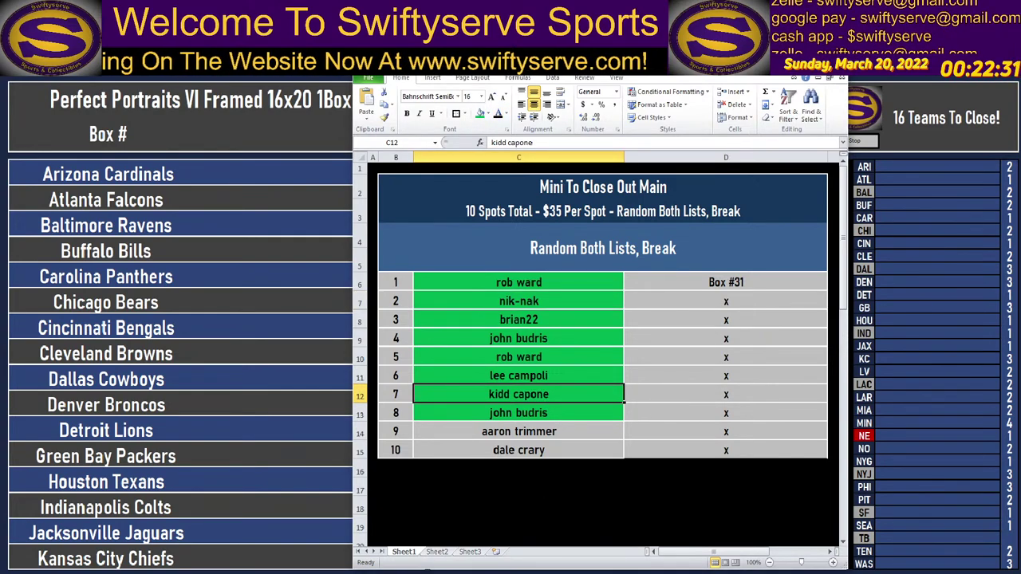
key(alt+Tab)
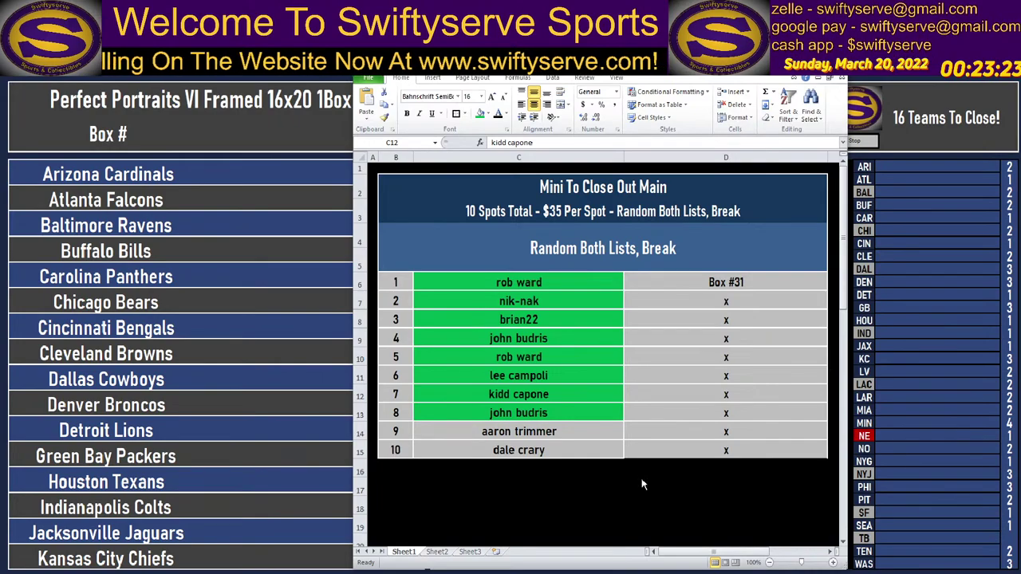
Give C14:C15 a dark red fill with white text.
drag(519, 431, 523, 448)
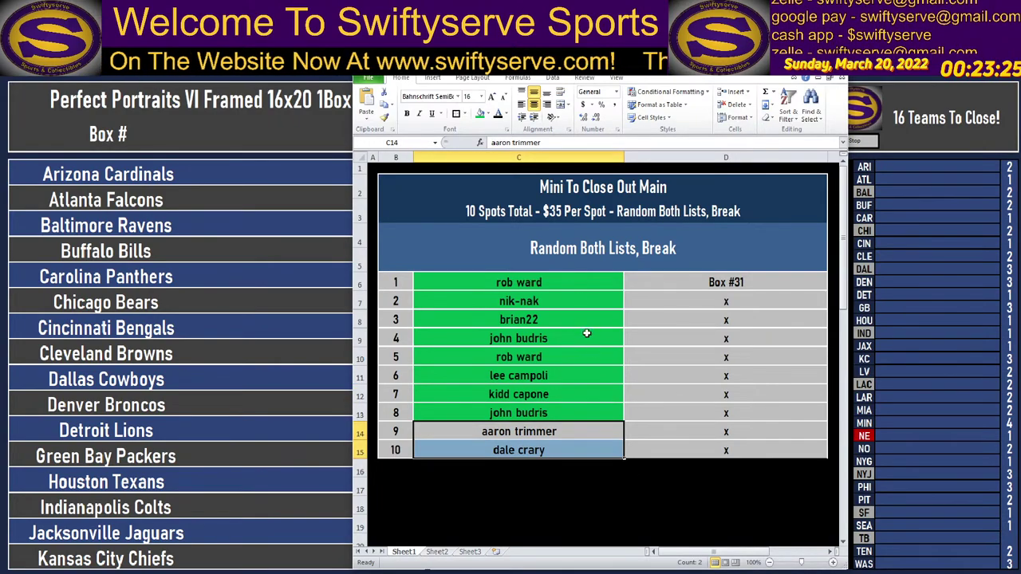
click(486, 114)
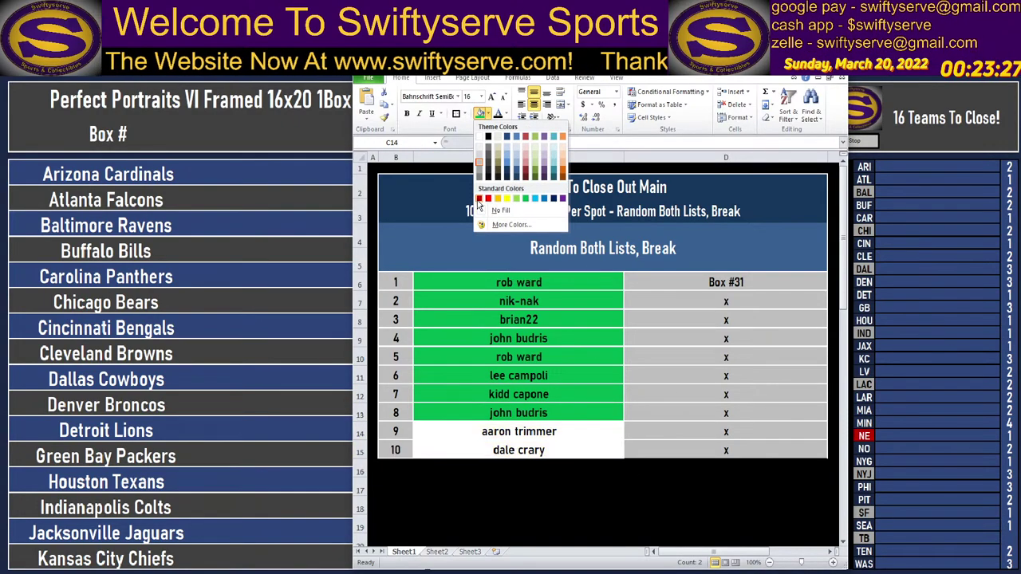
click(479, 198)
click(504, 114)
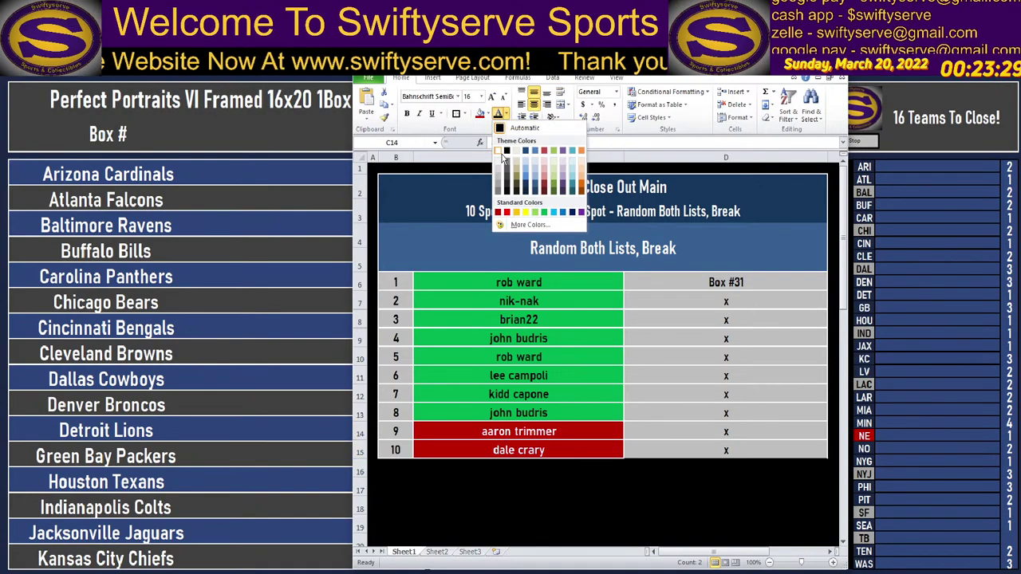
click(498, 150)
Copy all ten buyer names in C6:C15.
click(527, 282)
drag(527, 283, 534, 451)
drag(517, 77, 931, 55)
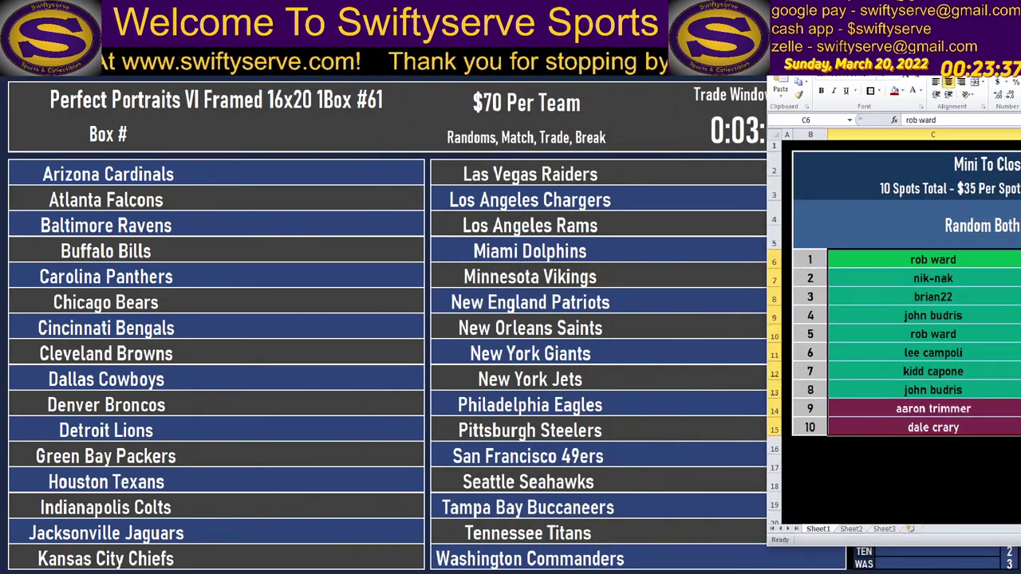
key(ctrl+c)
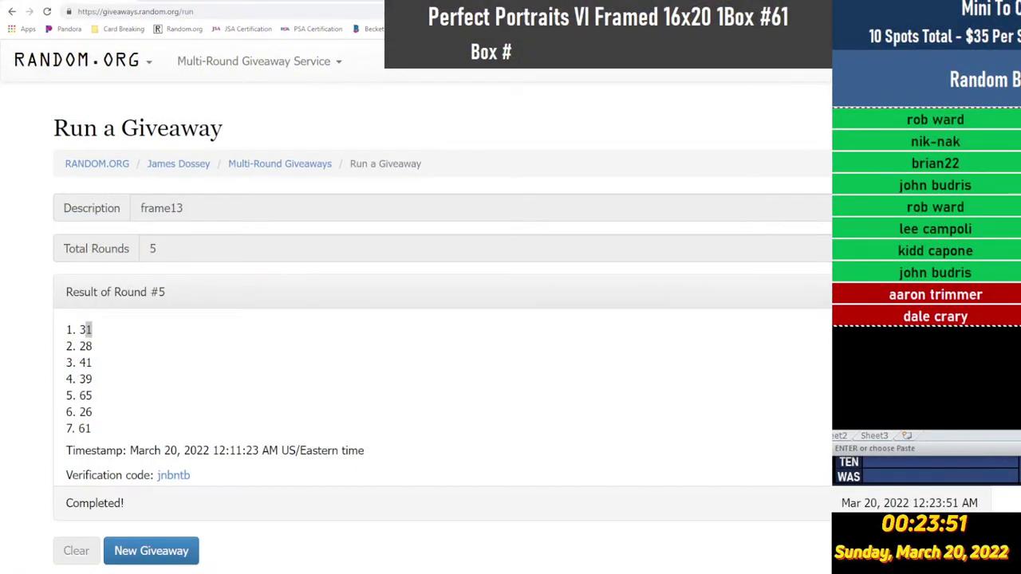
Clear the old giveaway, paste the ten buyer names as entries without the blank line, and describe it frame12.
click(182, 553)
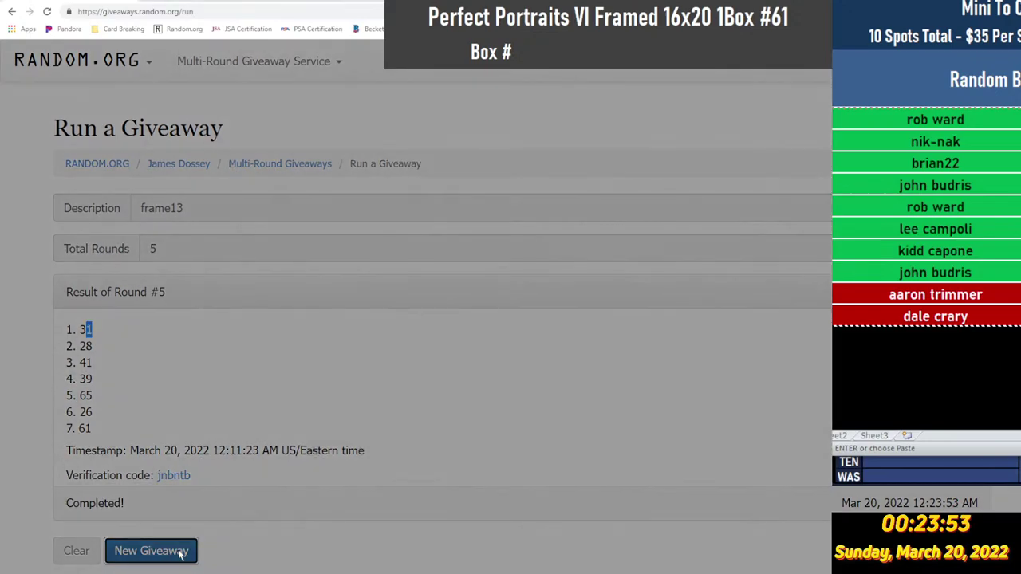
click(718, 225)
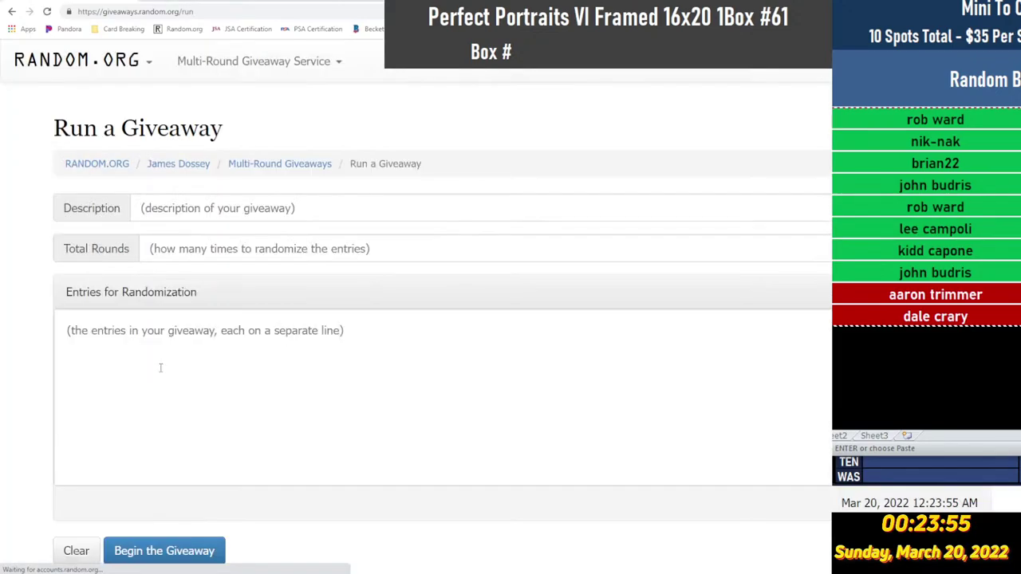
click(159, 366)
key(ctrl+v)
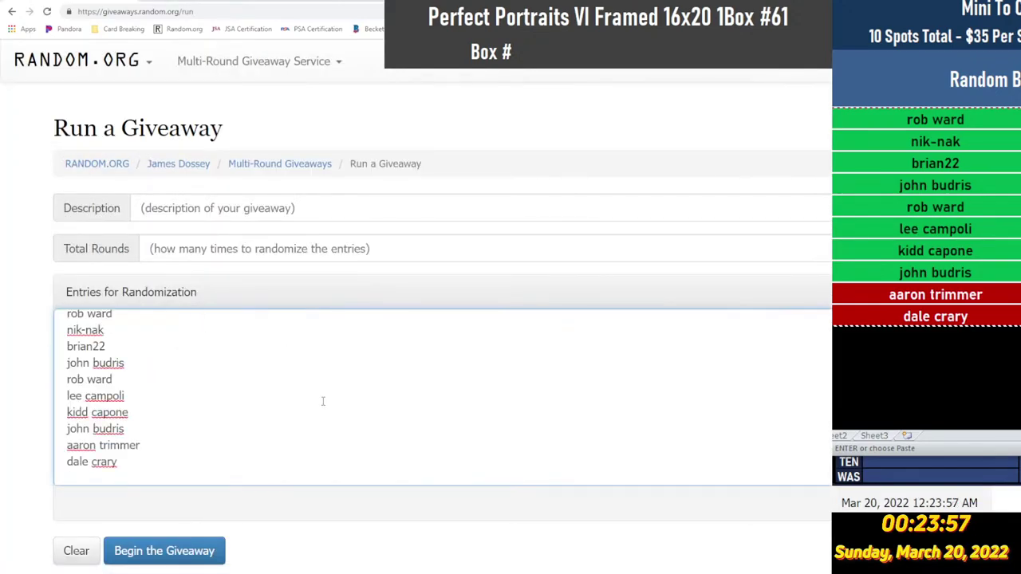
key(BackSpace)
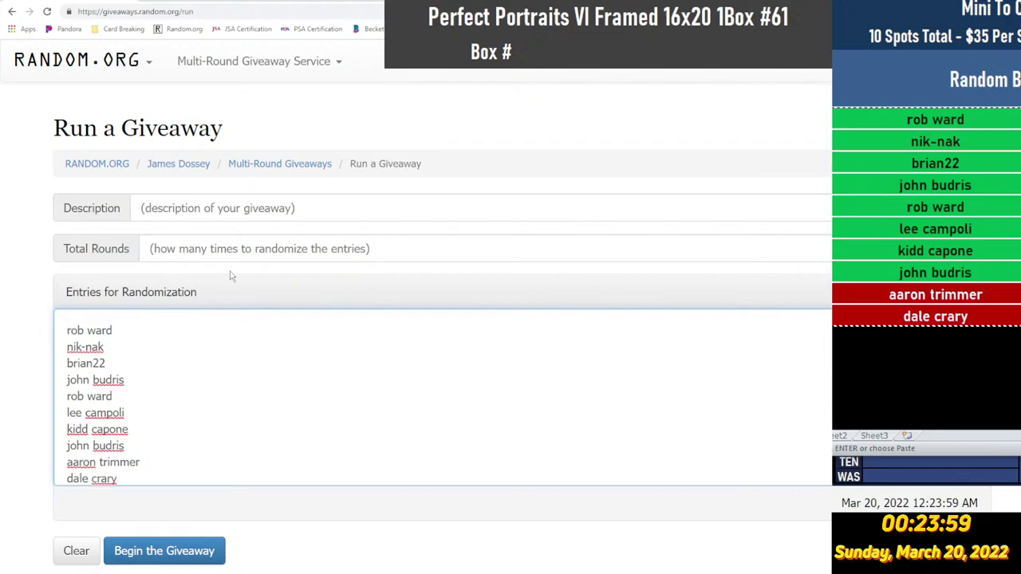
click(237, 208)
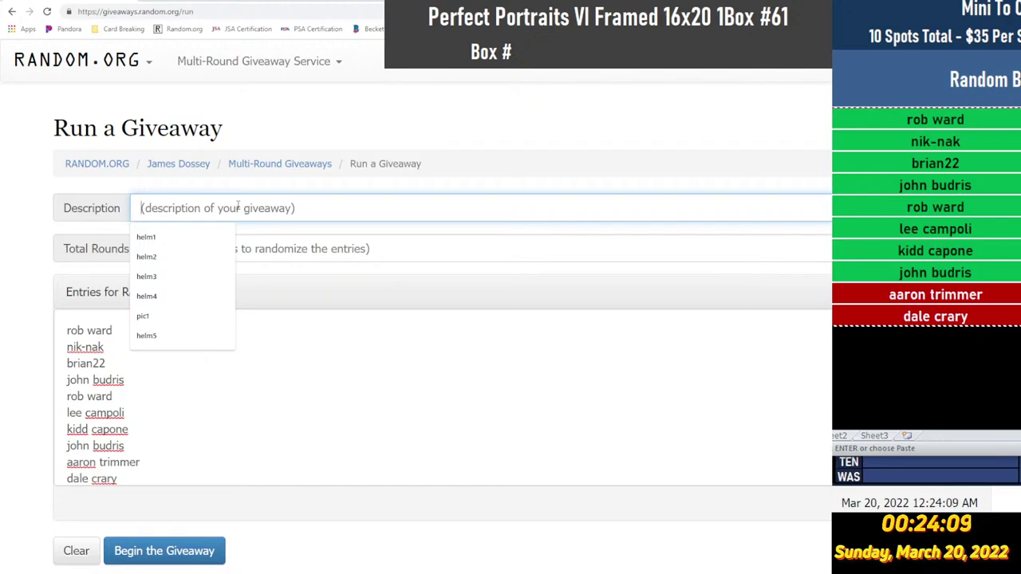
text(fra)
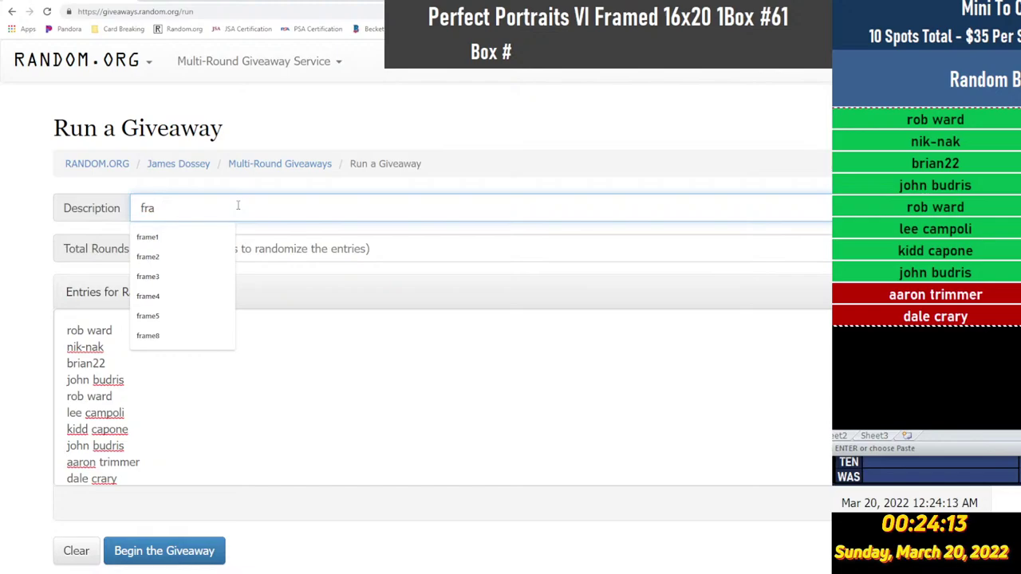
text(me12)
key(Escape)
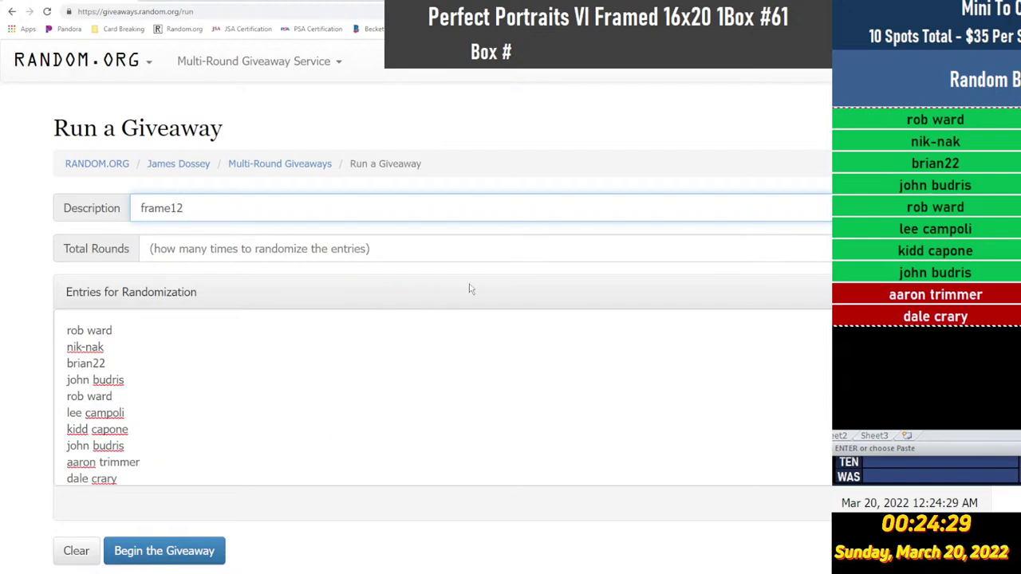
Roll 12 for Total Rounds, then begin the giveaway to reach its ready confirmation.
click(940, 248)
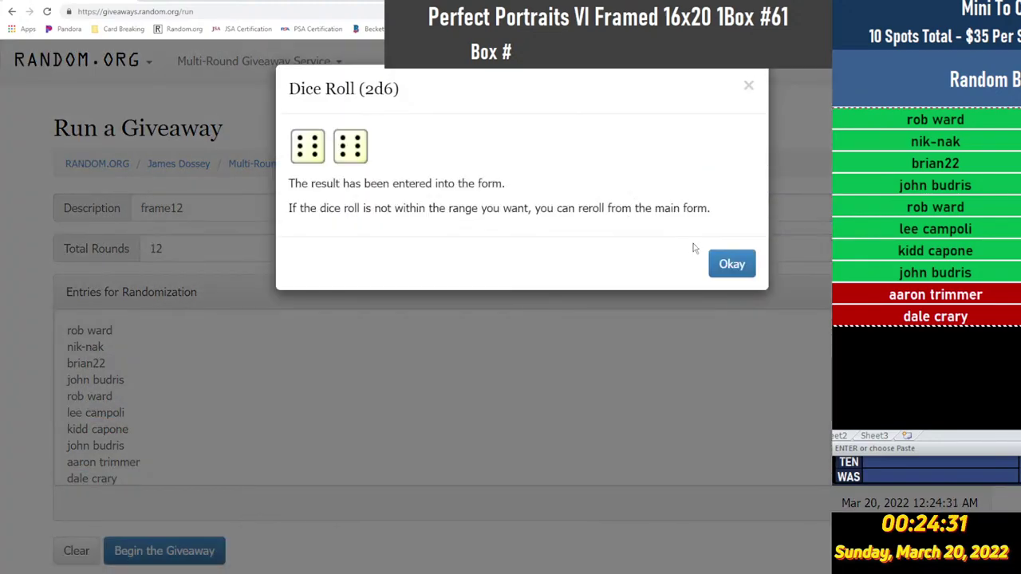
click(731, 264)
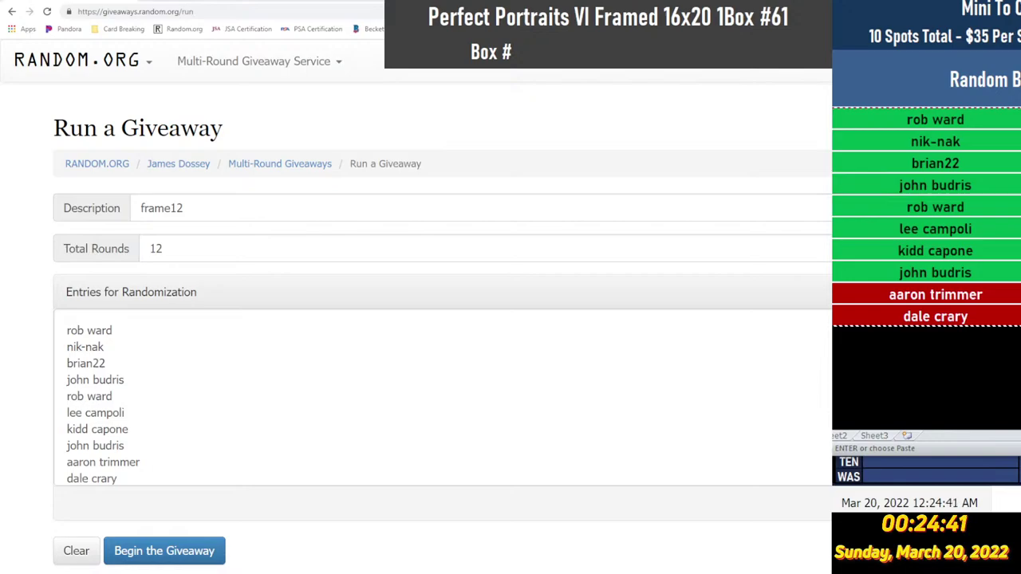
click(934, 316)
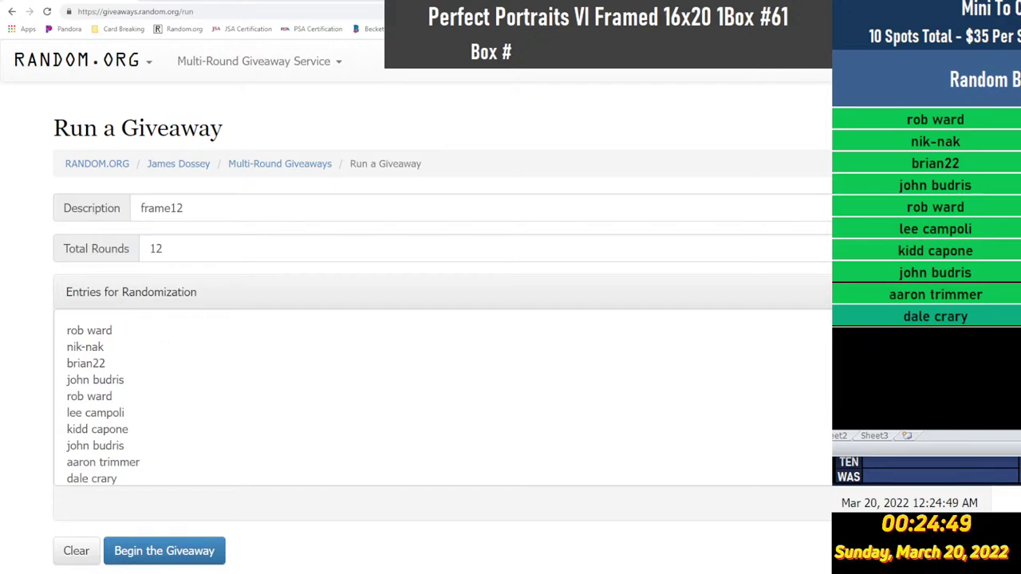
click(319, 399)
scroll(119, 442, up, 1)
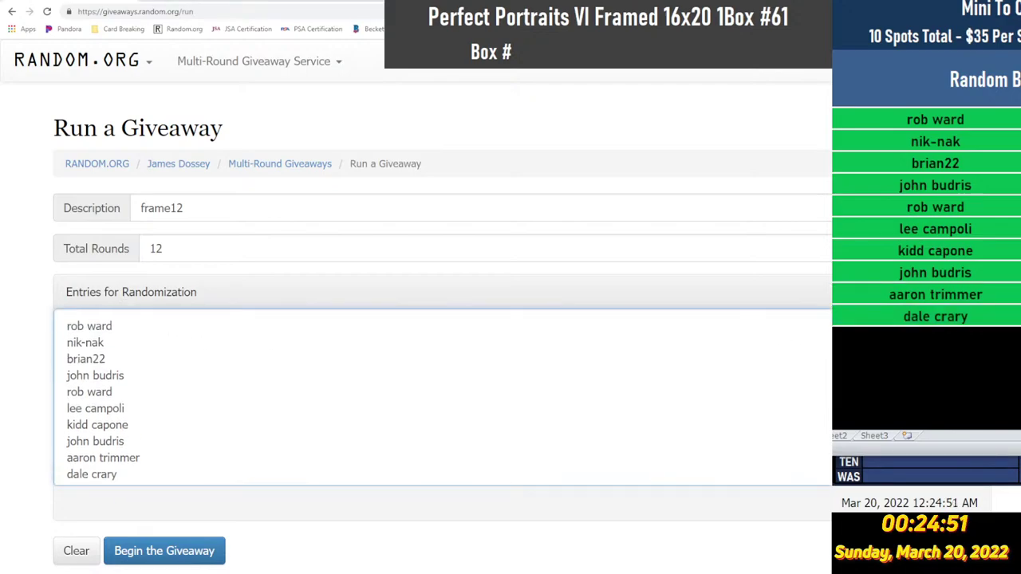
click(199, 551)
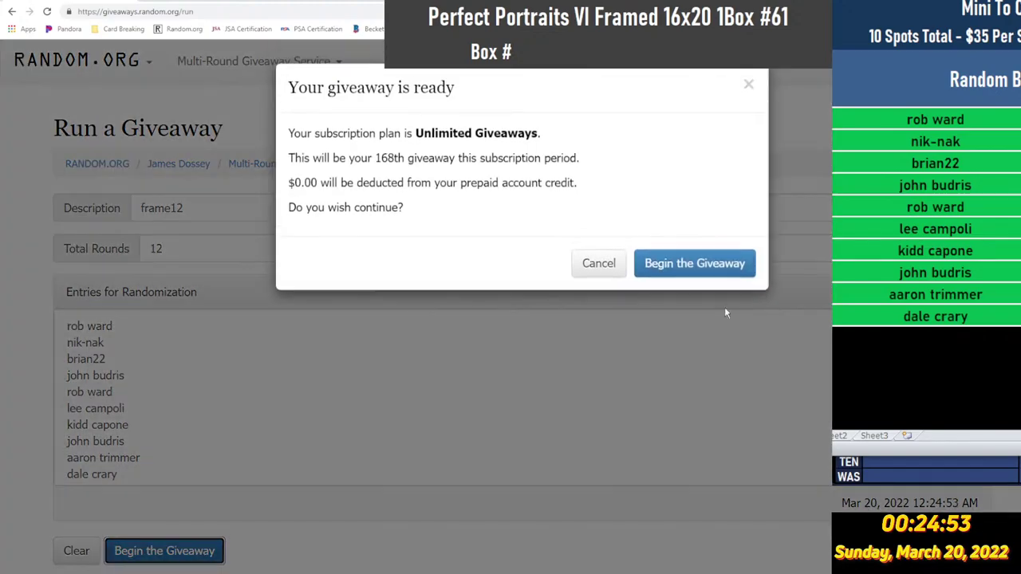
Begin the 12-round giveaway and run rounds 2 through 9, leaving 3 rounds remaining.
click(717, 261)
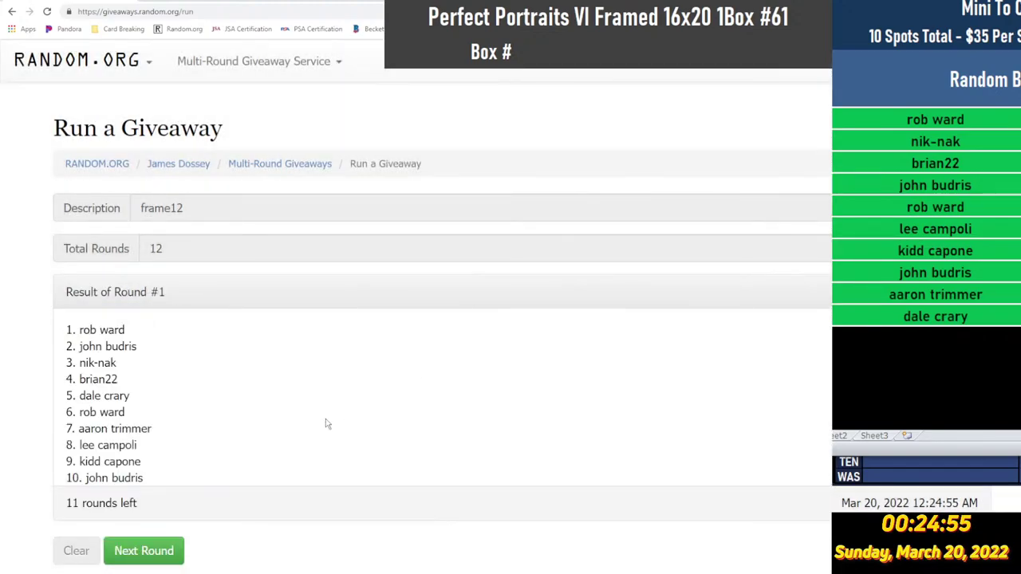
click(149, 550)
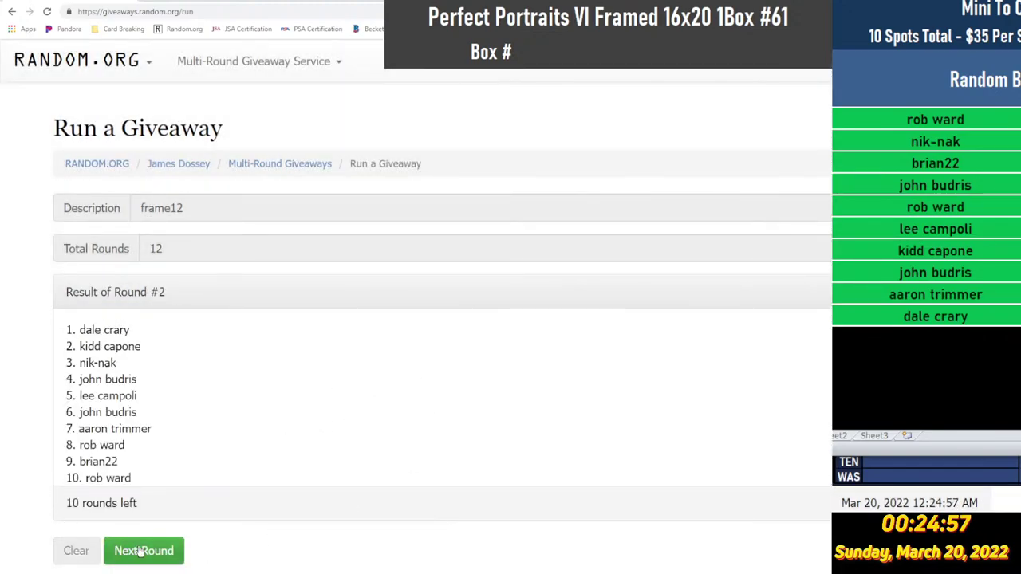
click(142, 550)
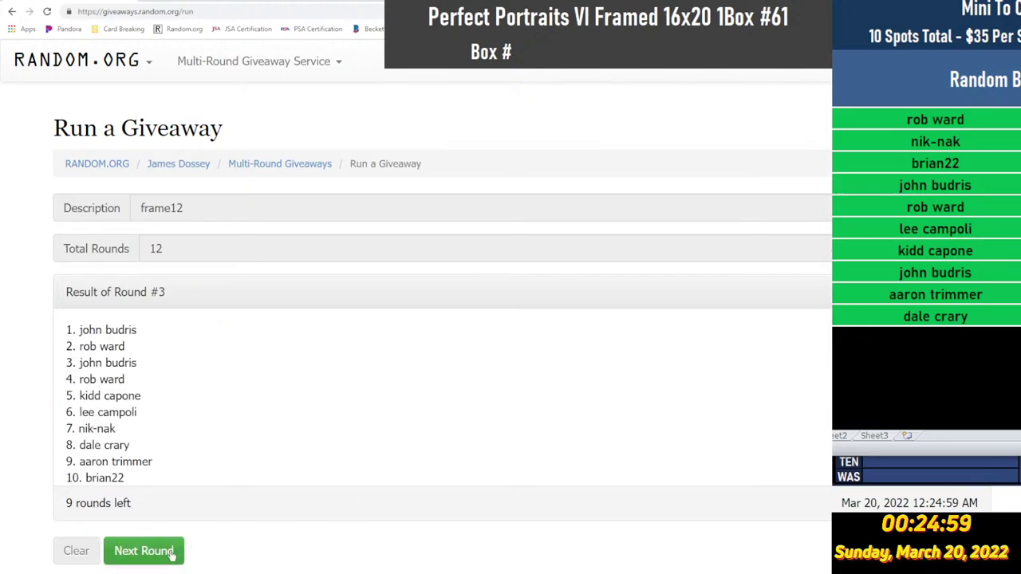
click(171, 555)
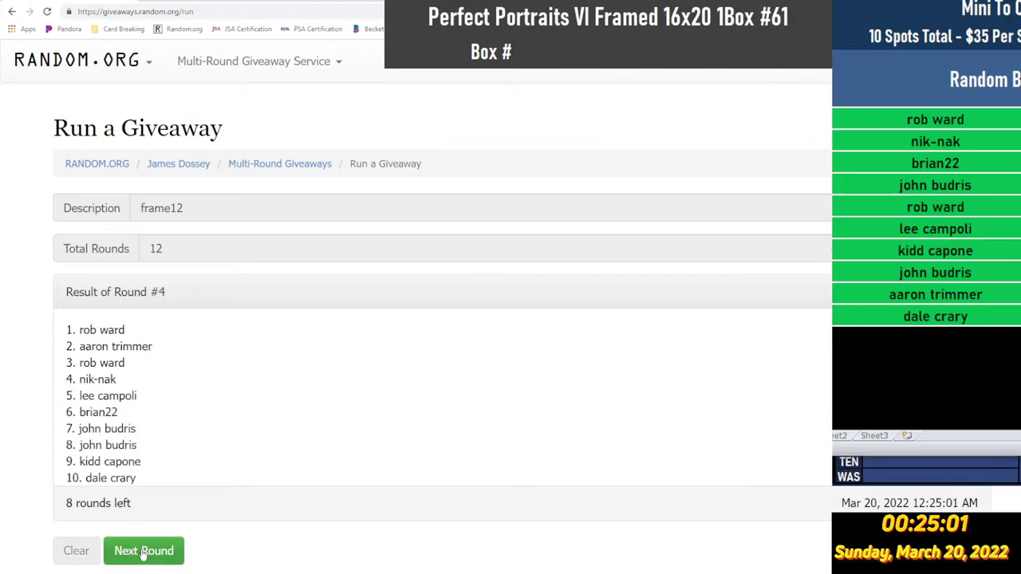
click(143, 554)
click(169, 558)
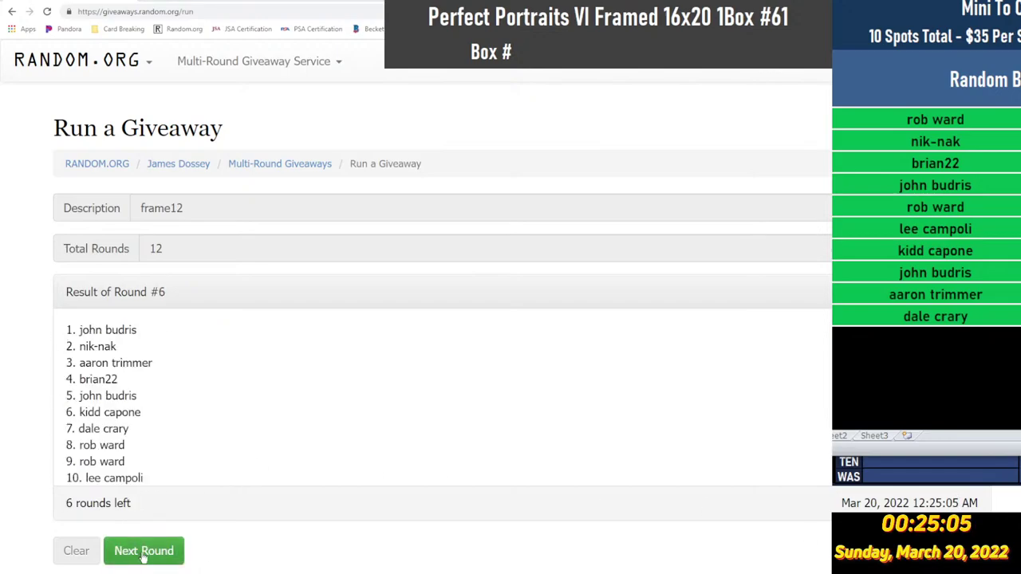
click(148, 554)
click(142, 552)
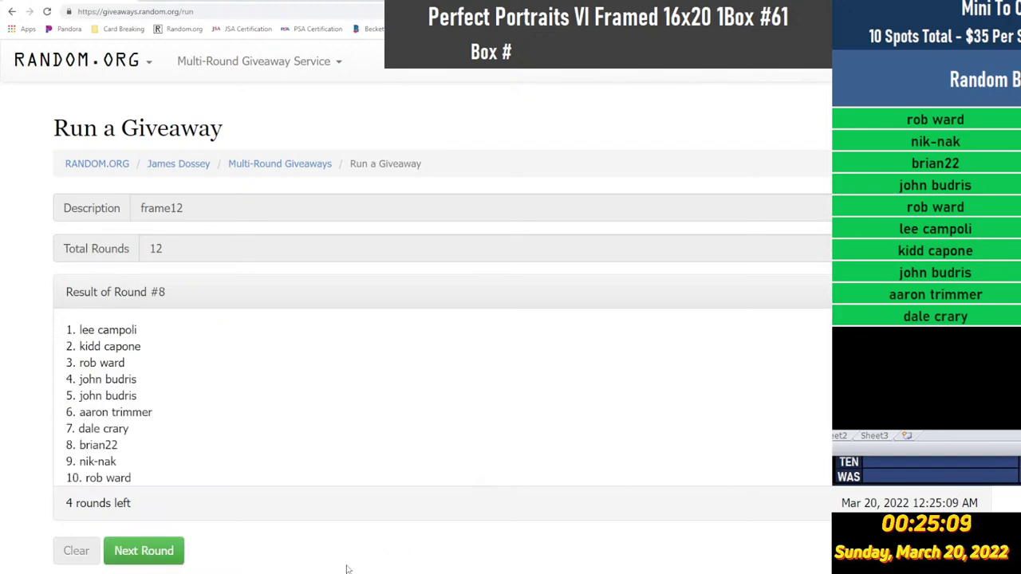
click(169, 548)
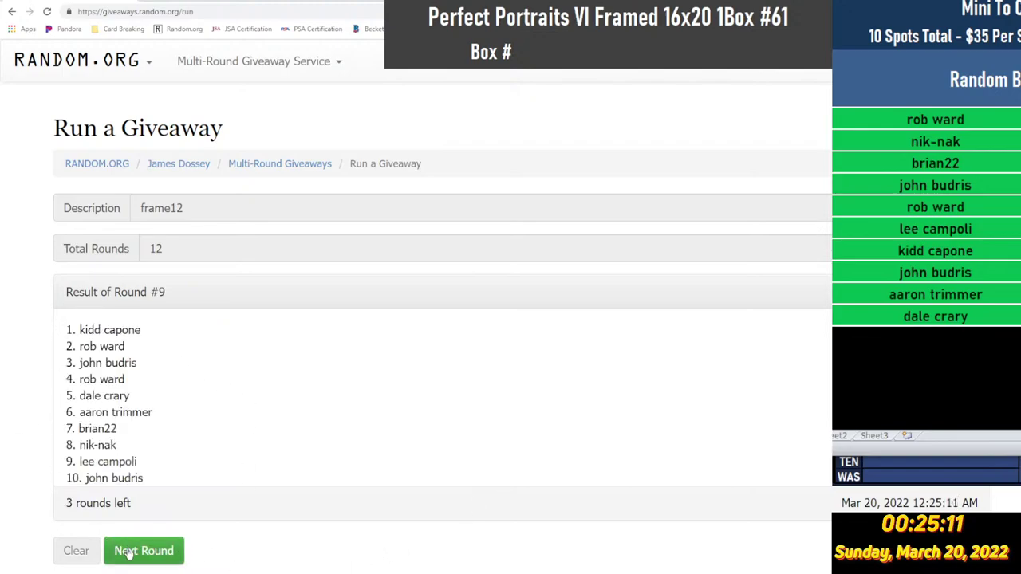